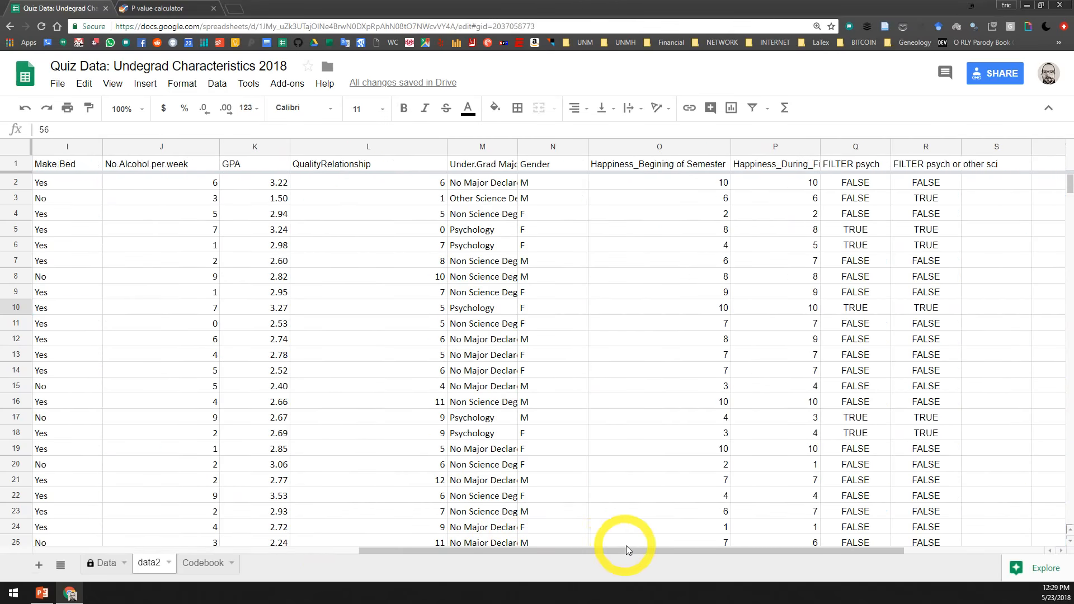
Enter the label "Happines mean 1" in cell T3, in the empty area beyond the filter columns
drag(349, 544, 1057, 554)
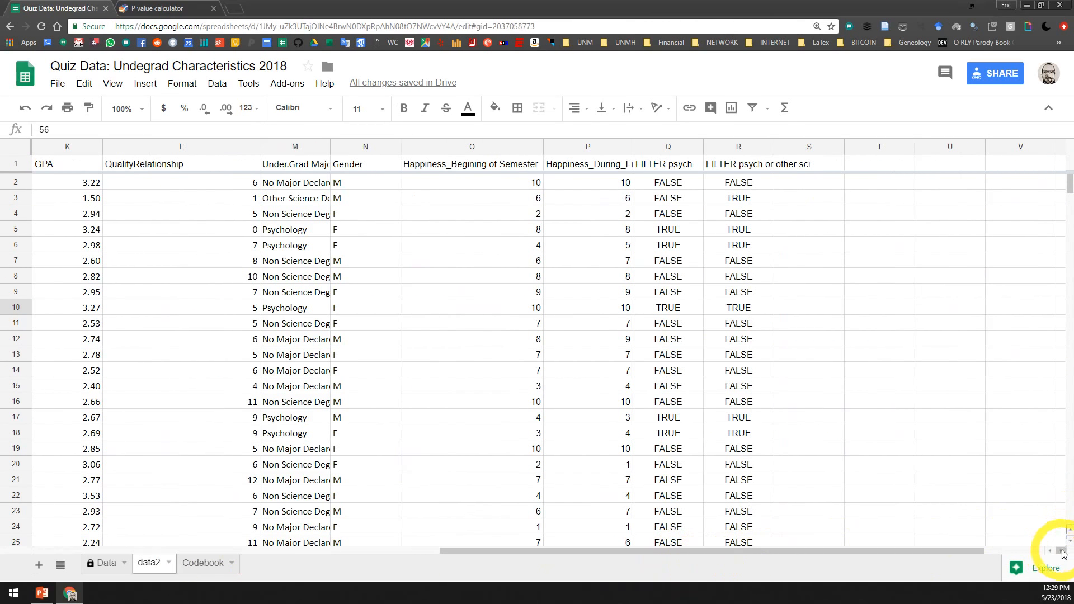
click(1061, 551)
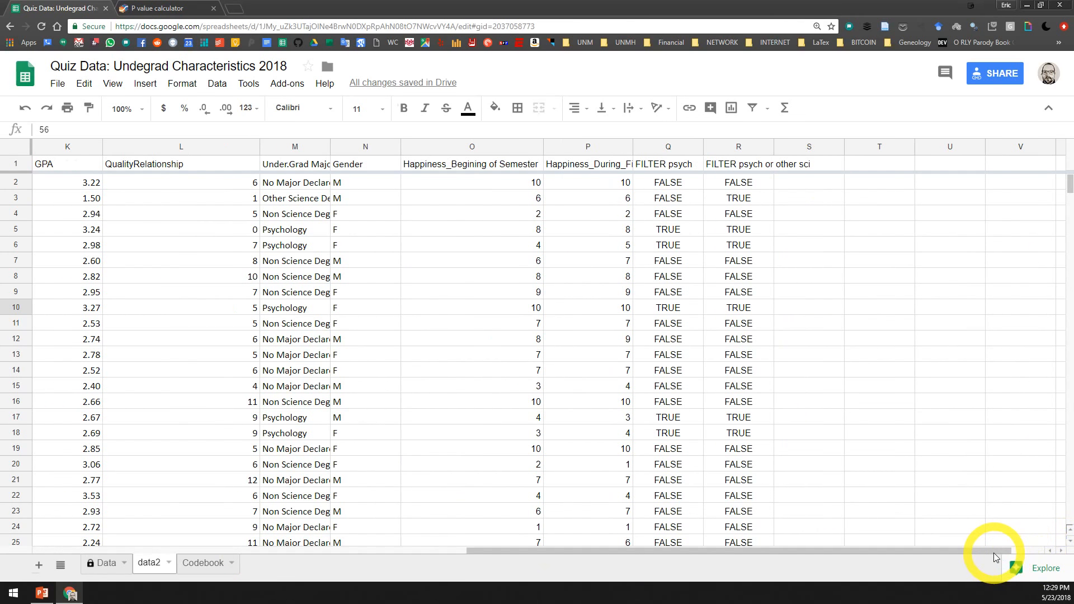
drag(988, 548, 1044, 547)
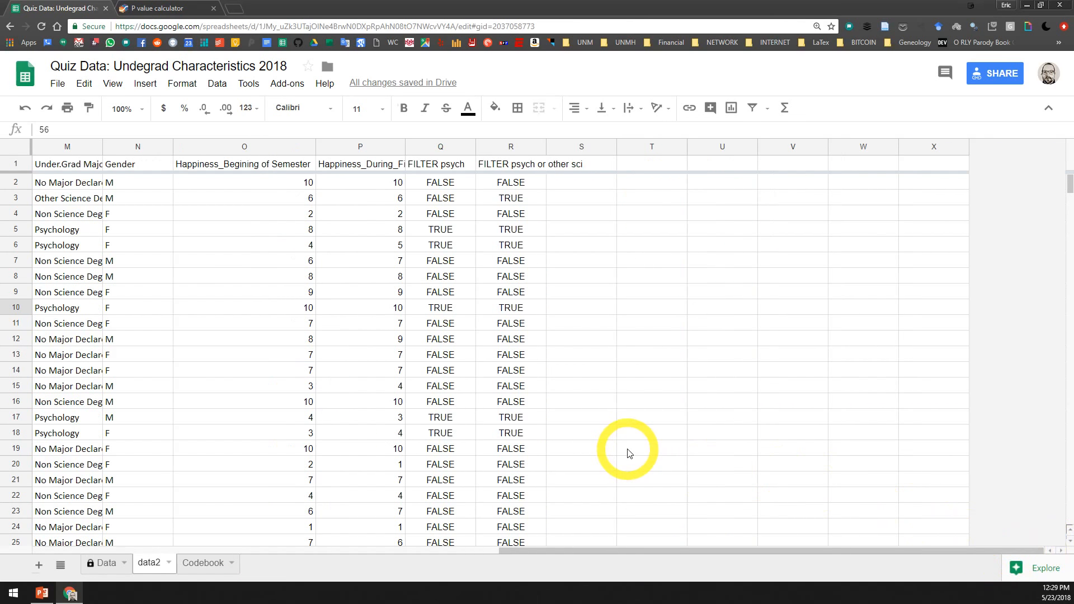
mouse_move(704, 552)
mouse_down()
mouse_move(640, 552)
mouse_move(700, 549)
mouse_up()
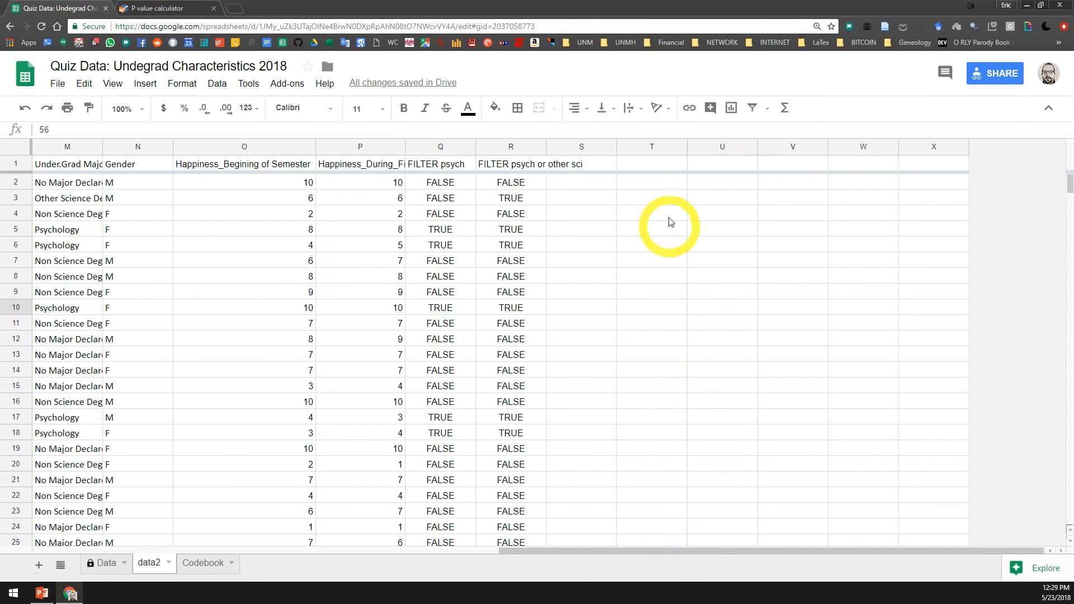
click(653, 199)
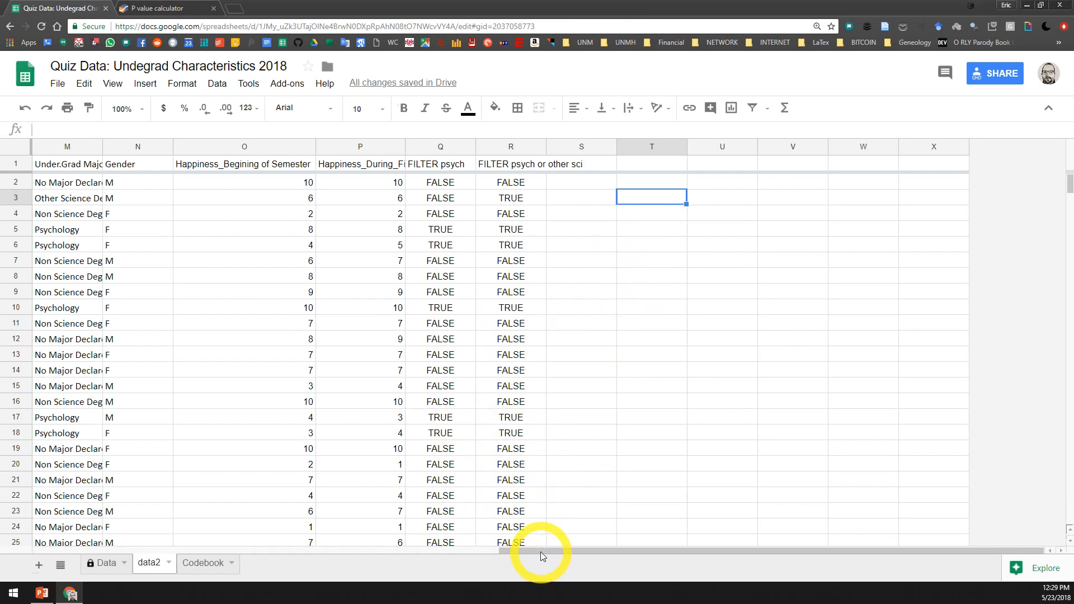
drag(541, 552, 545, 548)
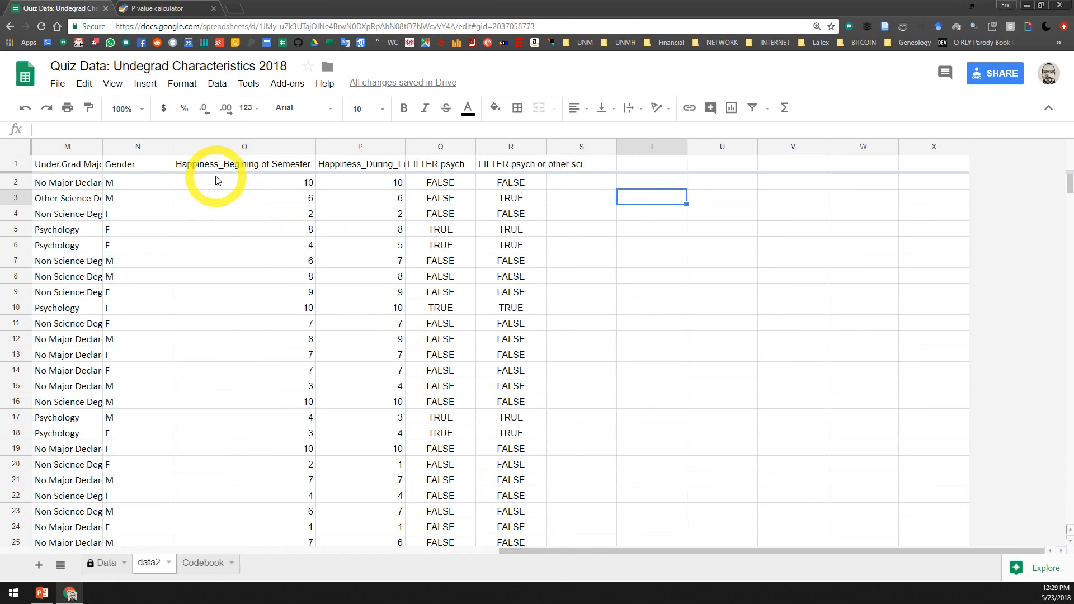
click(645, 205)
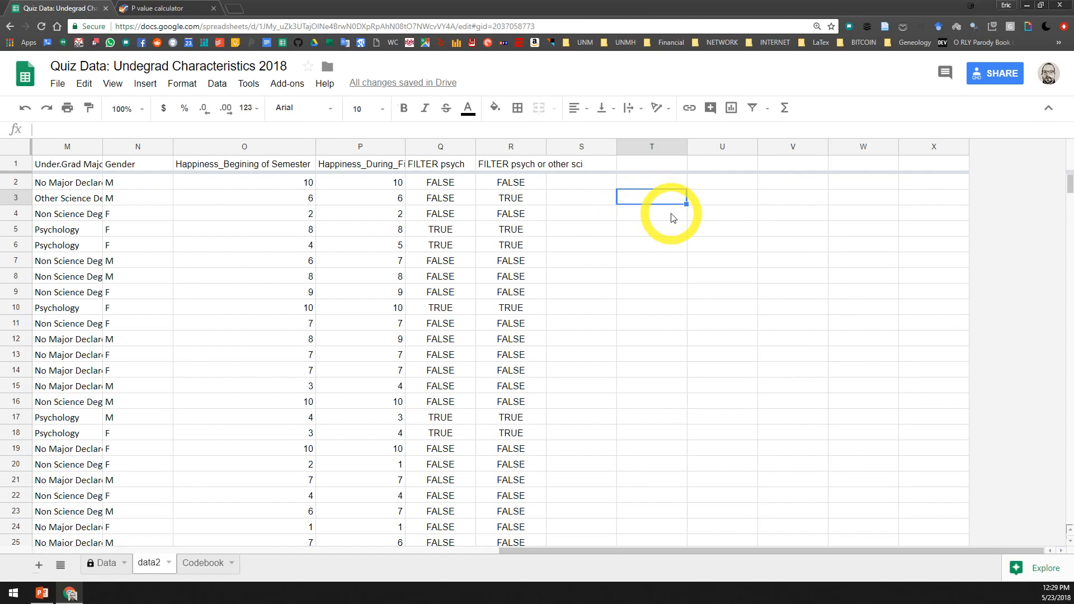
text(Happines mean)
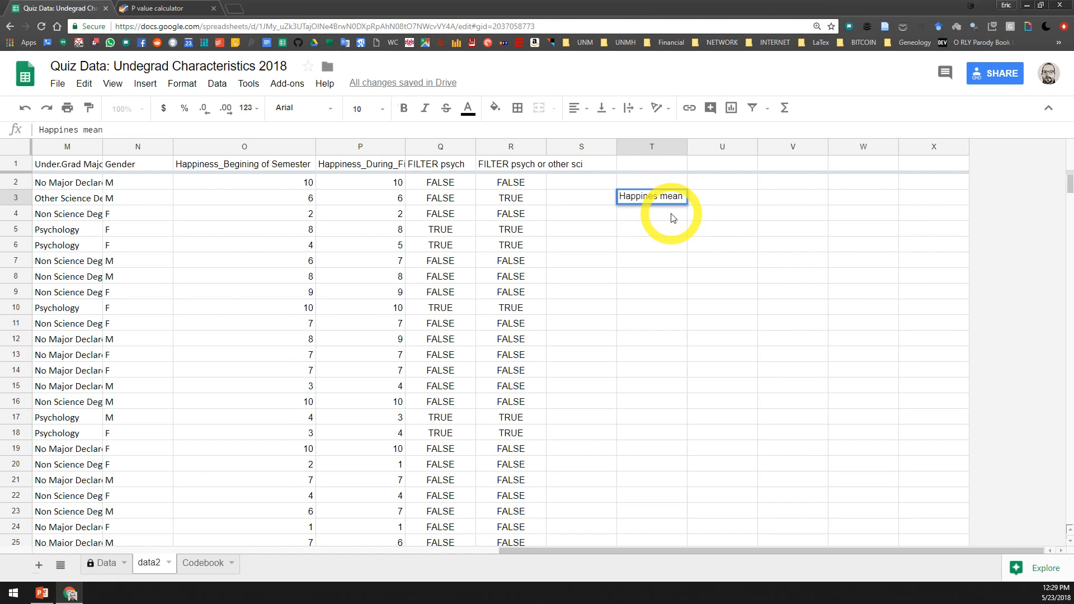
text( 1)
key(Return)
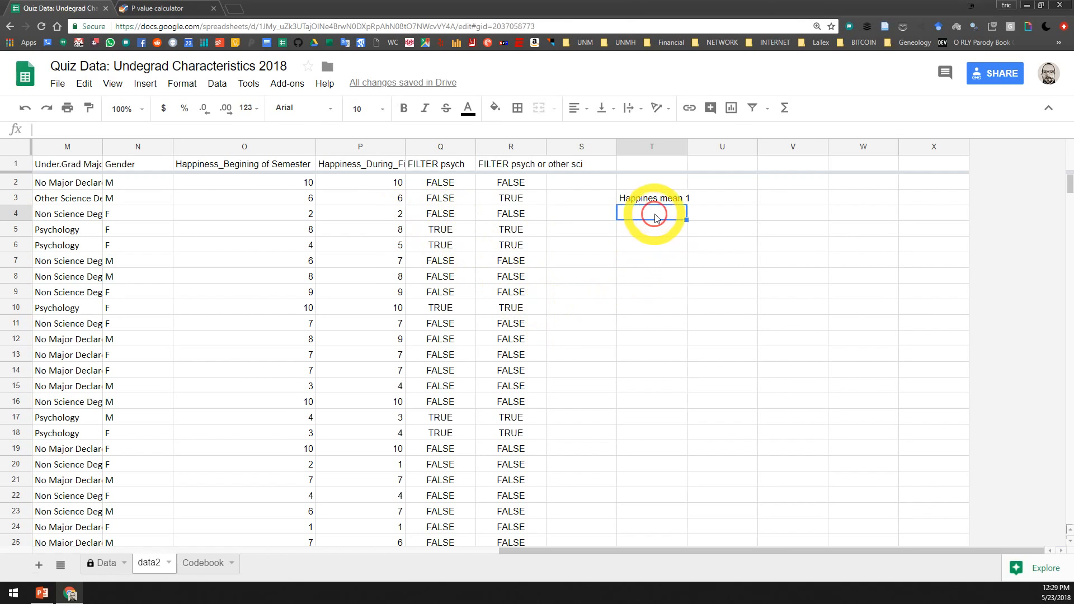
Widen column T slightly to fit its label, and move the label from T3 to U2
double_click(711, 200)
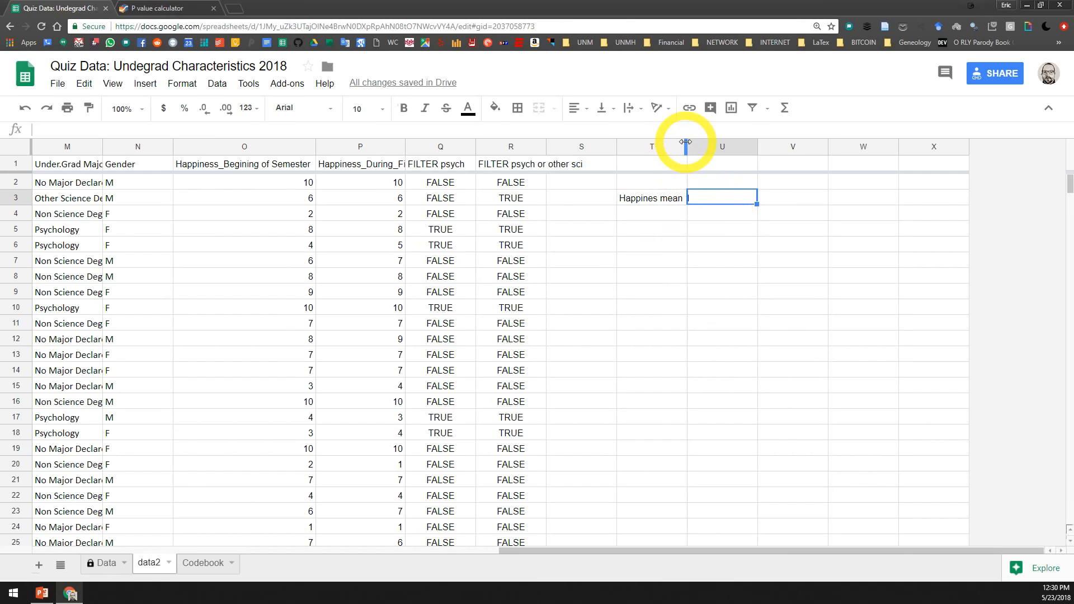
drag(688, 146, 697, 147)
click(684, 202)
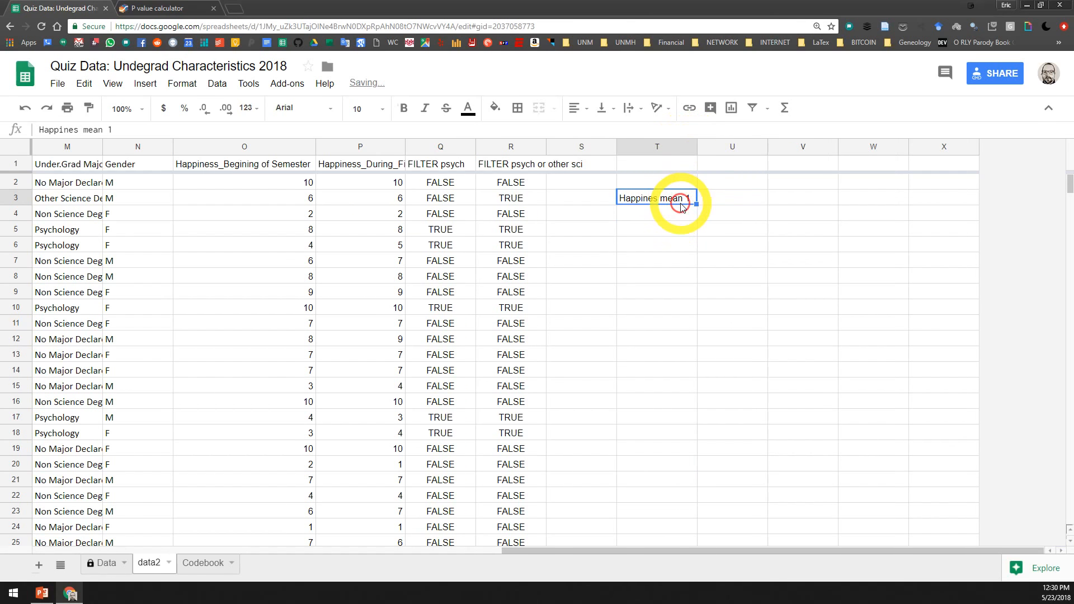
key(ctrl+c)
click(723, 180)
key(ctrl+v)
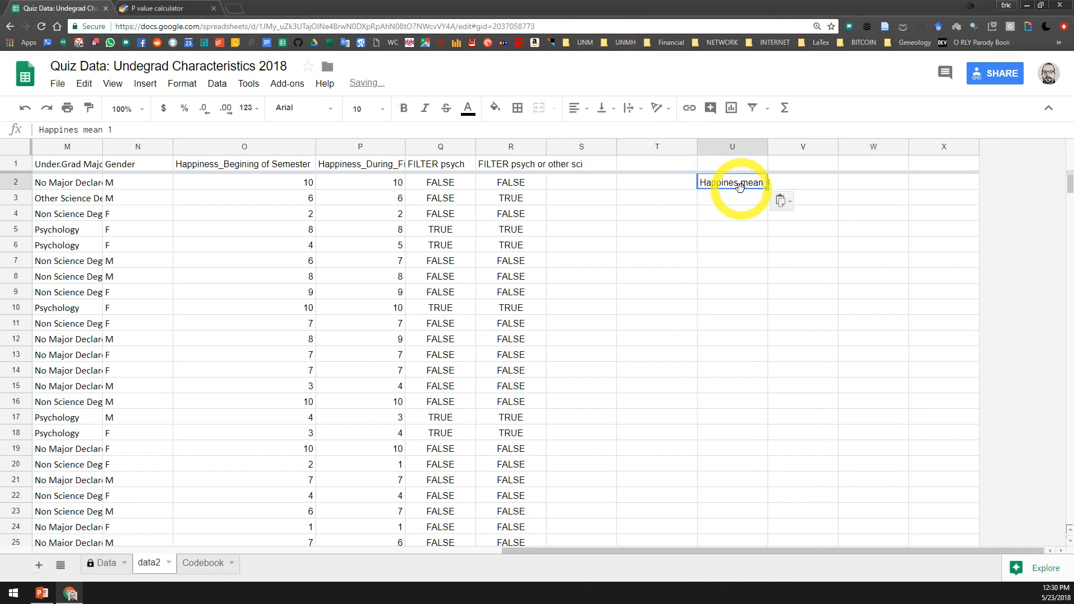
Shorten the label in cell U2 to "Happines1"
triple_click(749, 182)
click(750, 182)
key(BackSpace)
key(BackSpace)
key(BackSpace)
key(BackSpace)
key(BackSpace)
key(BackSpace)
key(BackSpace)
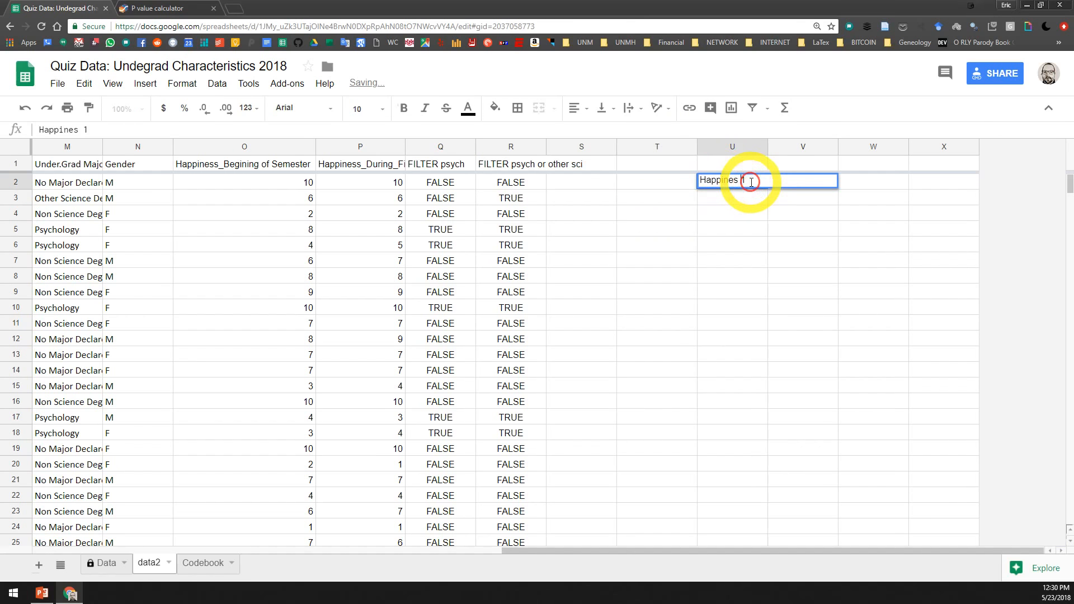
text(1)
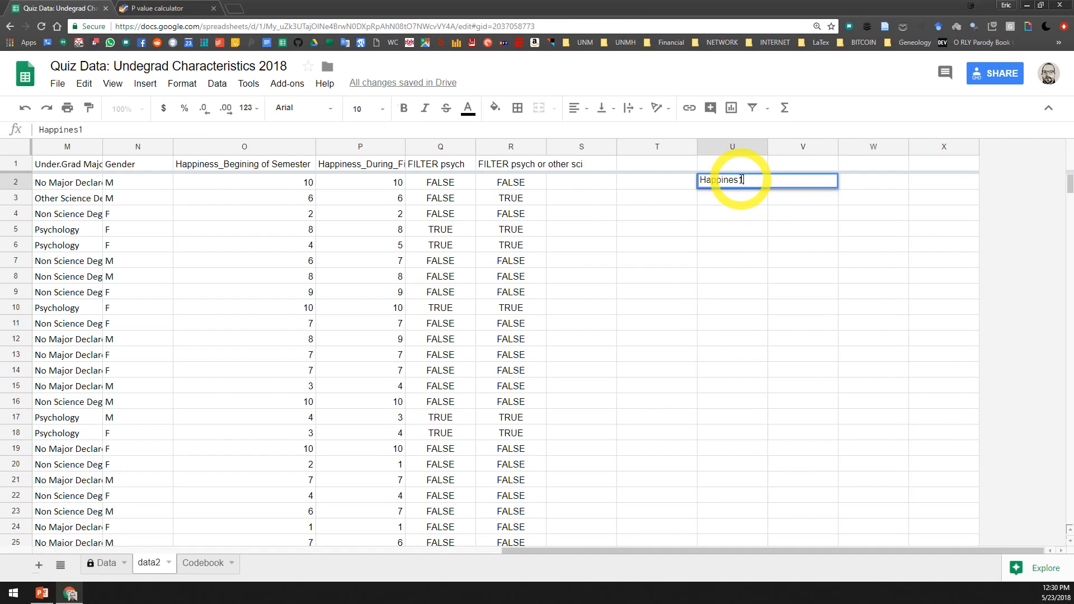
click(744, 203)
Enter the row labels "Mean" in cell T3 and "Stdev" in cell T4
click(671, 199)
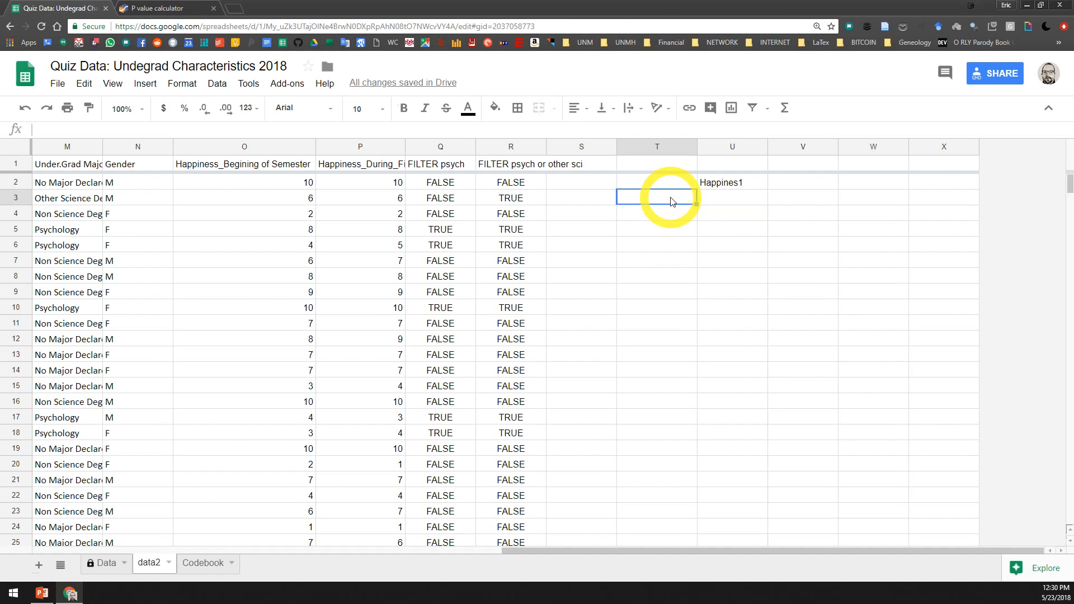
text(Mean)
key(Return)
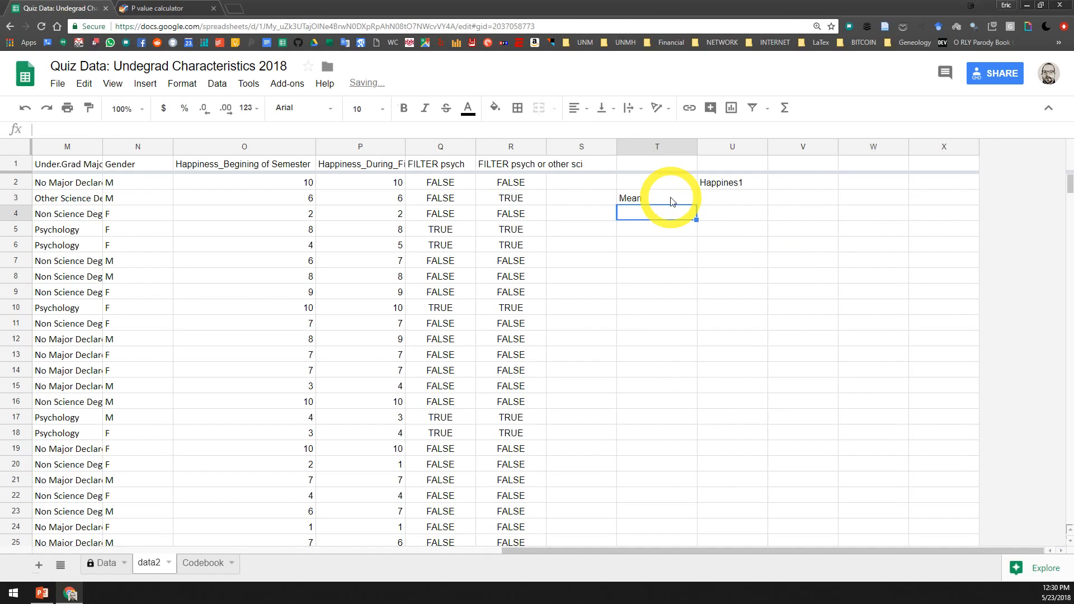
text(Stdev)
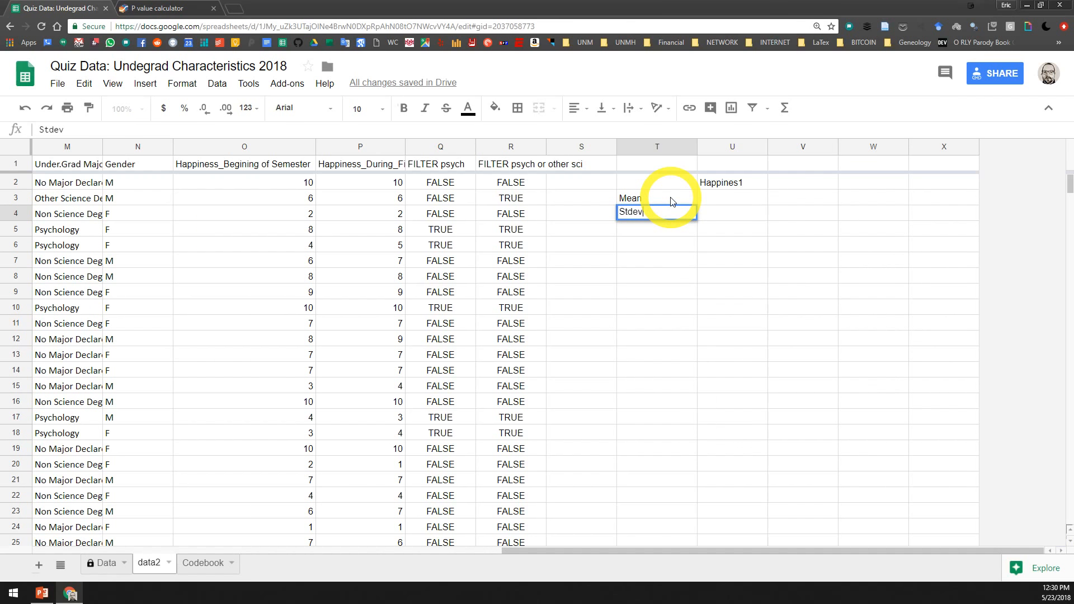
key(Return)
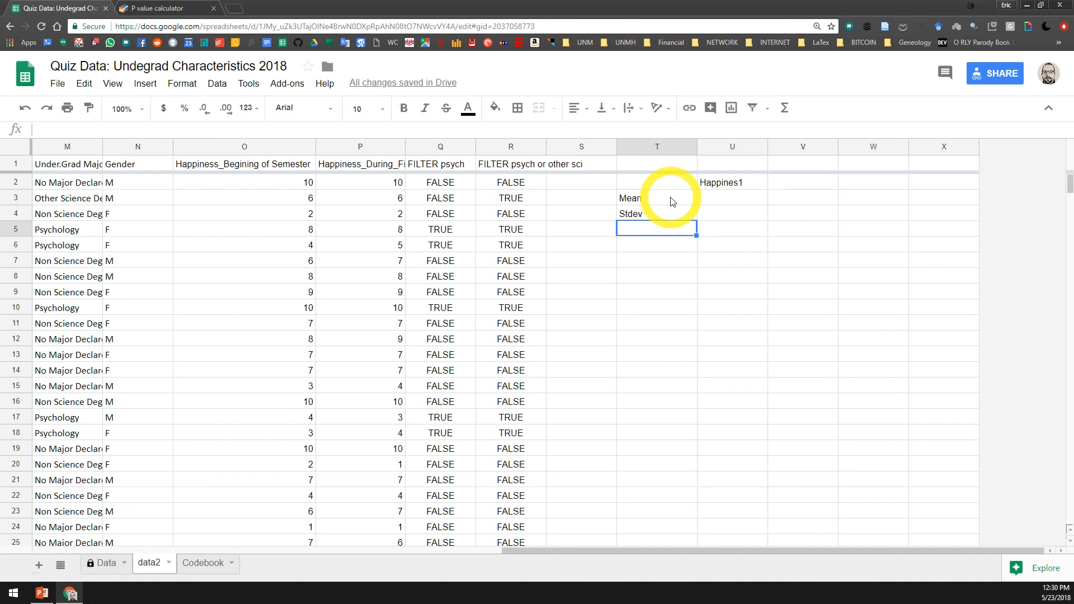
Add the row labels "N" in cell T5 and "df" in cell T6
text(Number of)
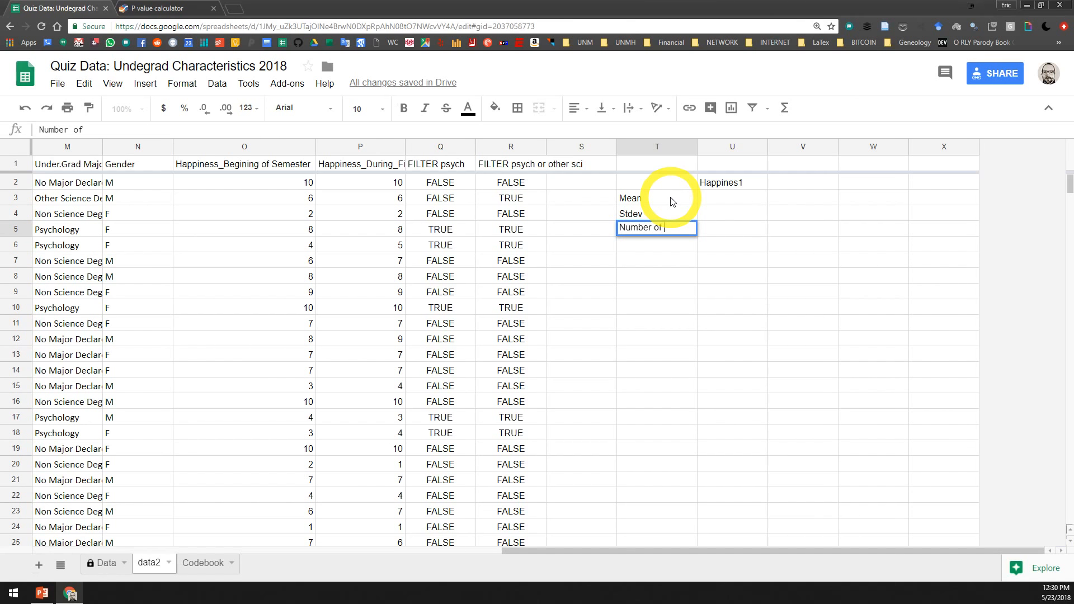
key(ctrl+BackSpace)
key(ctrl+BackSpace)
key(Return)
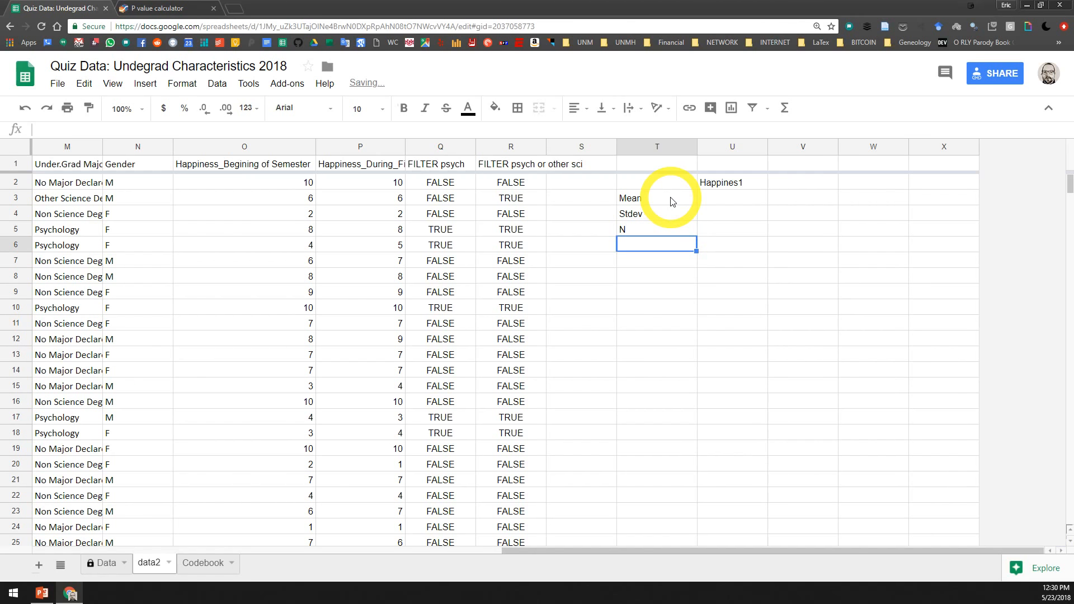
text(sd)
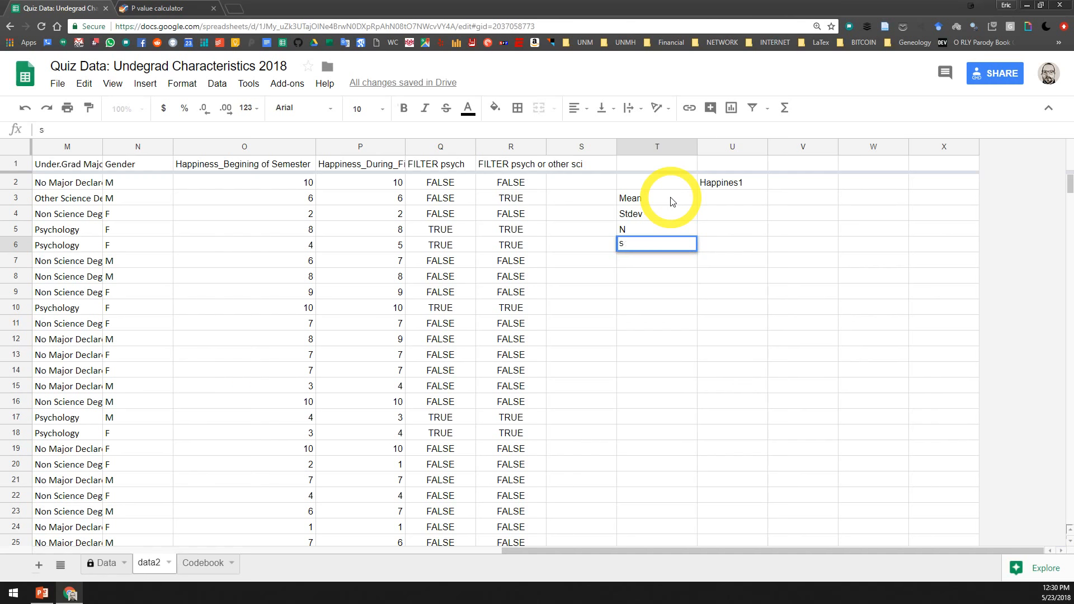
key(Return)
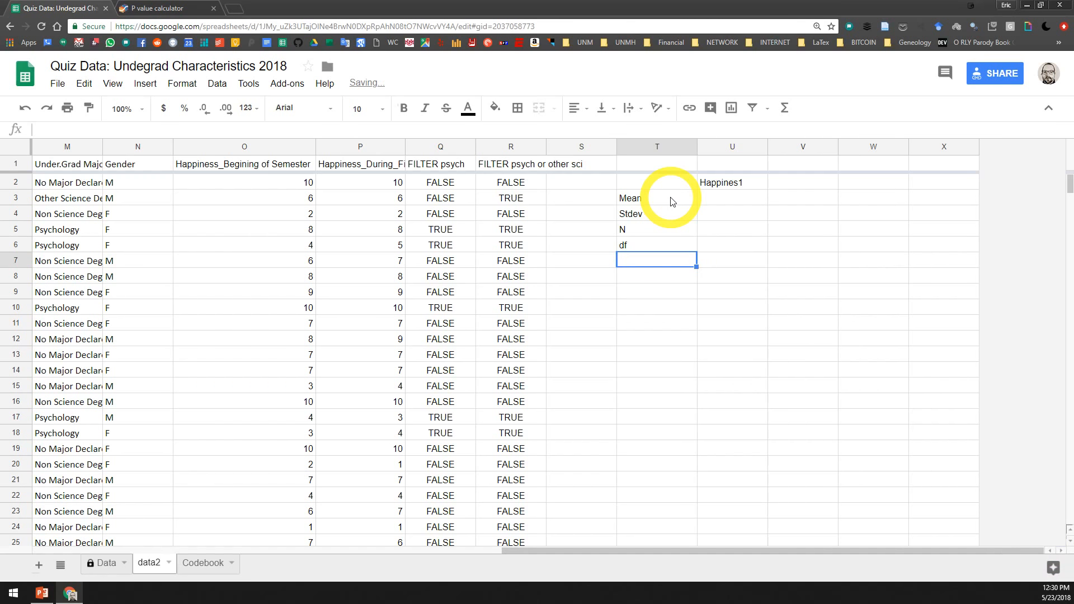
Add the row labels "SE" in cell T7 and "Critical T value" in cell T8
text(SE)
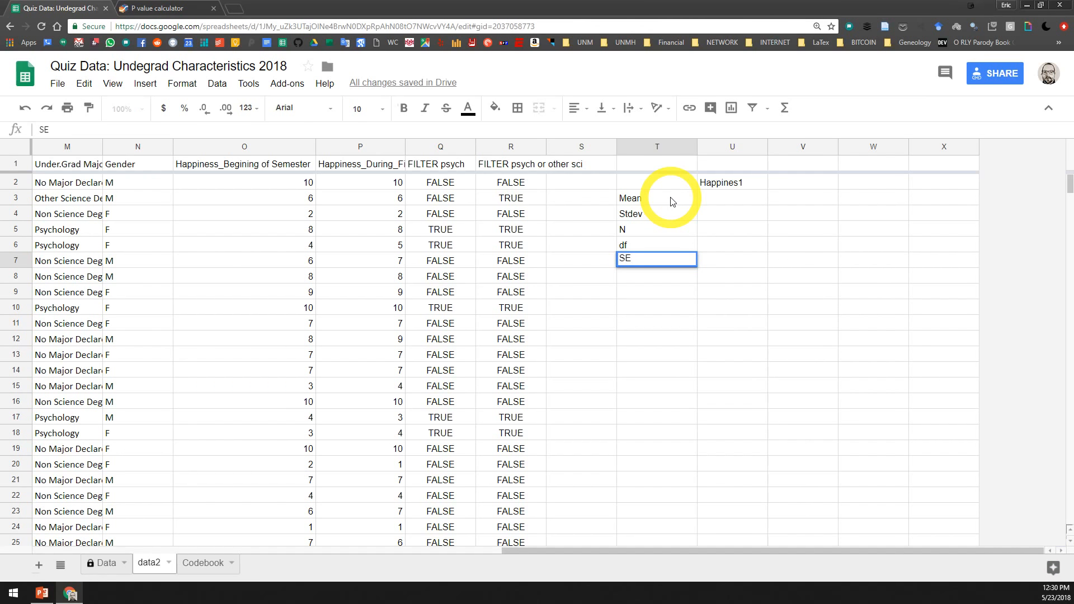
key(Return)
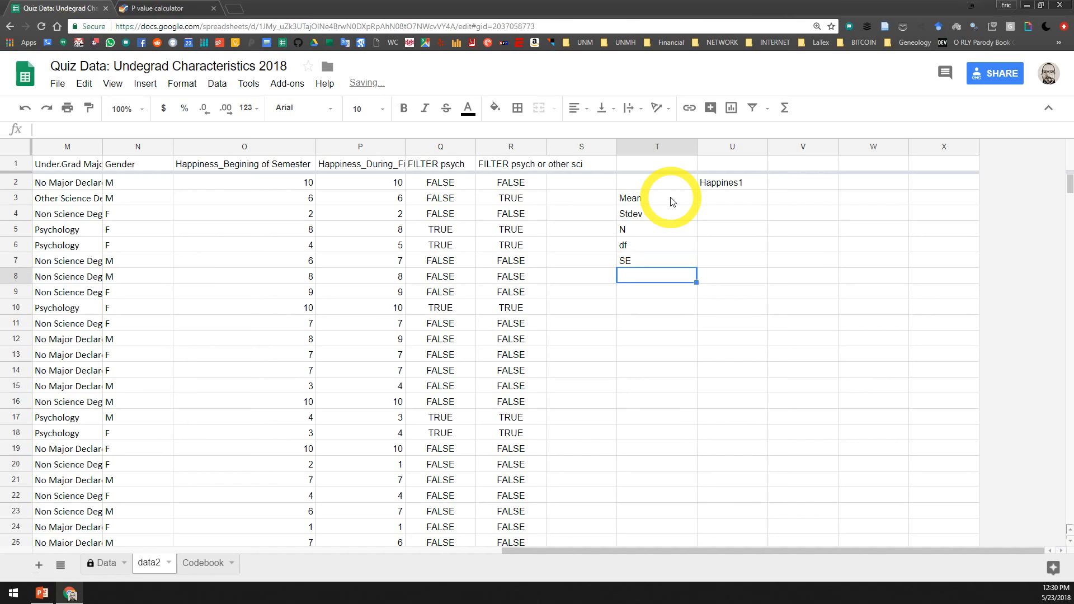
text(C)
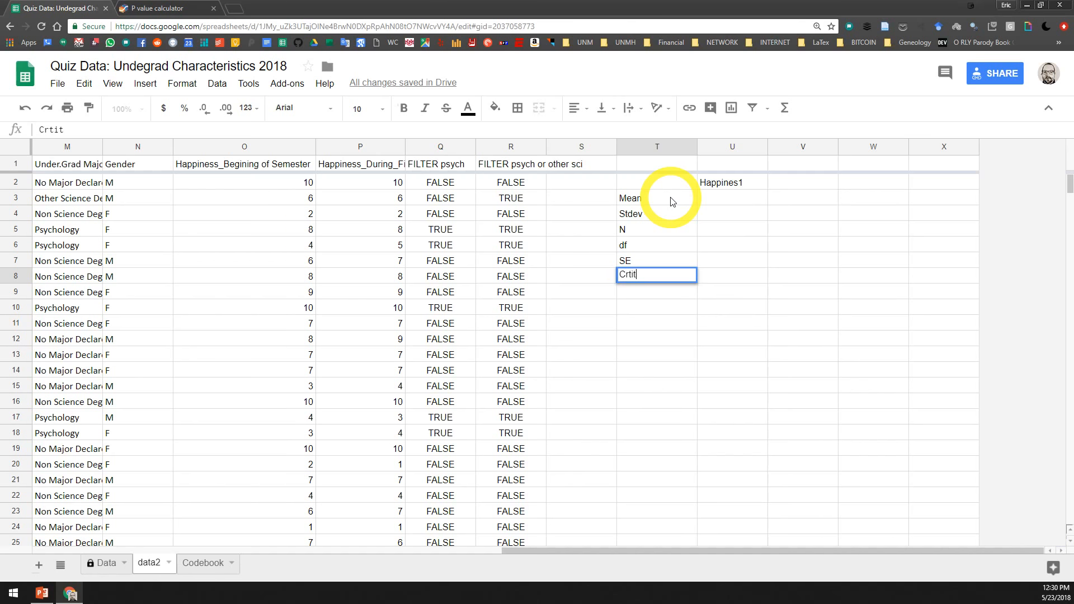
text(ritical T value)
key(Return)
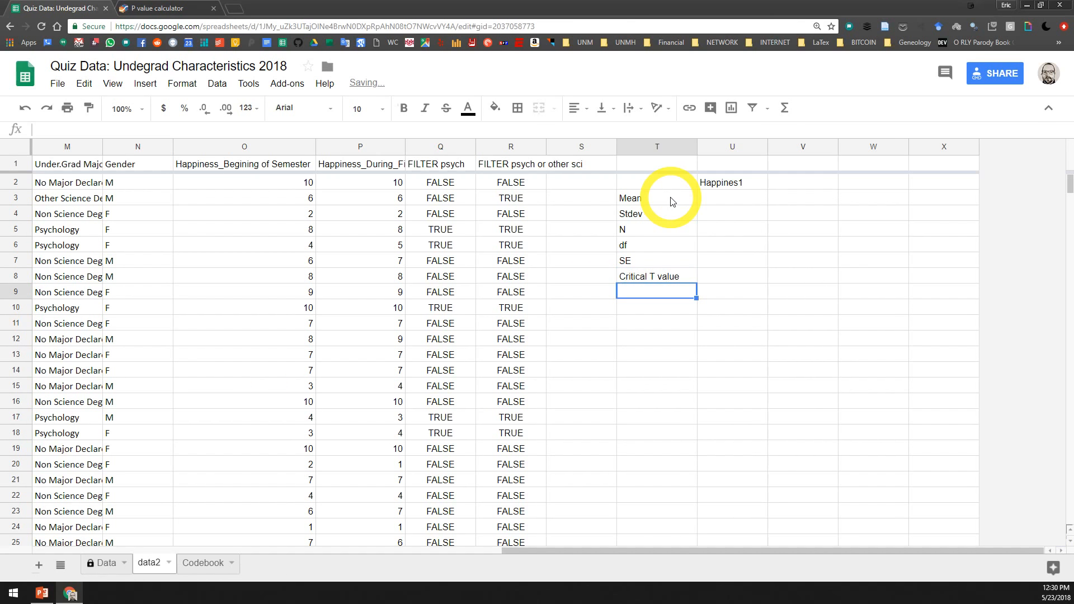
key(Down)
key(Up)
key(Up)
key(Up)
key(Up)
key(Up)
key(Up)
key(Up)
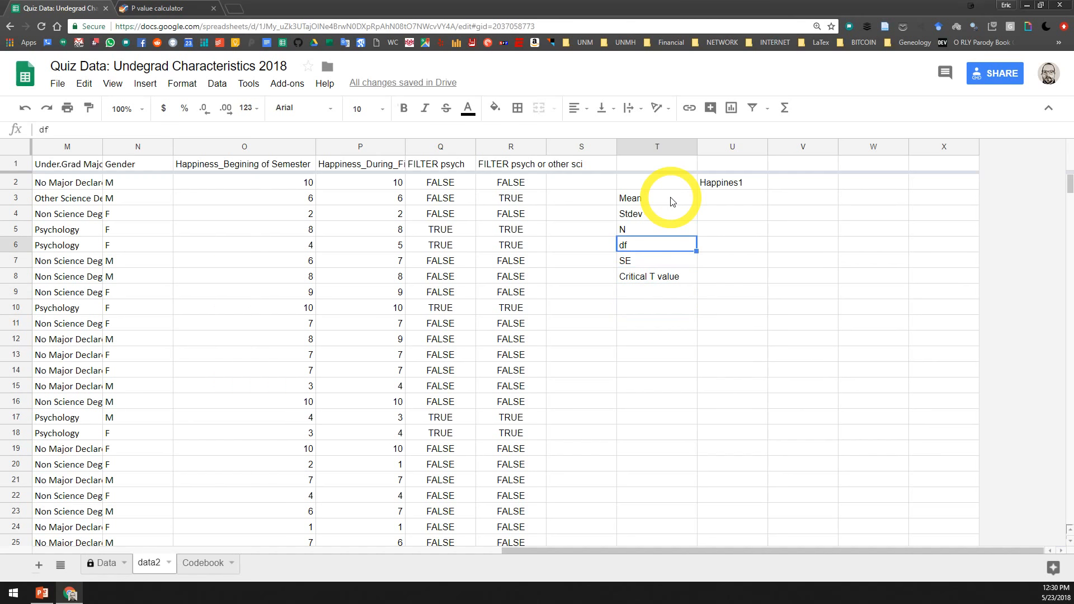
key(Down)
key(Down)
key(Down)
key(Down)
key(Down)
key(Down)
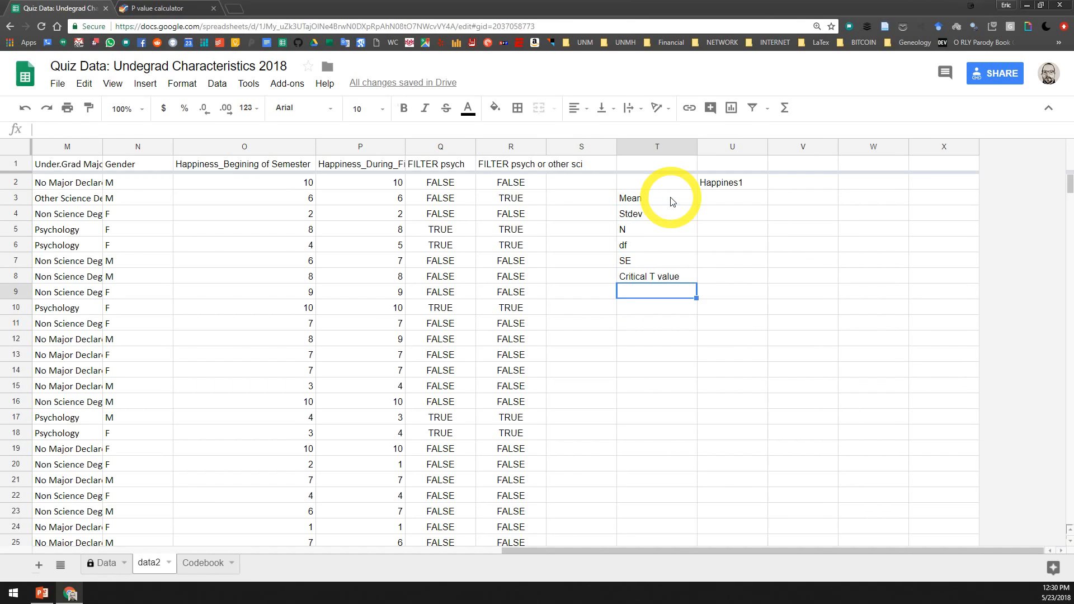
key(Return)
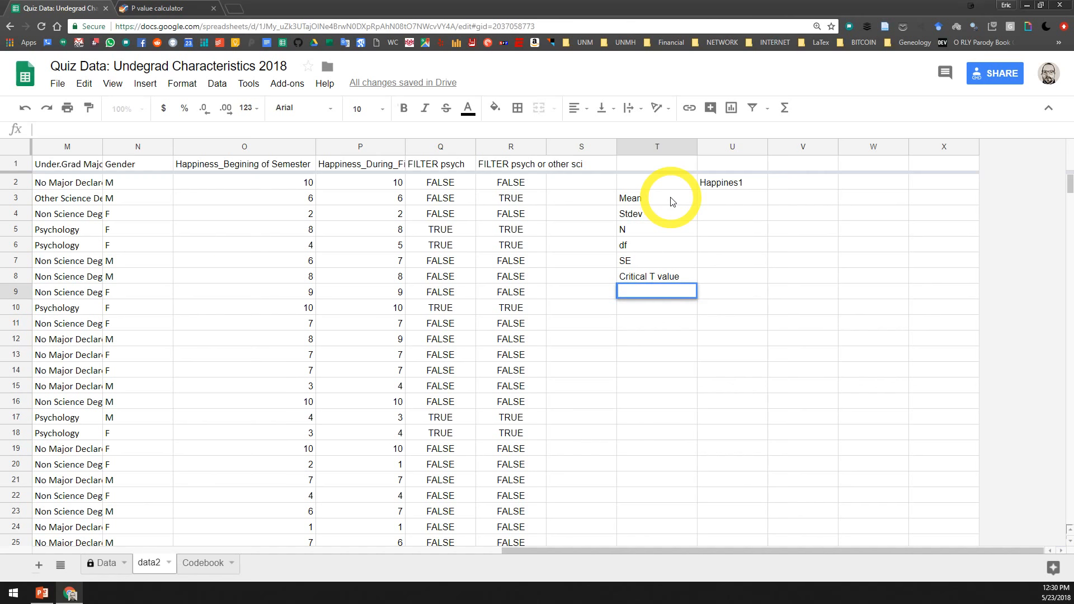
Leave row 9 blank and enter the labels "L.CI.95" in cell T10 and "U.CI.95" in cell T11
click(663, 309)
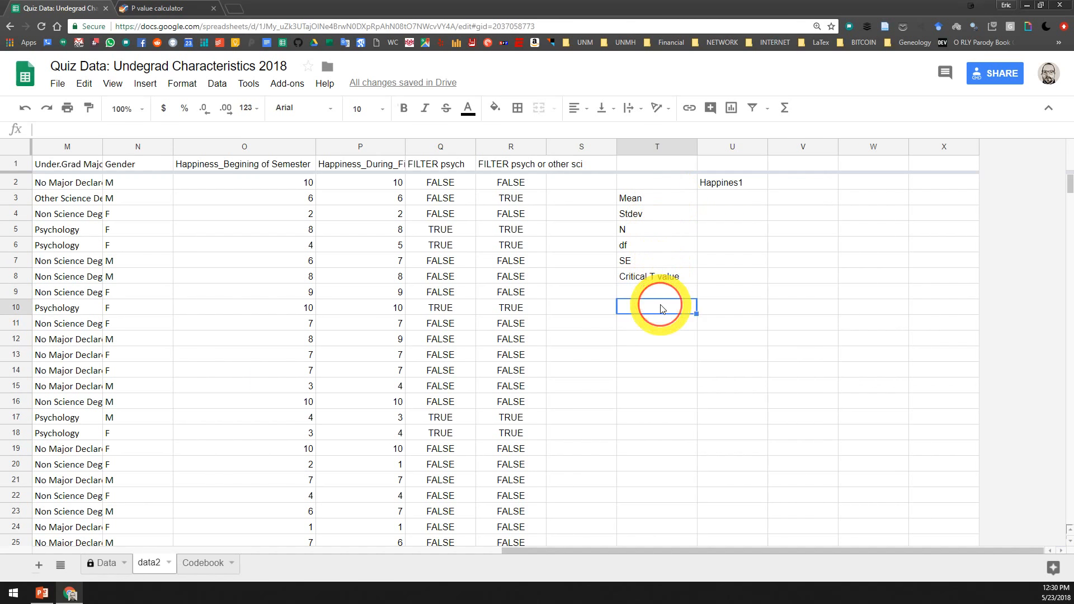
text(L.CI.)
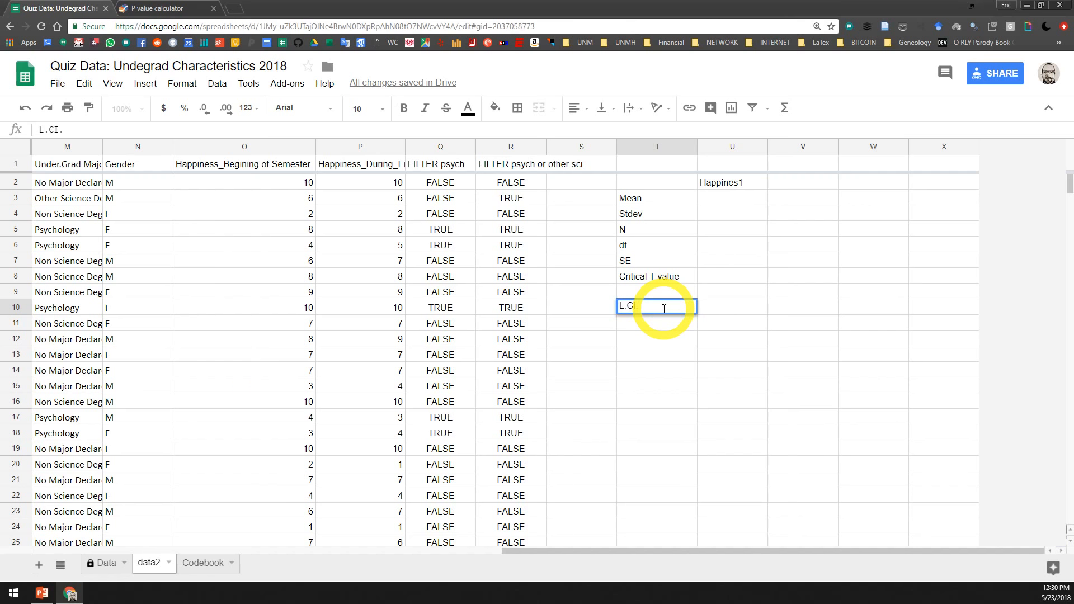
text(95)
key(Return)
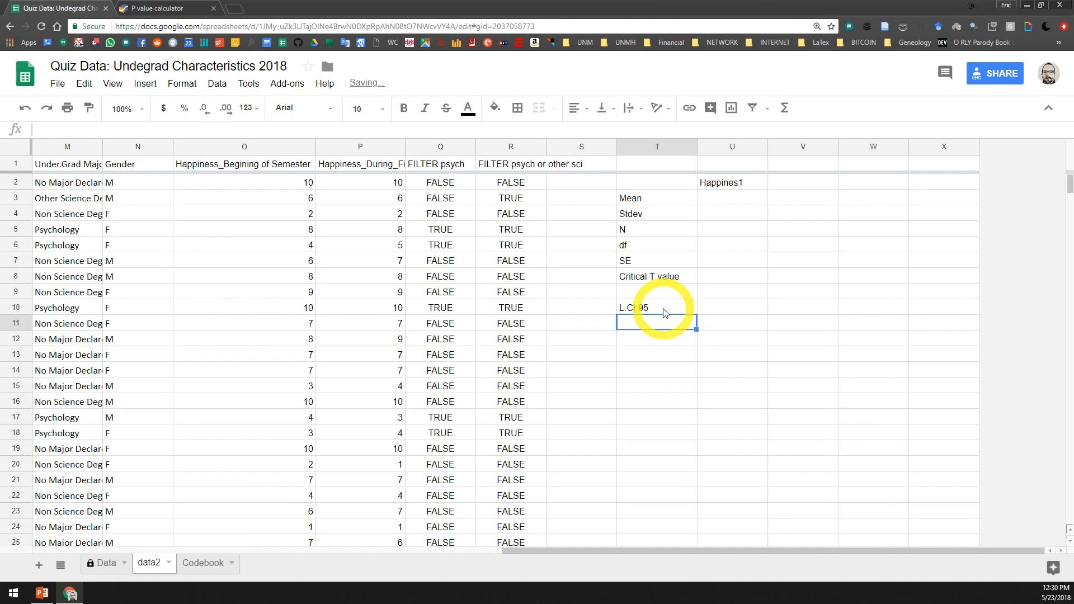
text(U.CI.)
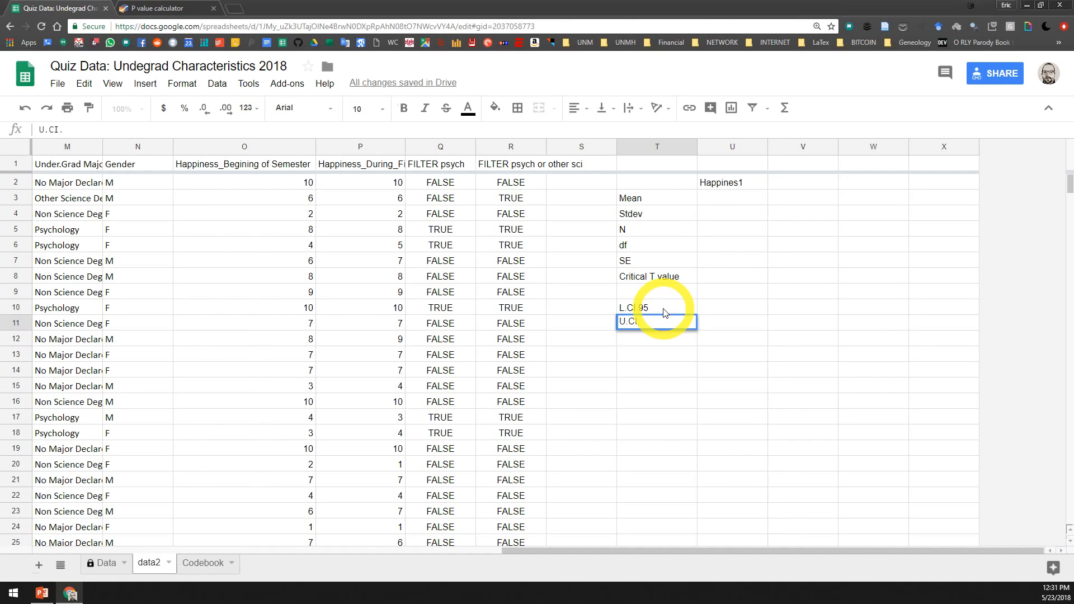
text(95)
key(Return)
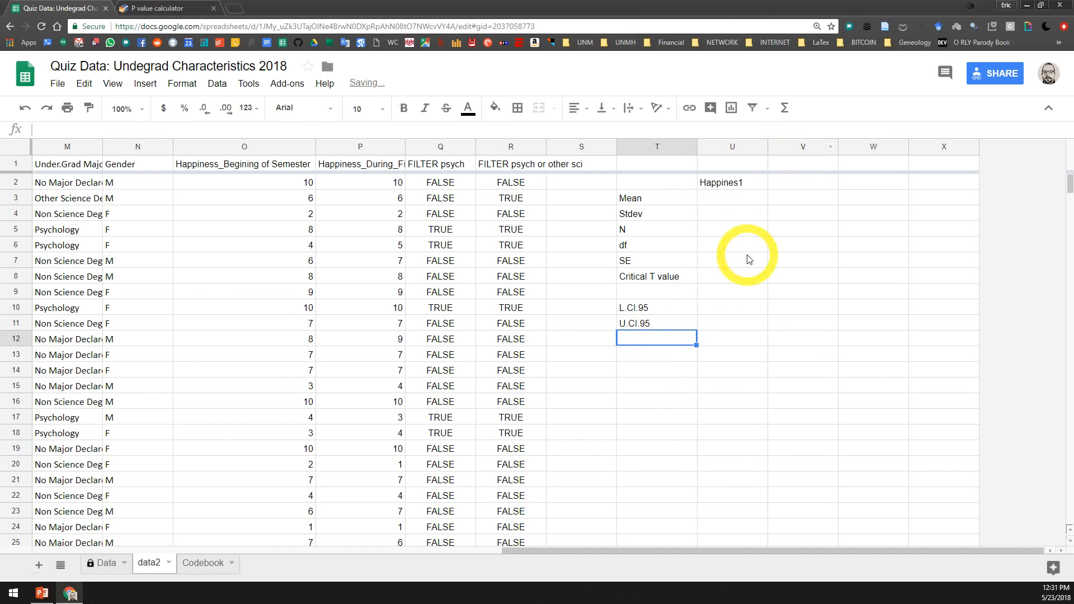
Calculate the mean of the Happiness_Begining of Semester column in cell U3 with =AVERAGE(O:O)
click(731, 200)
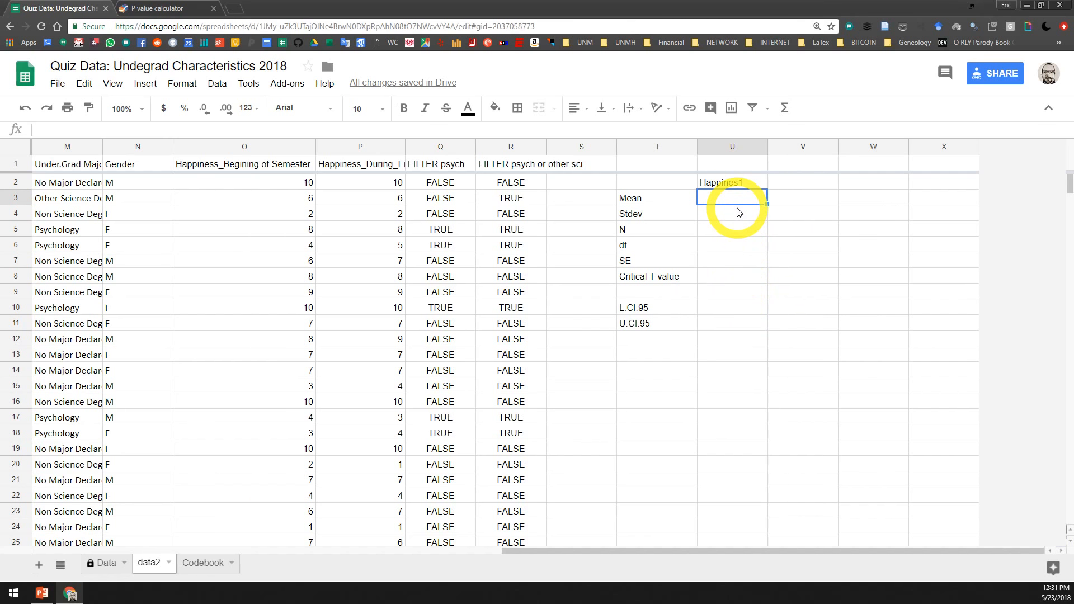
text(=)
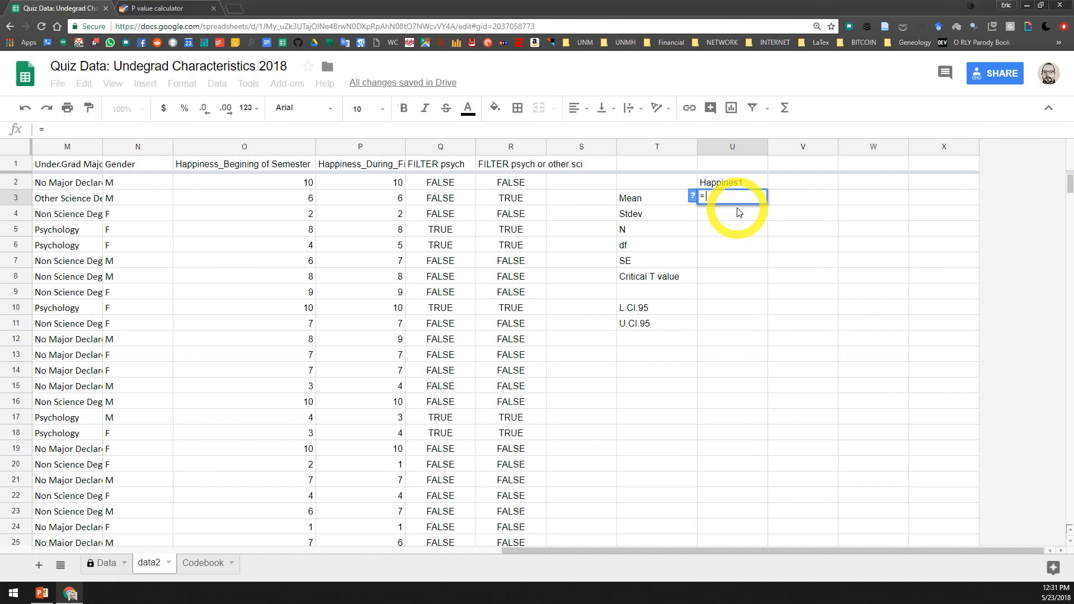
text(AVERAGE()
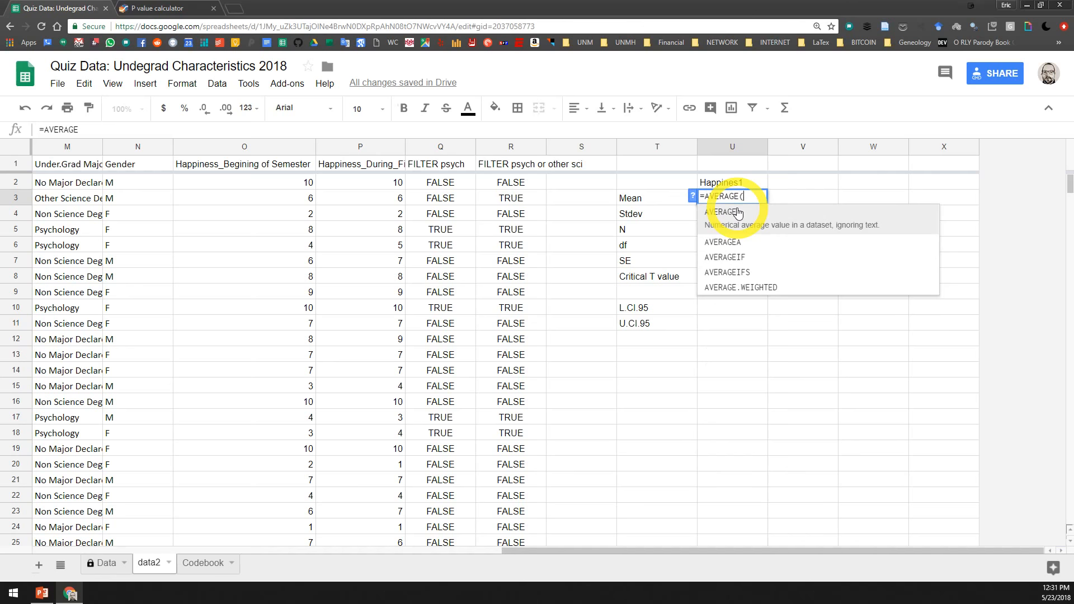
click(738, 213)
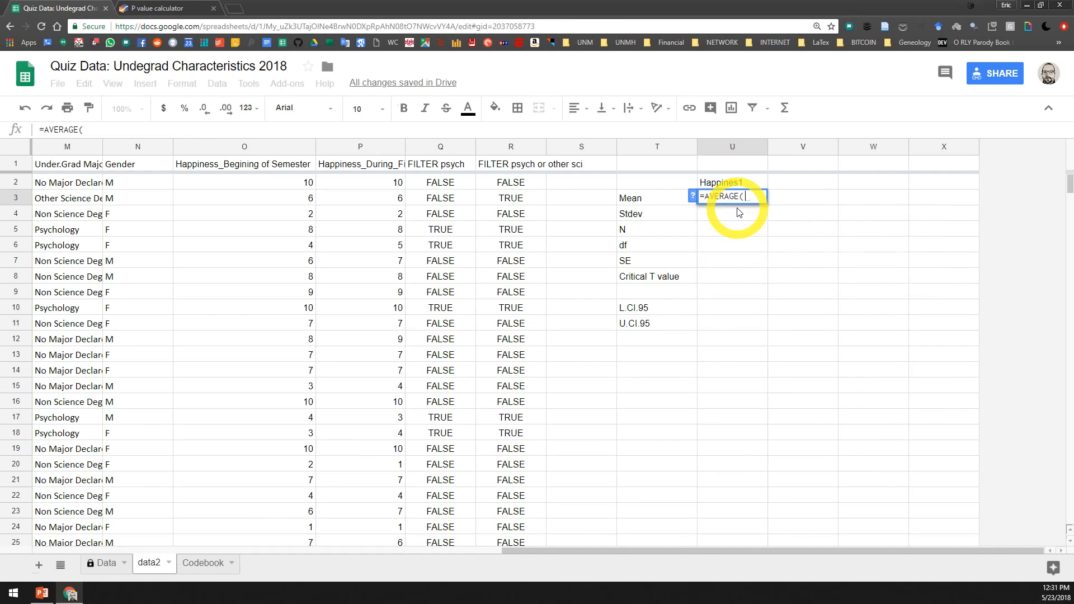
click(272, 148)
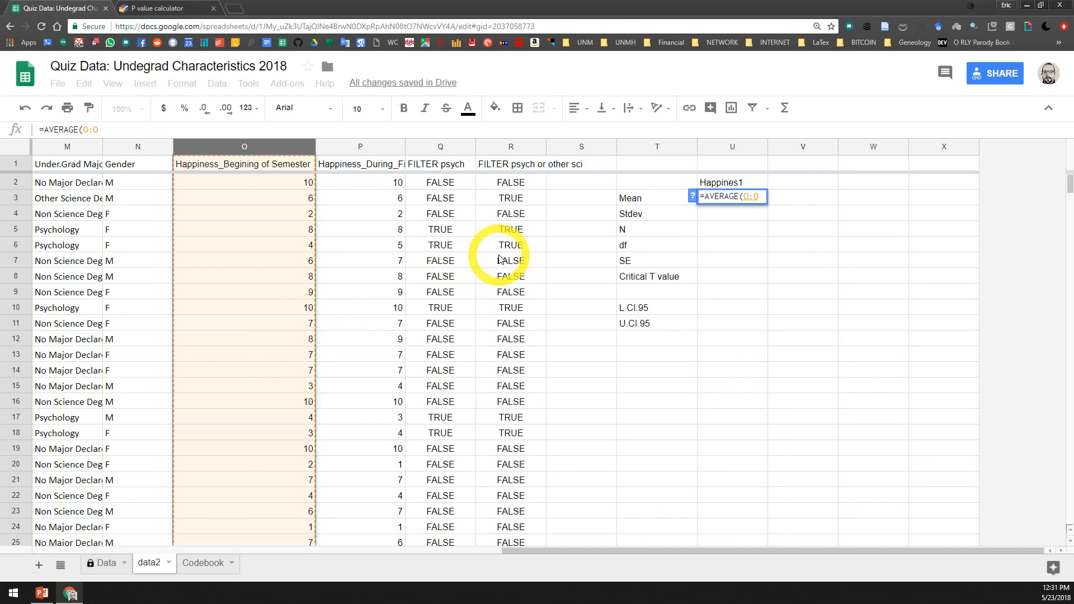
key(Return)
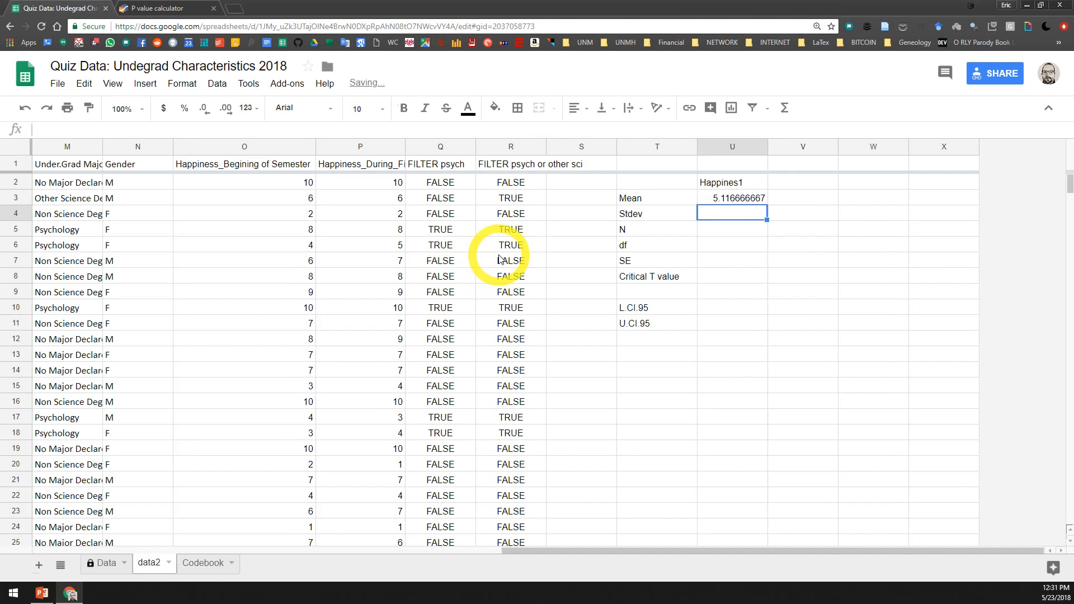
Format the mean in cell U3 to show two decimal places
click(727, 198)
click(225, 107)
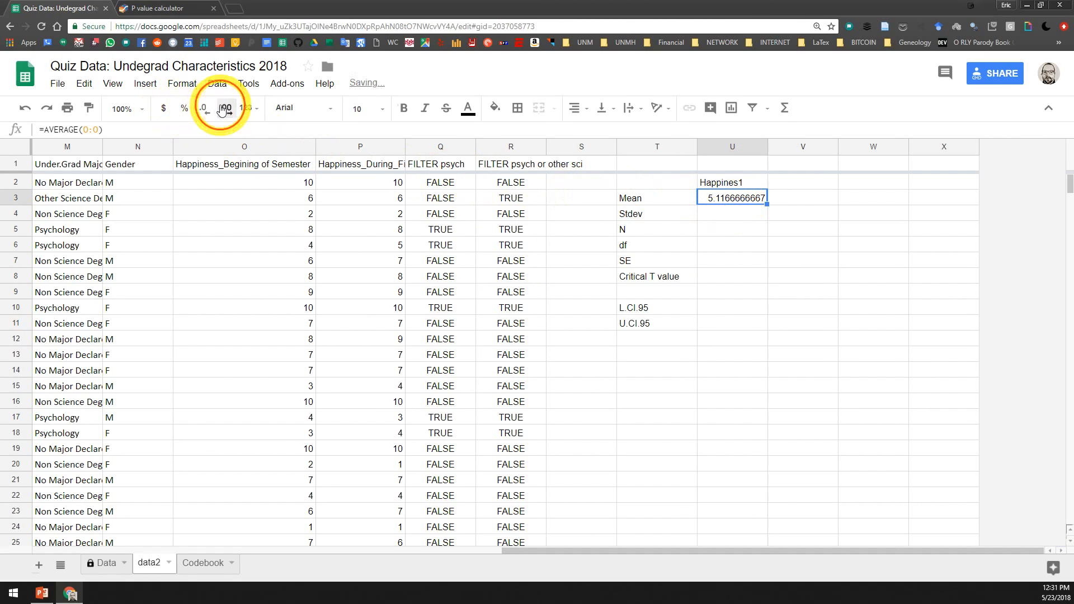
click(205, 110)
click(204, 110)
click(204, 110)
click(204, 111)
Calculate the standard deviation of column O in cell U4 with =STDEV(O:O)
click(750, 213)
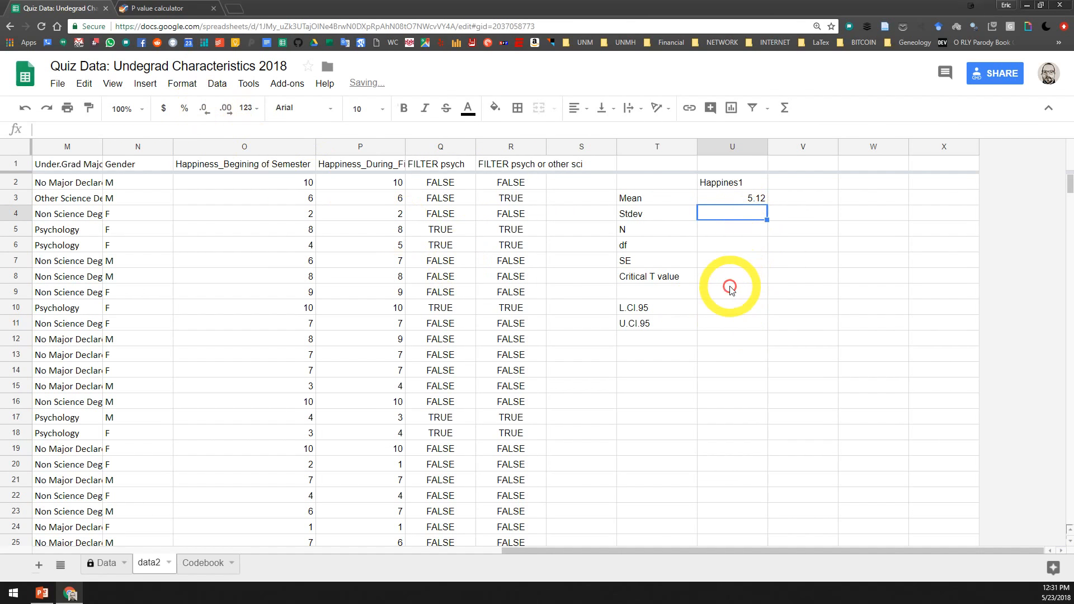
text(=)
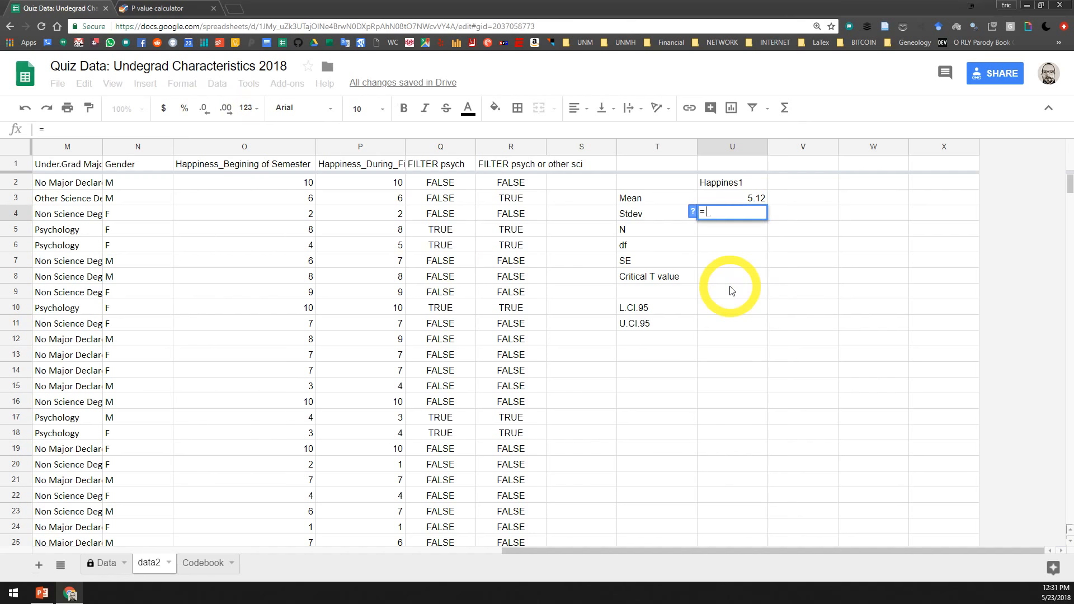
text(stde)
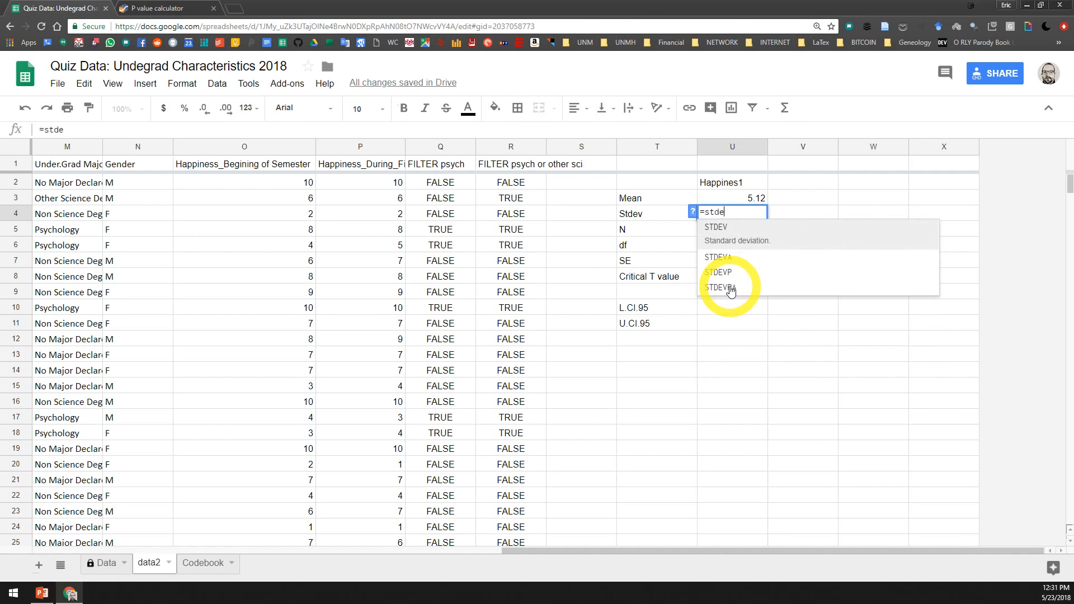
click(748, 228)
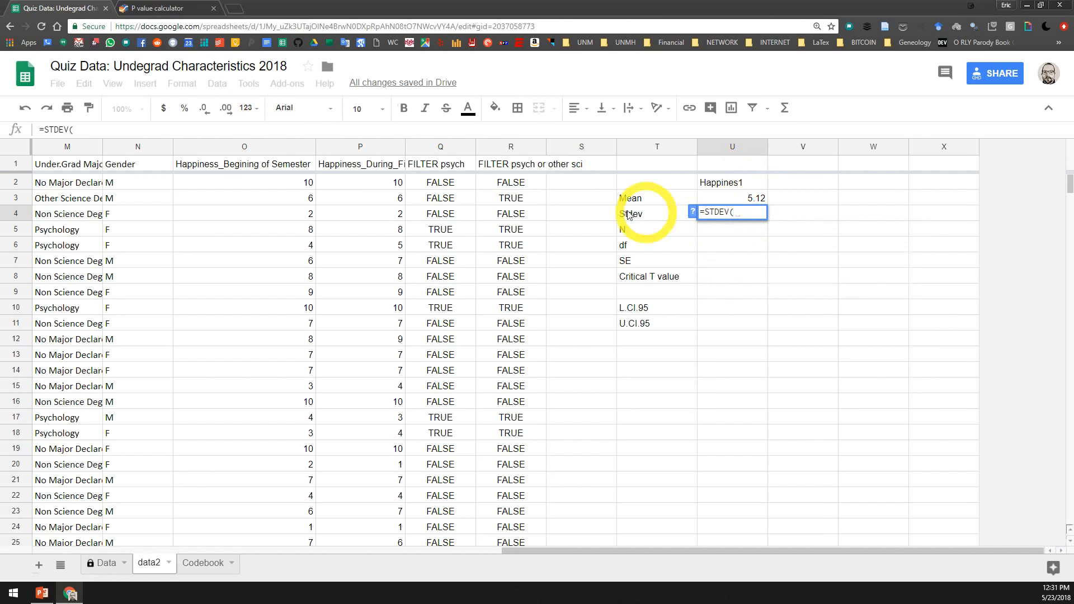
click(272, 146)
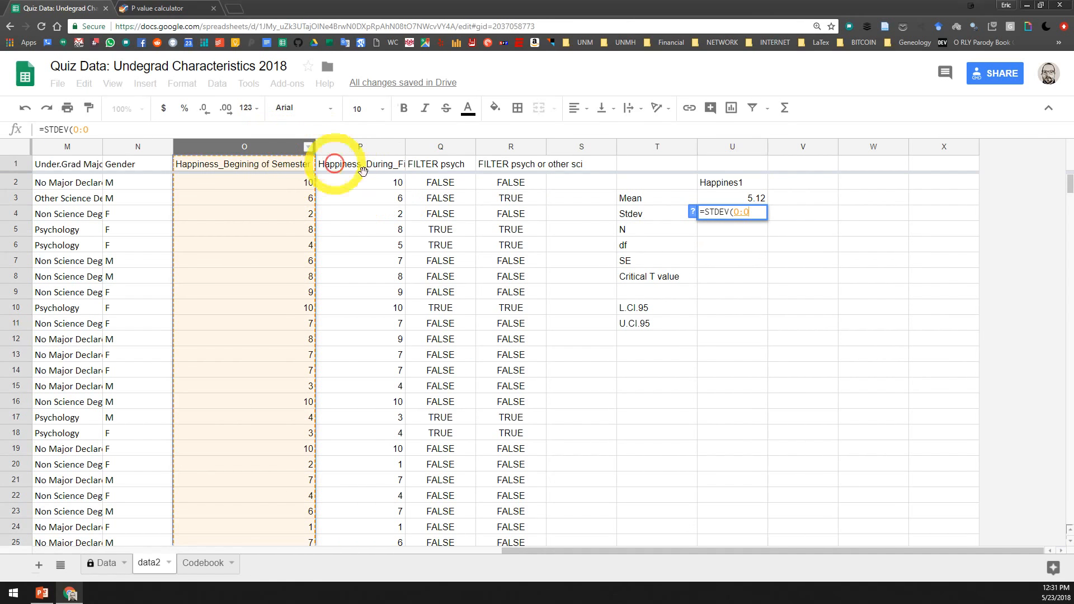
text())
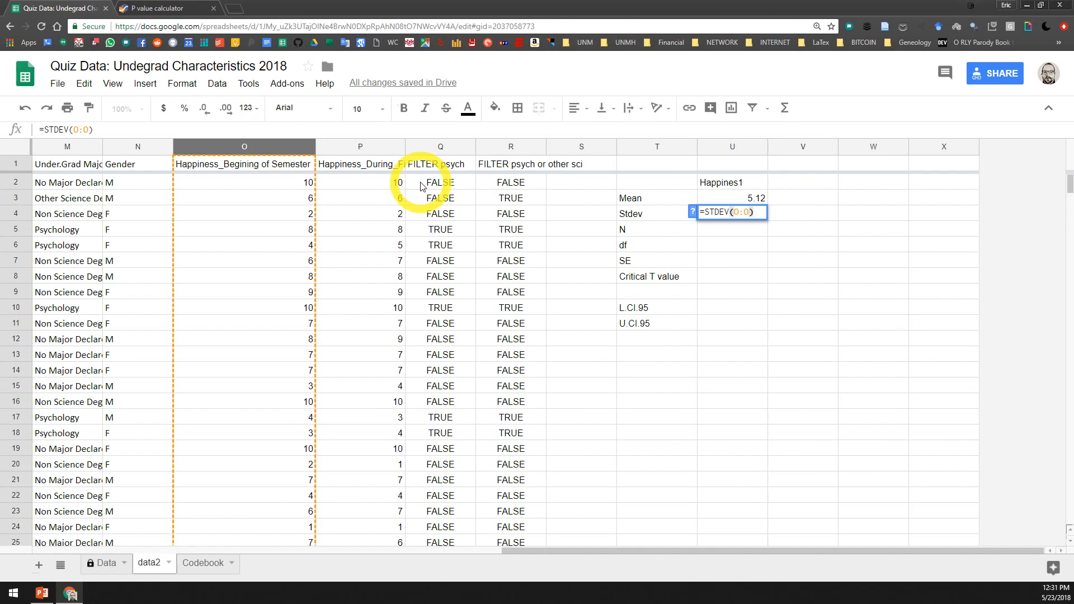
key(Return)
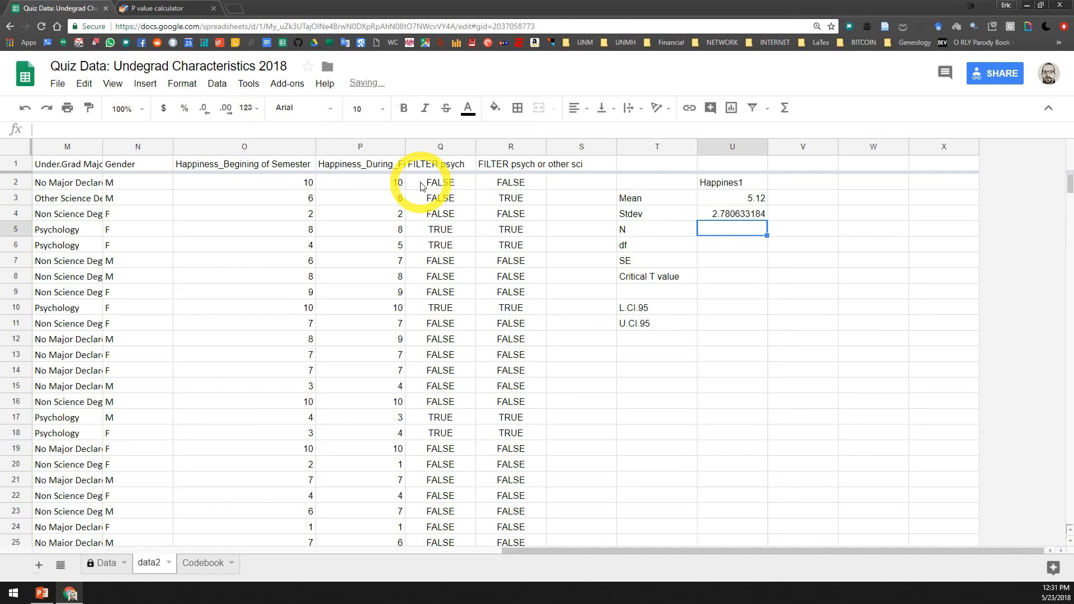
Format the standard deviation in cell U4 to show two decimal places
click(727, 216)
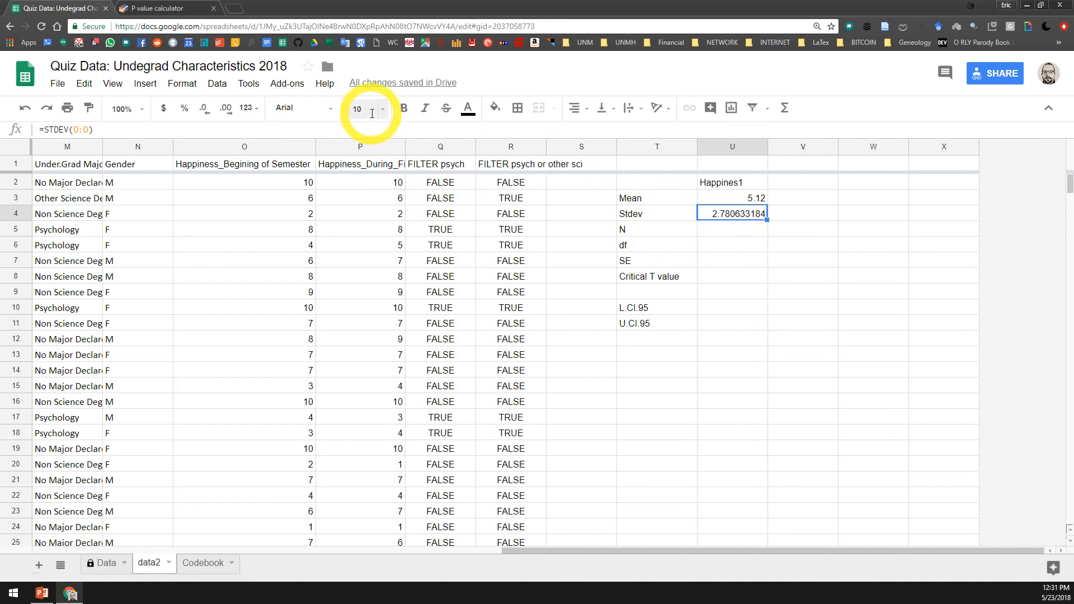
click(203, 110)
click(204, 109)
click(203, 110)
click(204, 109)
click(204, 110)
click(203, 109)
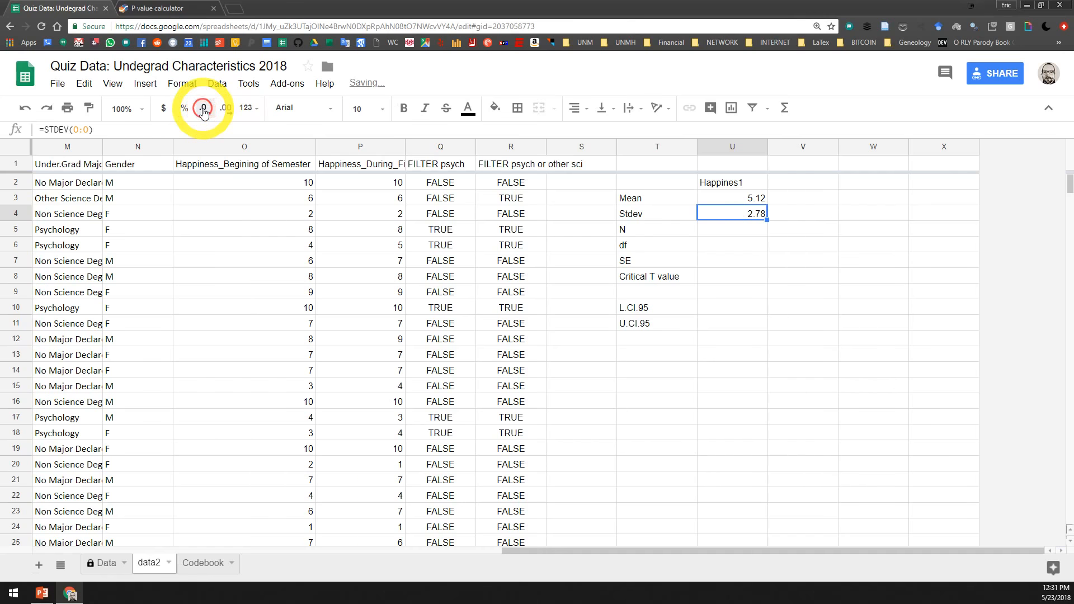
Count the numeric values of column O in the N cell U5 with =COUNT(O:O)
click(709, 230)
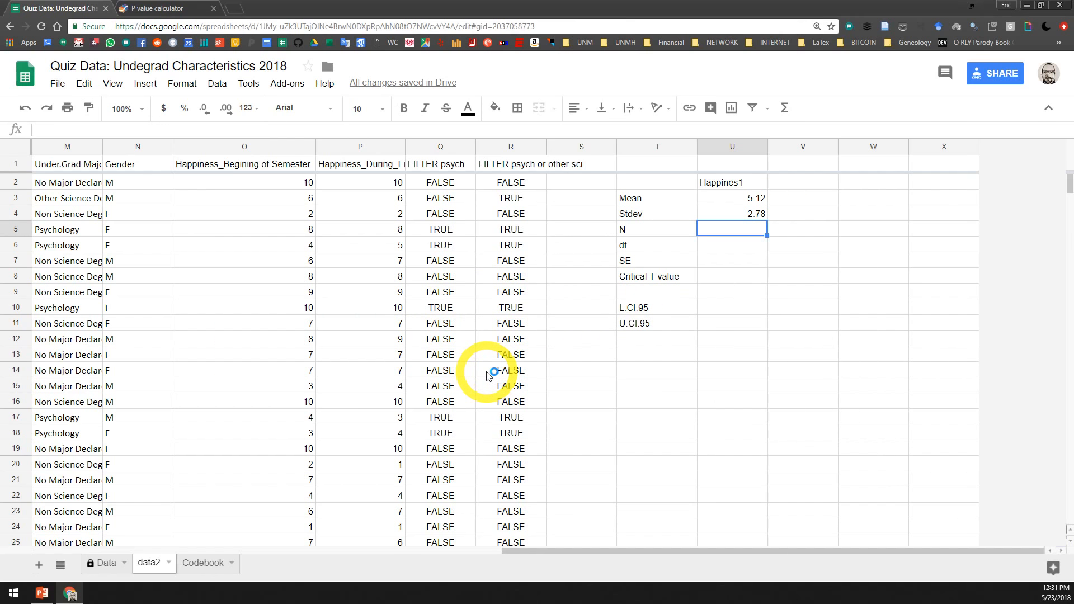
text(=)
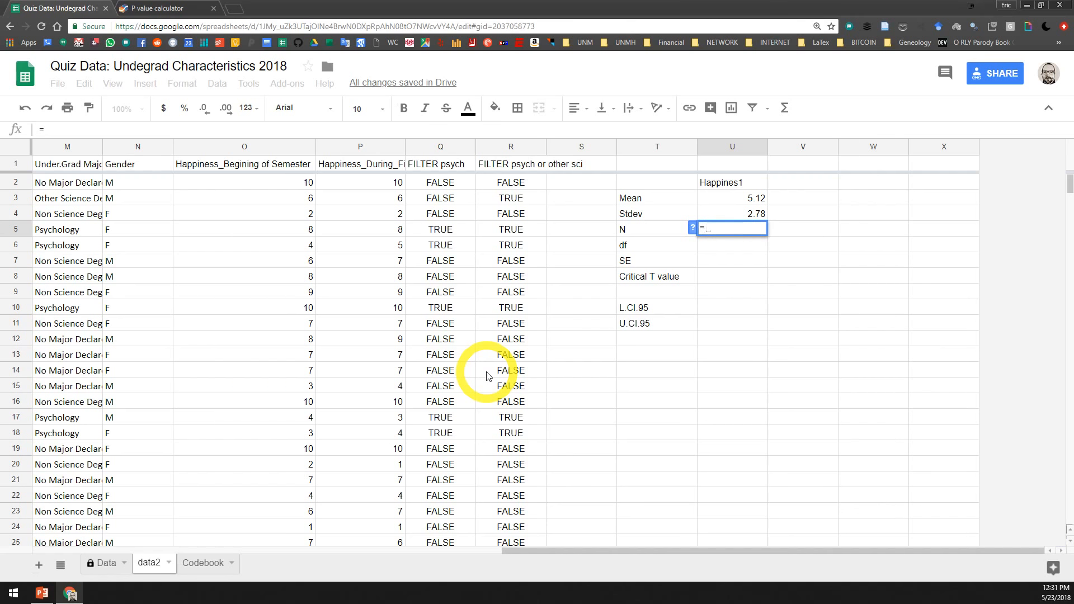
text(COUNT)
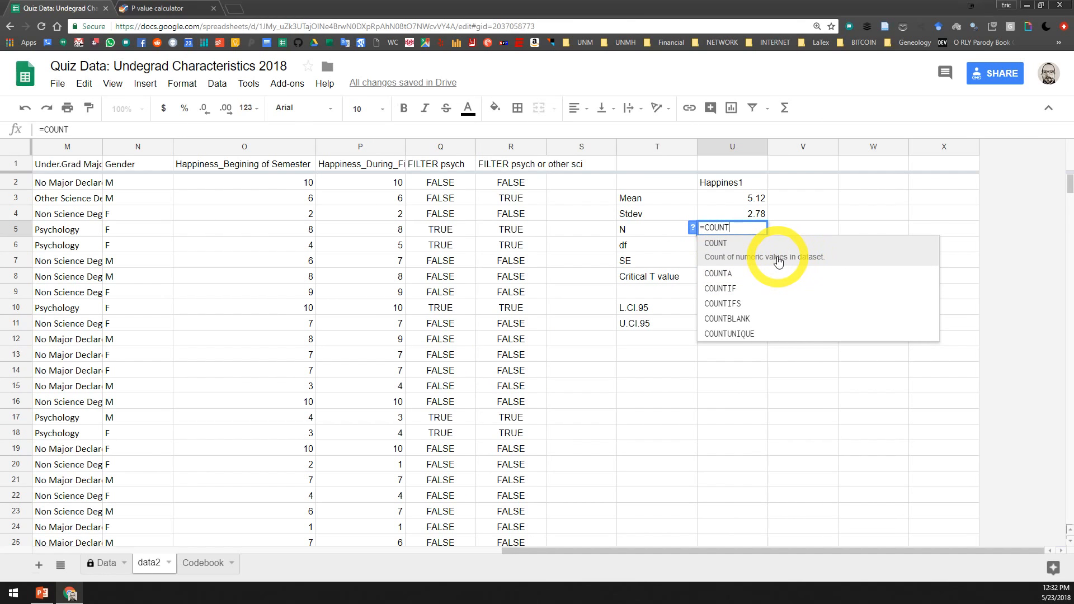
click(779, 261)
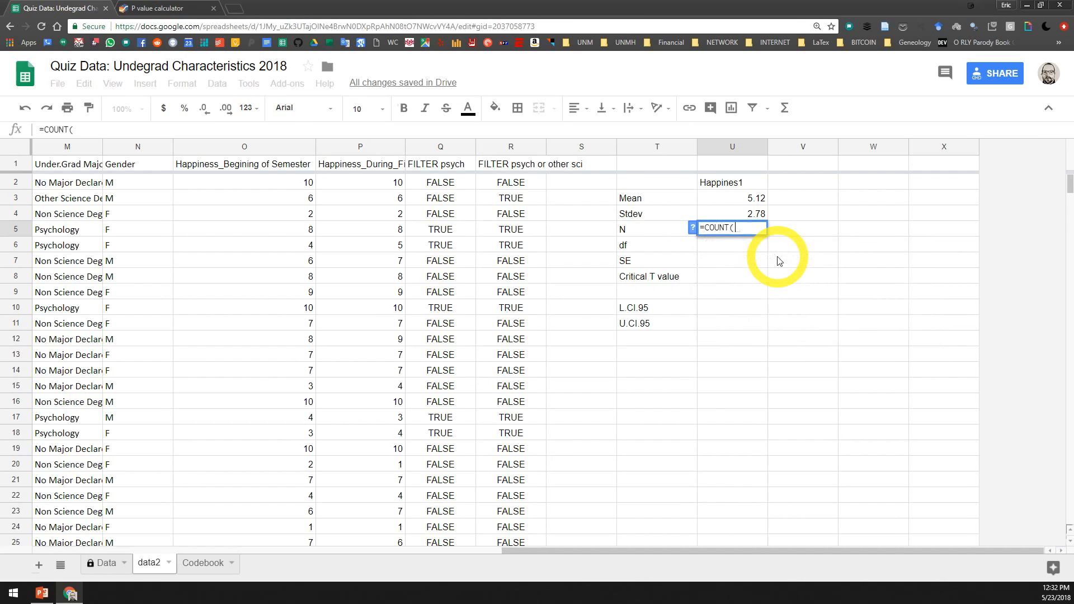
click(272, 147)
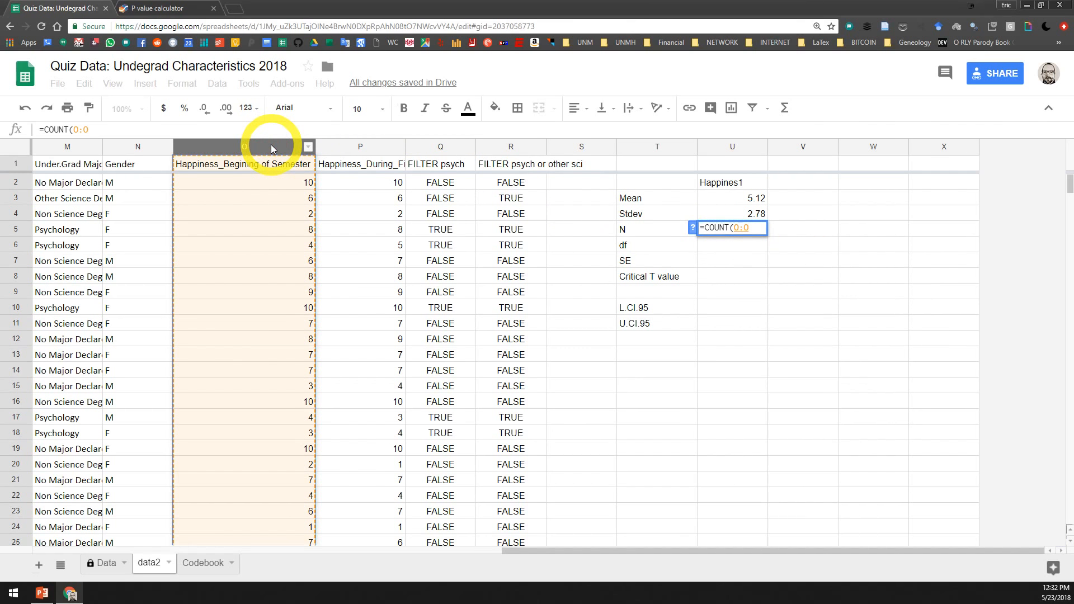
key(Return)
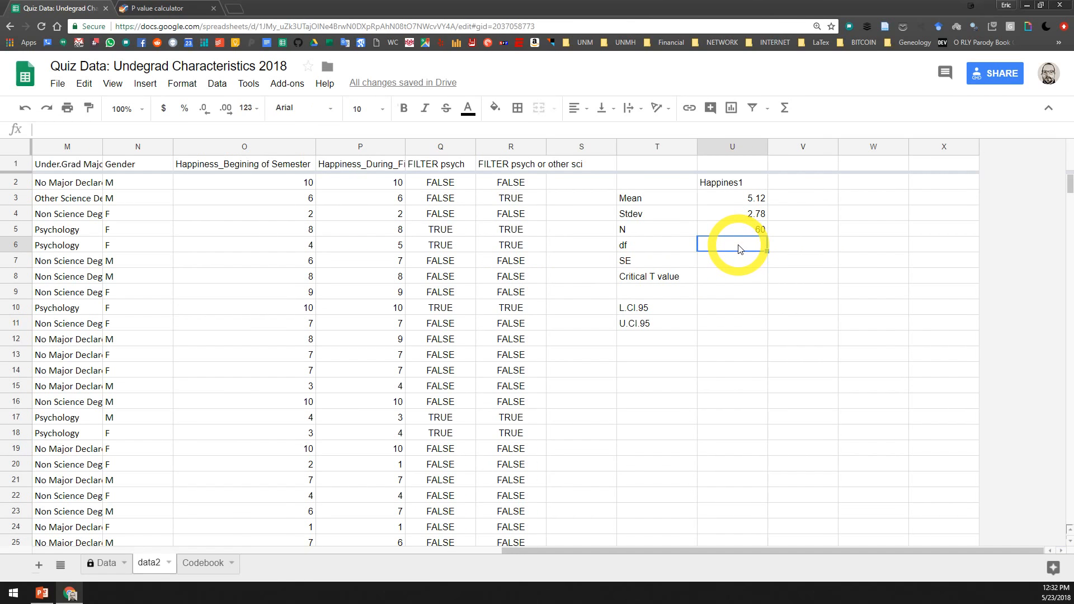
Calculate the degrees of freedom in cell U6 with the formula =U5-1
text(=)
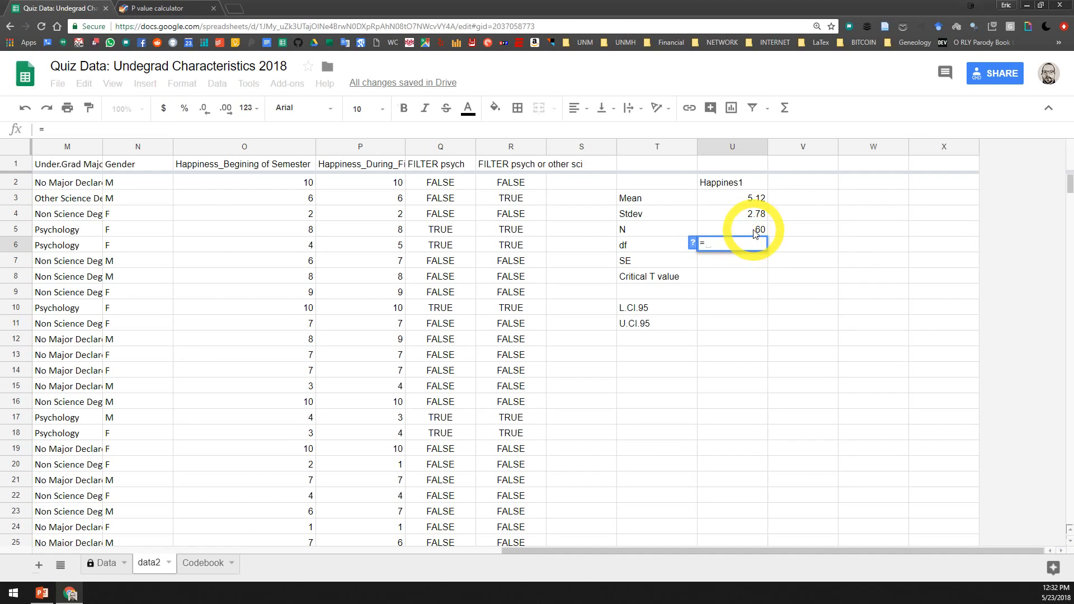
click(744, 227)
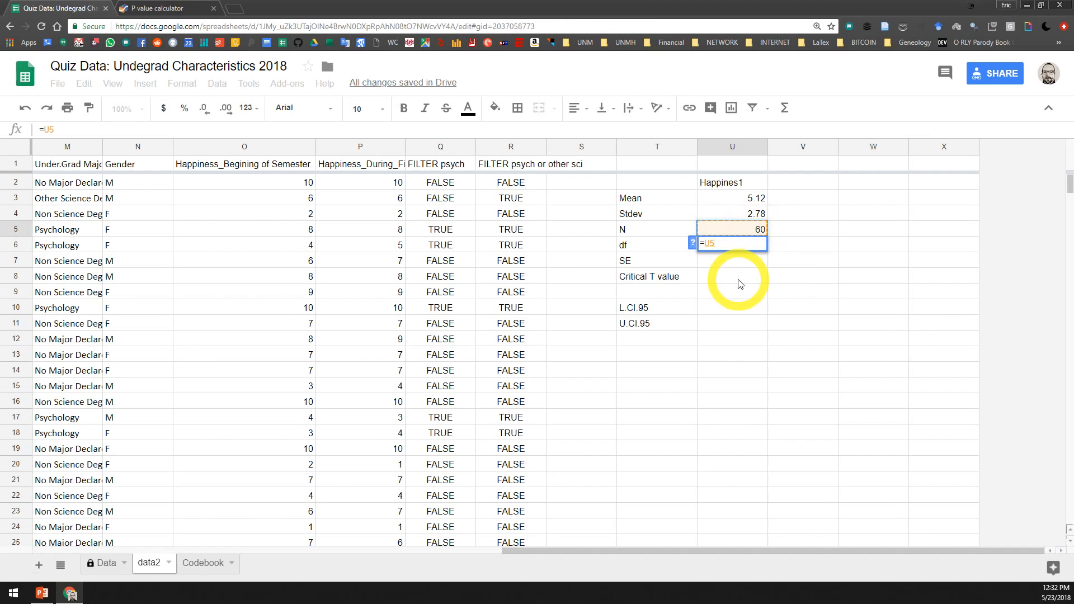
text(-1)
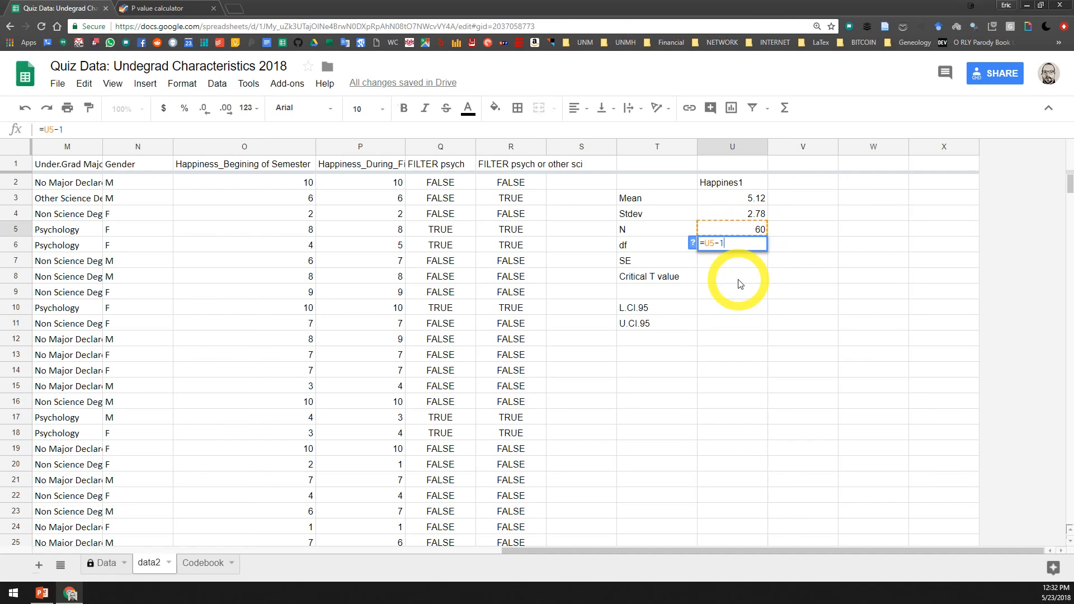
key(Return)
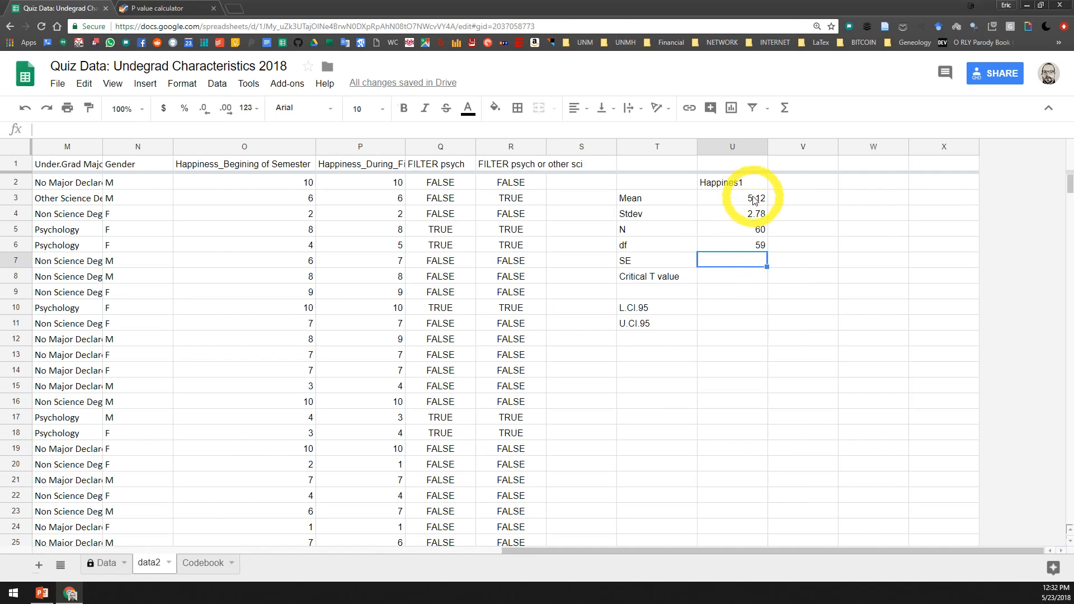
Check the SE formula on the PowerPoint slide and calculate the standard error in cell U7 of the spreadsheet with =U4/sqrt(U5)
click(41, 594)
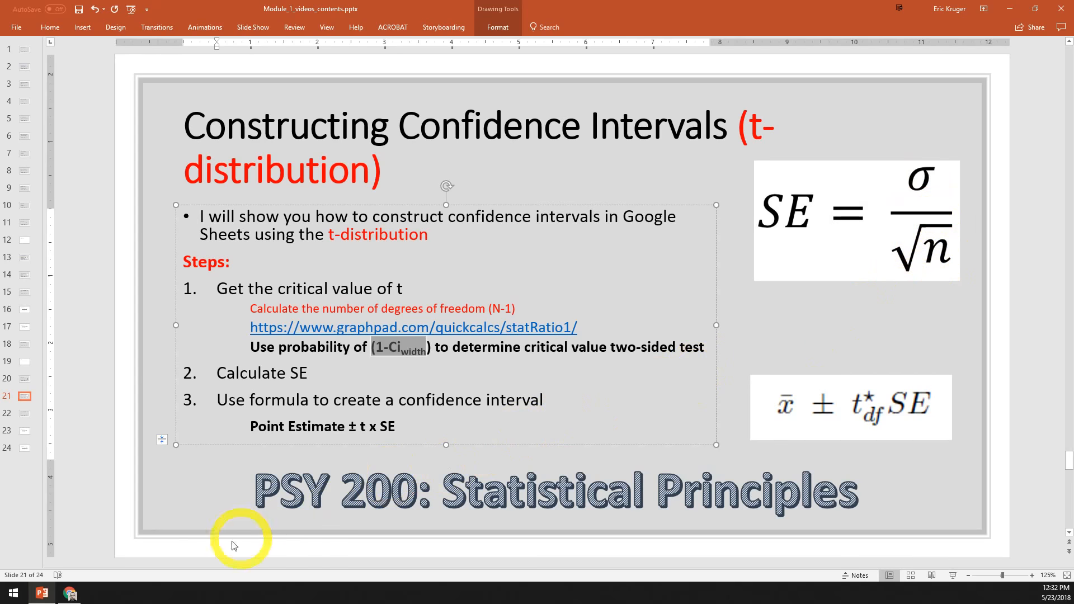
click(70, 591)
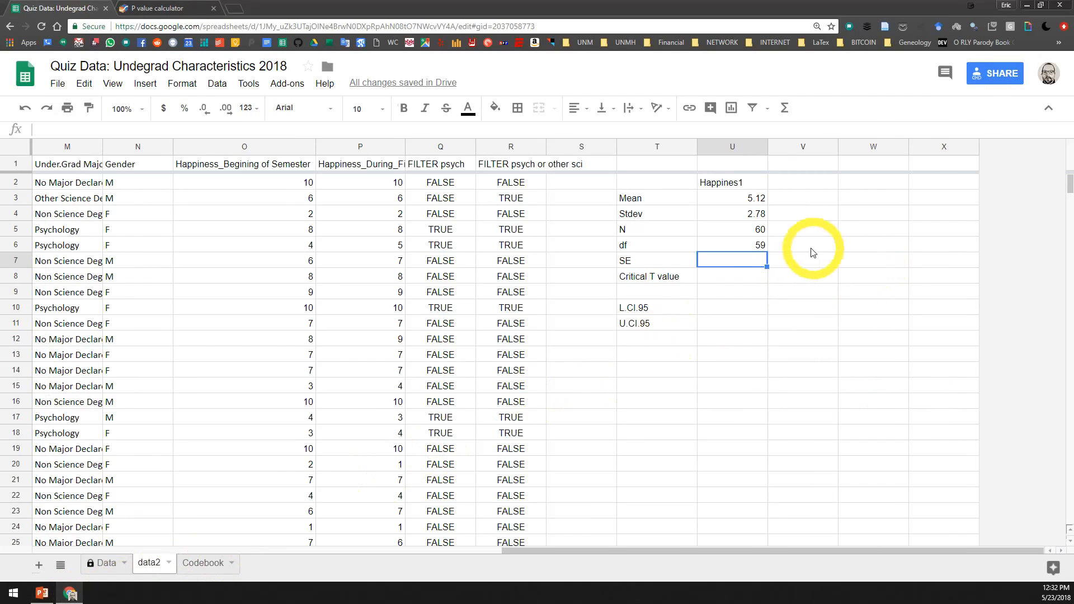
text(=)
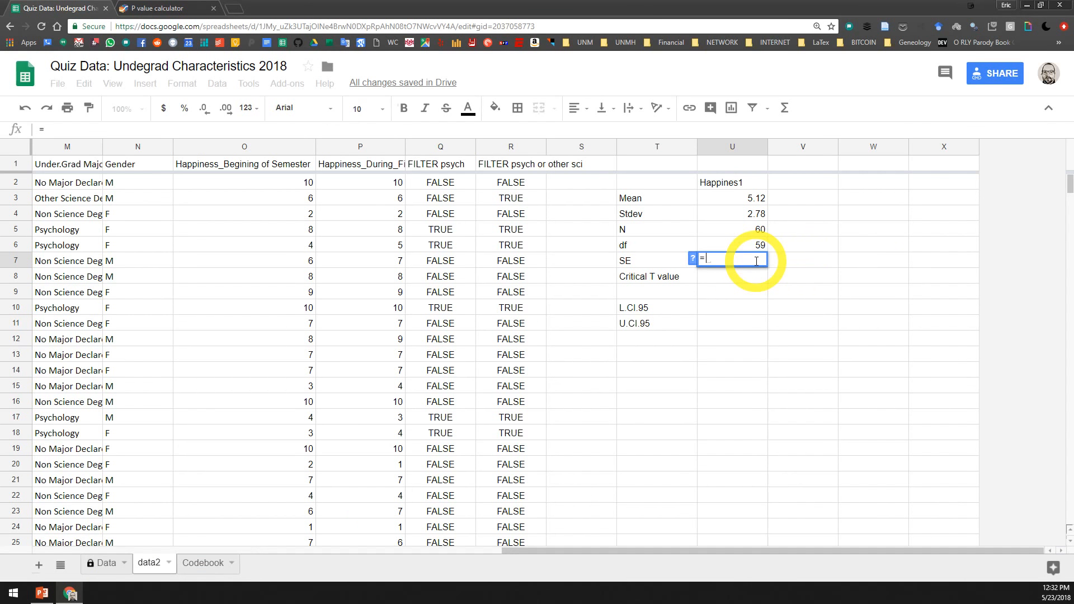
click(750, 214)
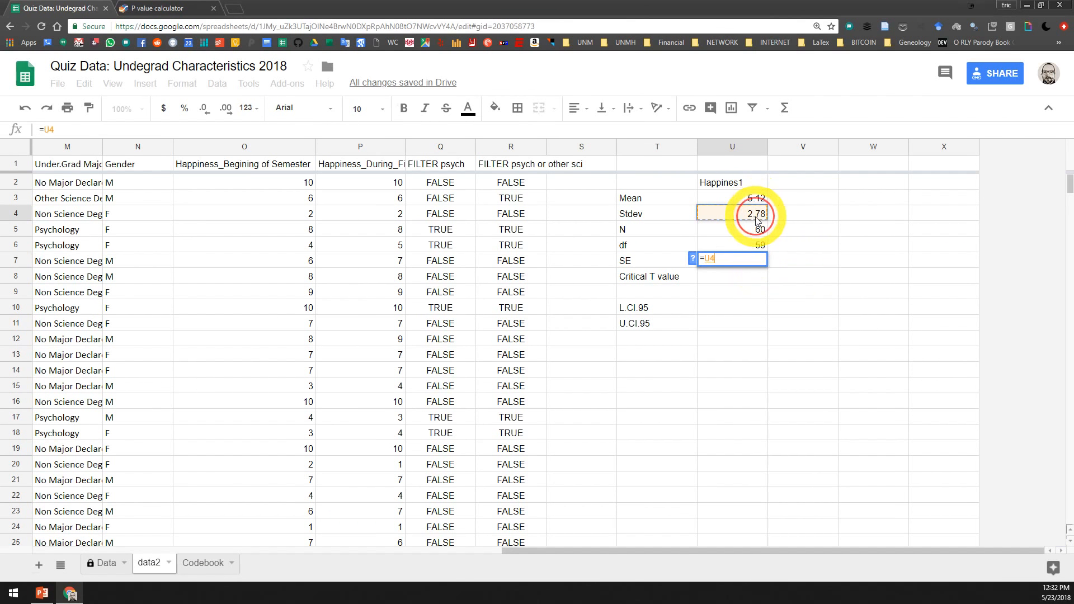
text(/)
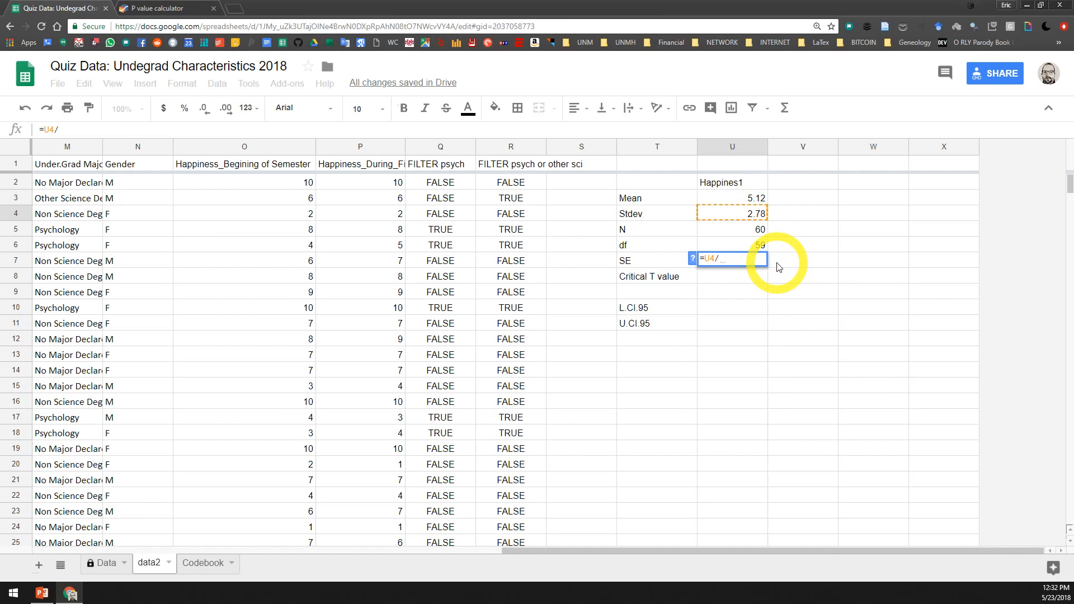
text(sqrt)
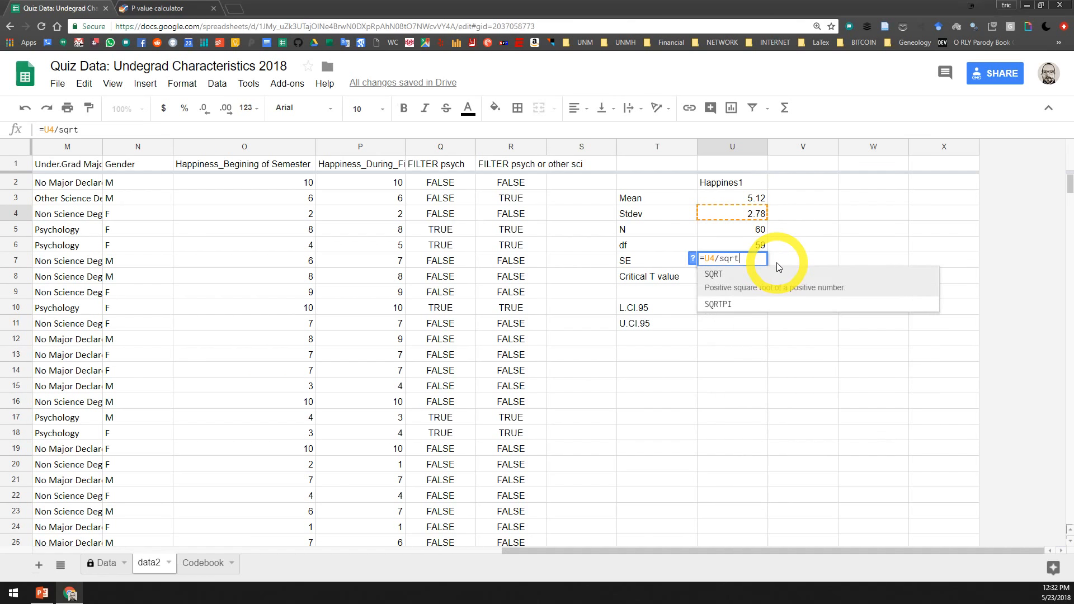
text(()
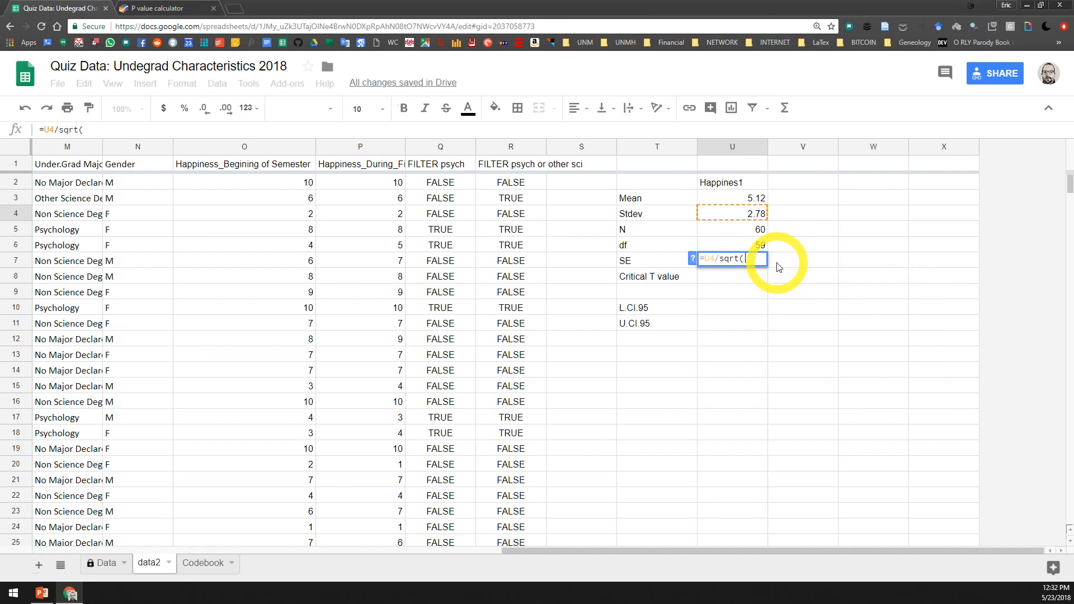
click(767, 235)
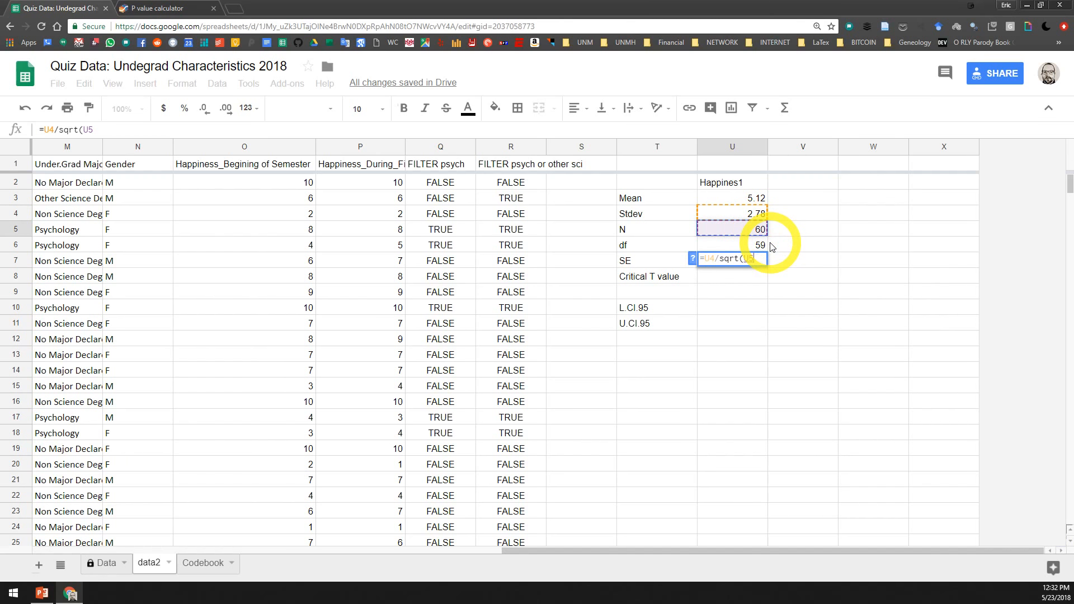
text())
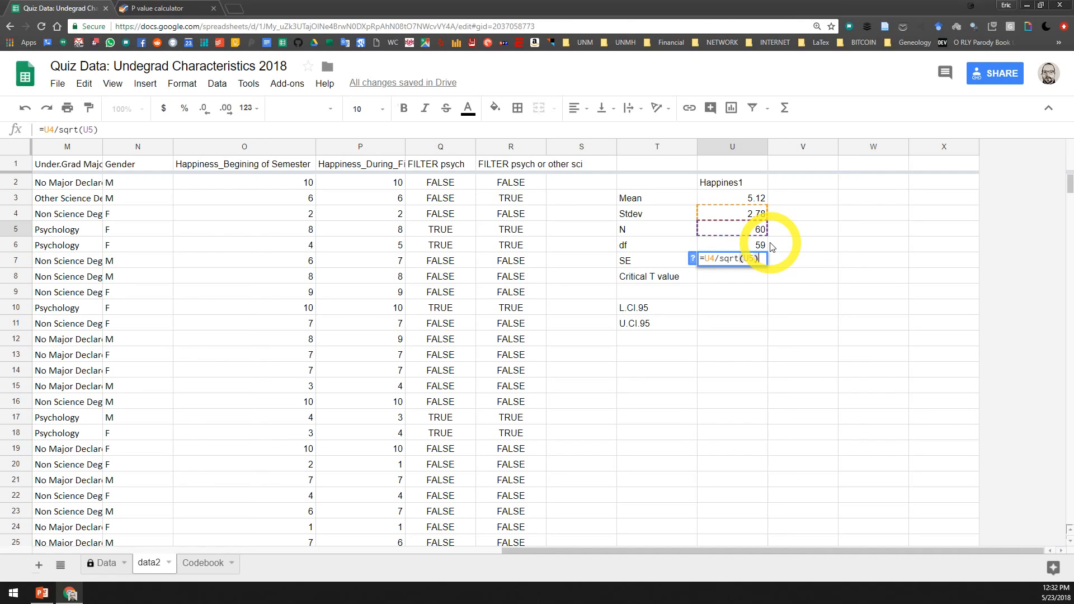
key(Return)
Format the standard error in cell U7 to show two decimal places
click(744, 262)
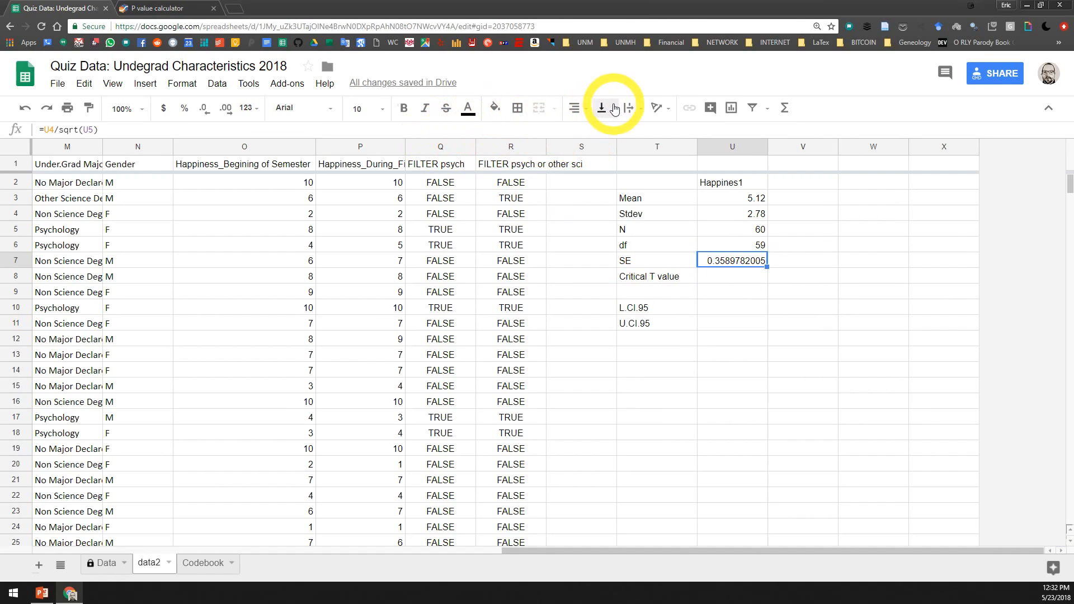
click(205, 110)
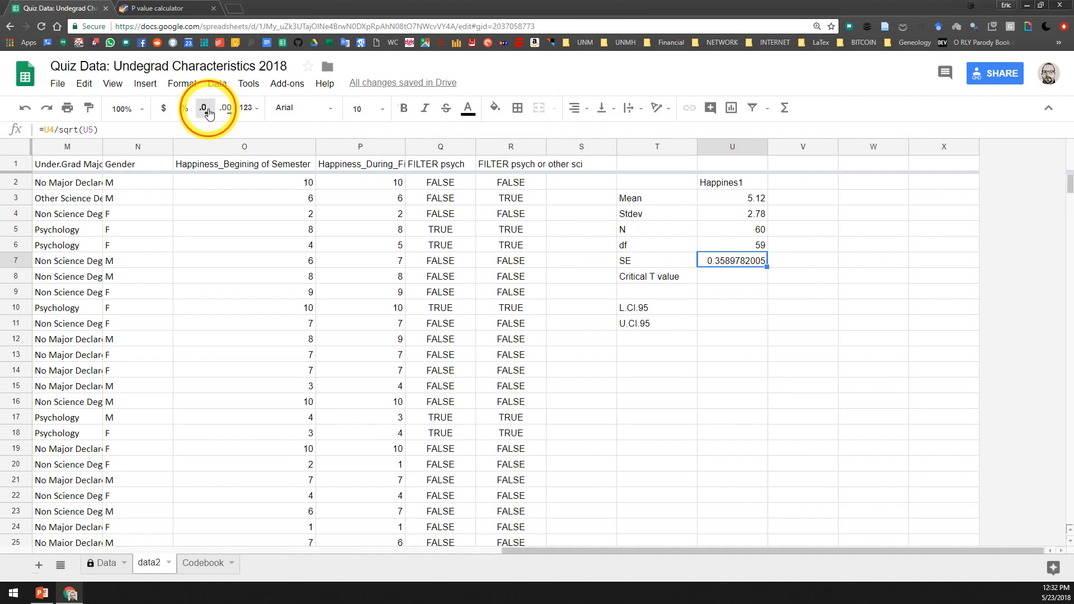
click(206, 111)
click(206, 111)
click(207, 112)
click(208, 114)
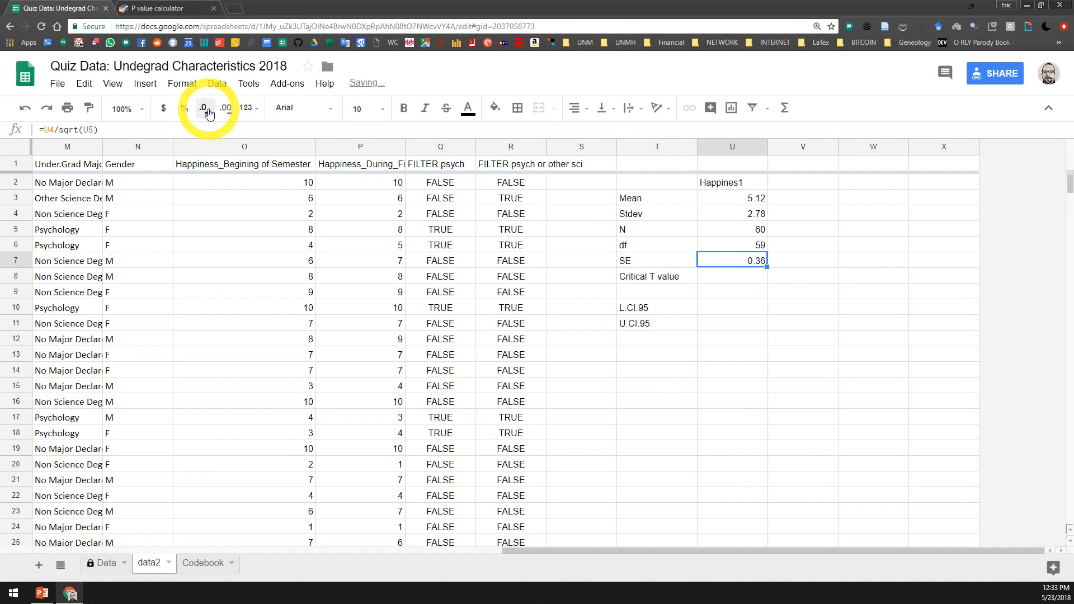
click(720, 278)
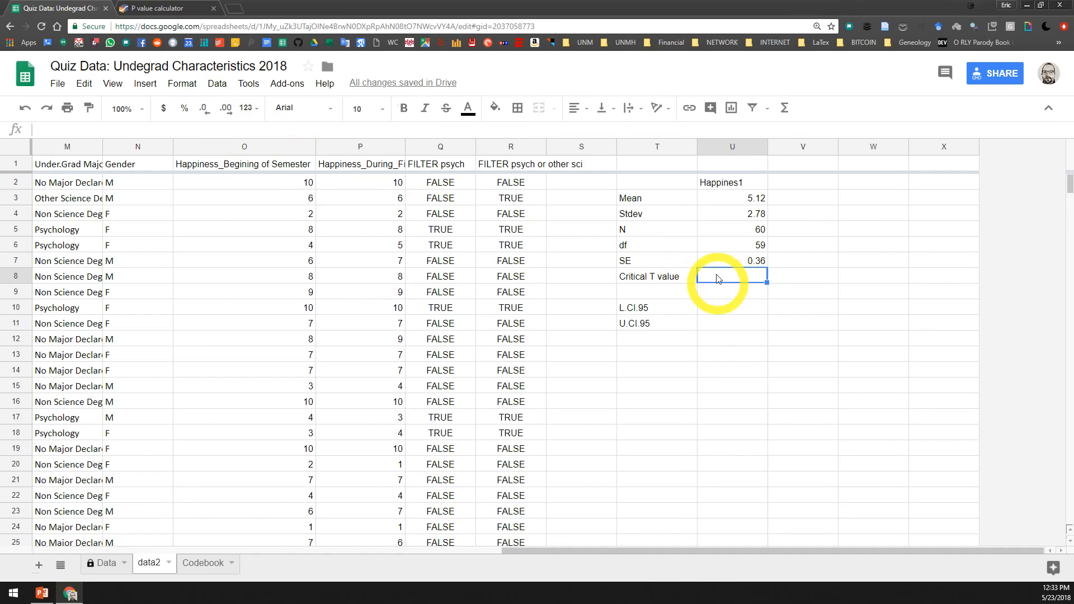
click(744, 246)
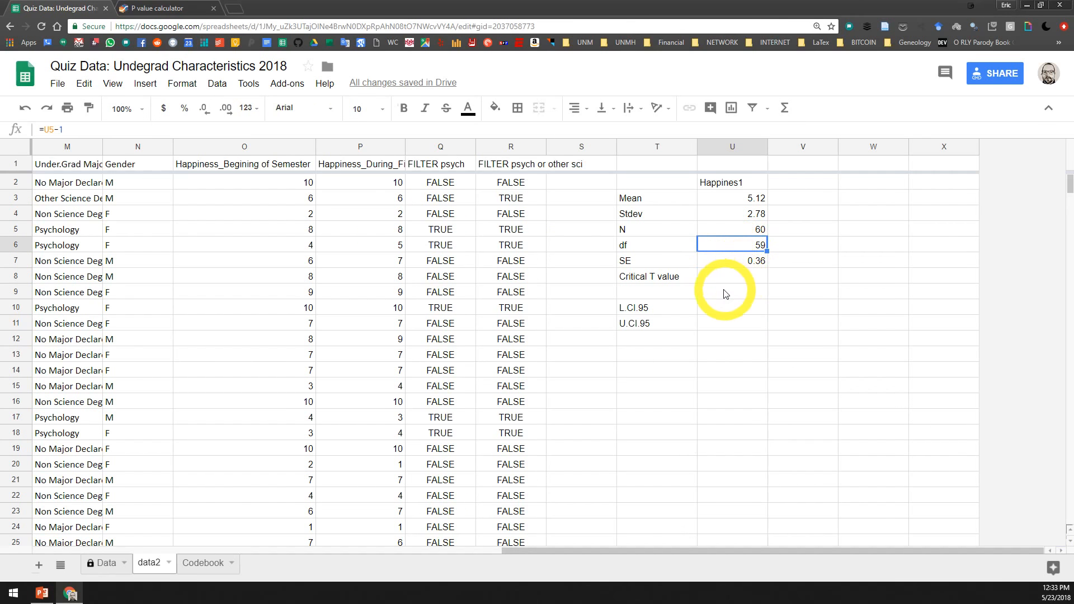
click(630, 311)
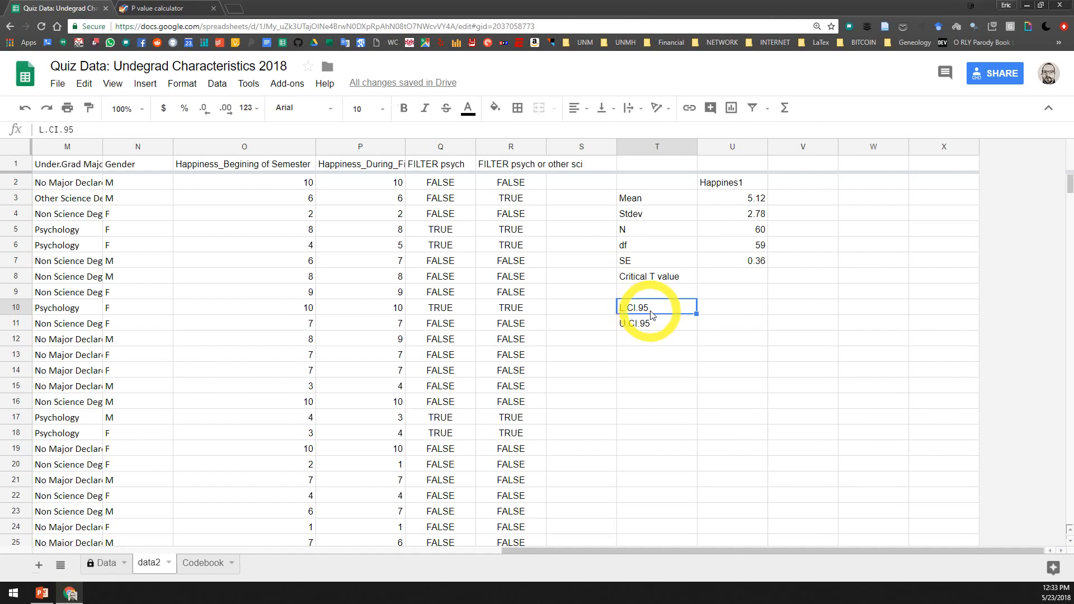
click(719, 279)
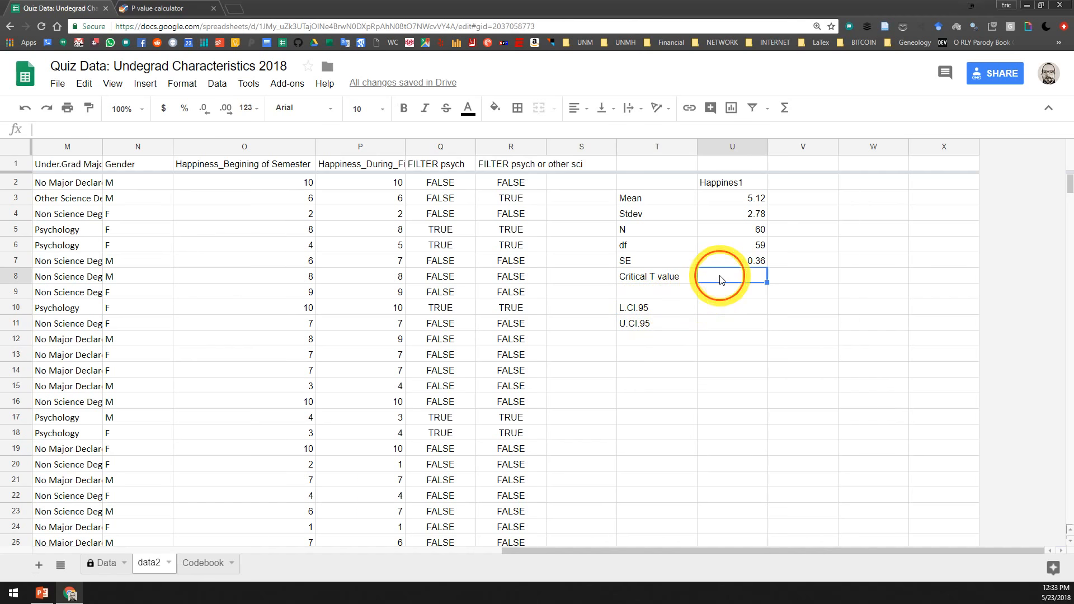
Switch to the GraphPad QuickCalcs statistical ratio calculator and examine its Z, T, F and chi-square ratio options
click(171, 9)
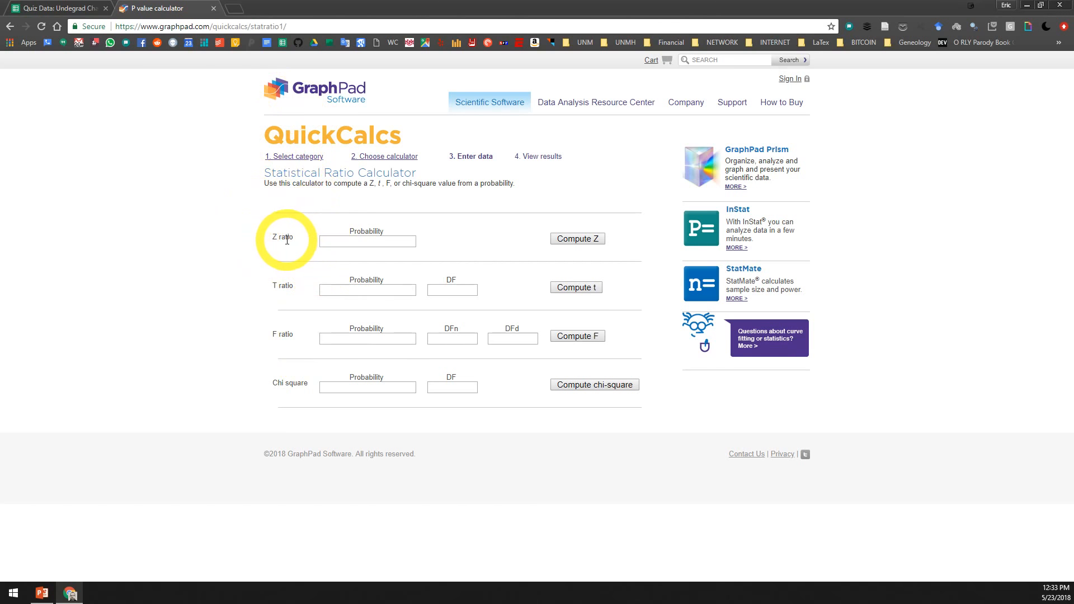
drag(275, 238, 324, 241)
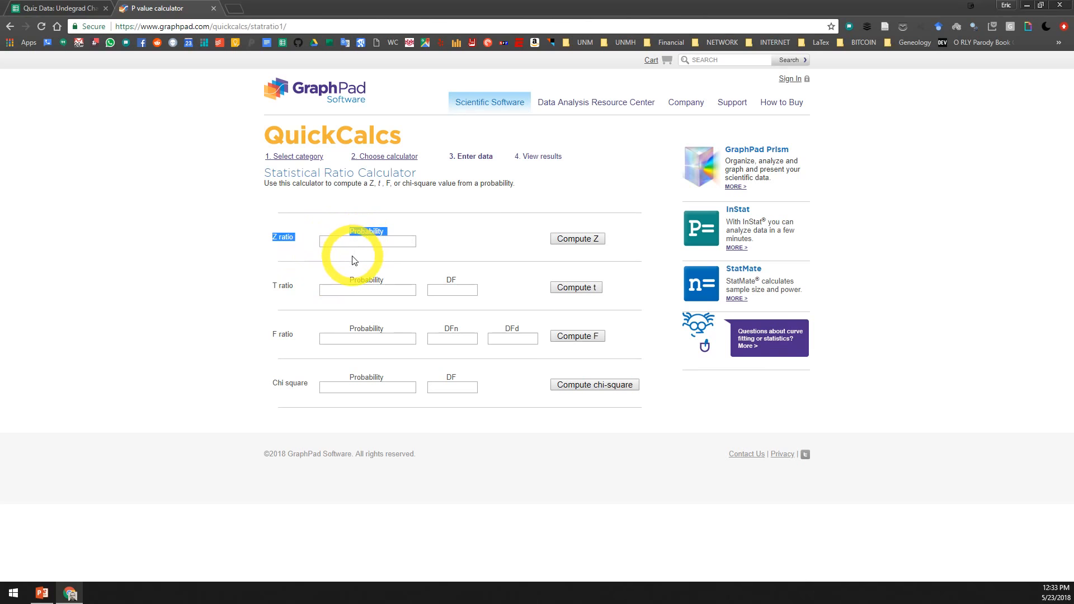
click(273, 288)
drag(273, 289, 291, 285)
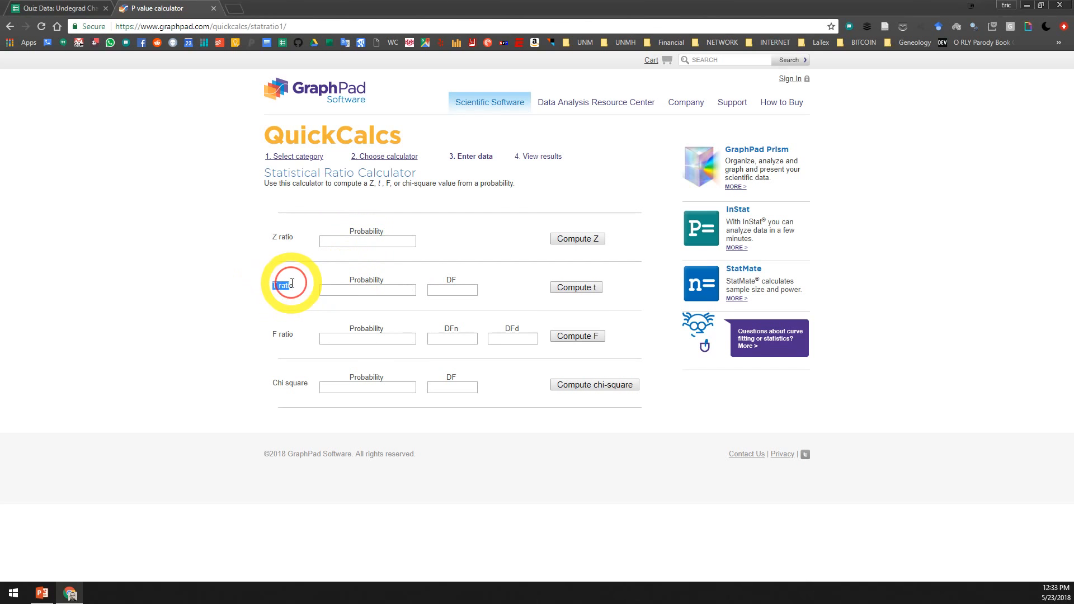
drag(273, 336, 293, 336)
drag(273, 385, 307, 391)
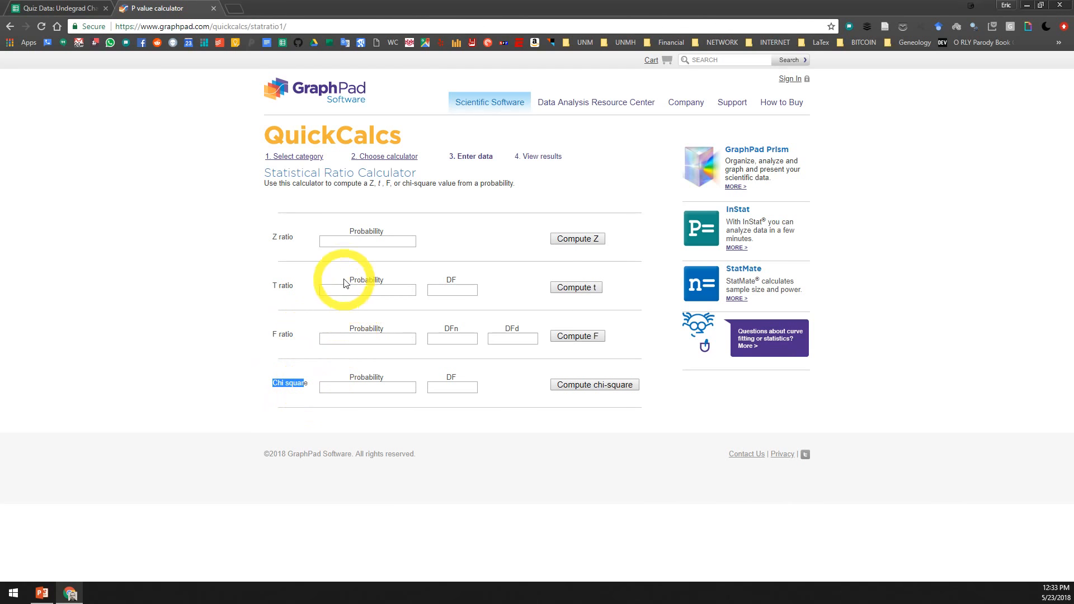
Compute the T ratio for a probability of 0.05 and a DF of 59
click(358, 290)
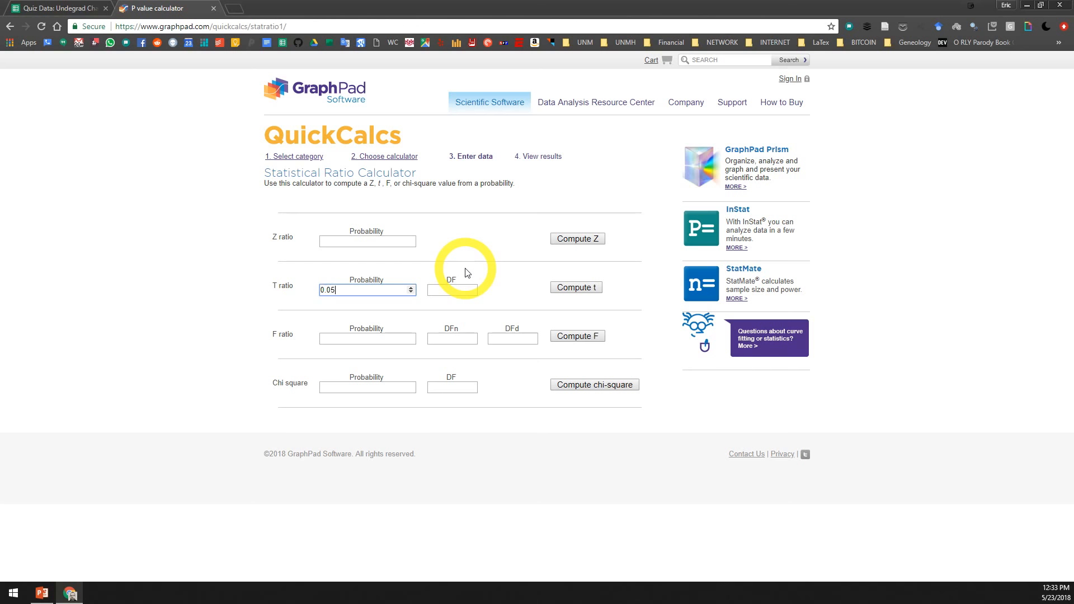
click(452, 289)
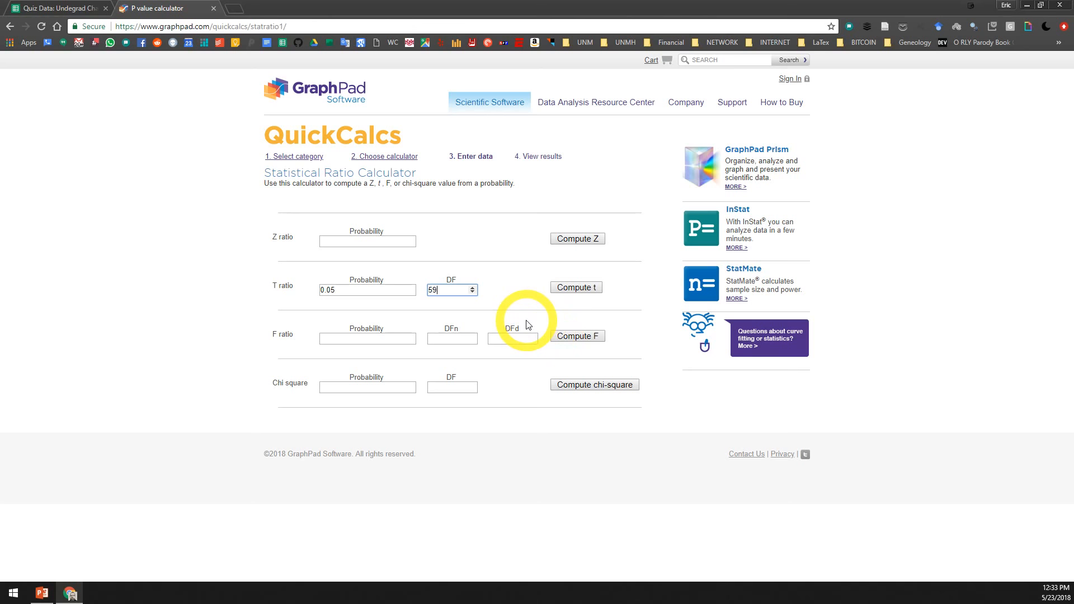
click(564, 289)
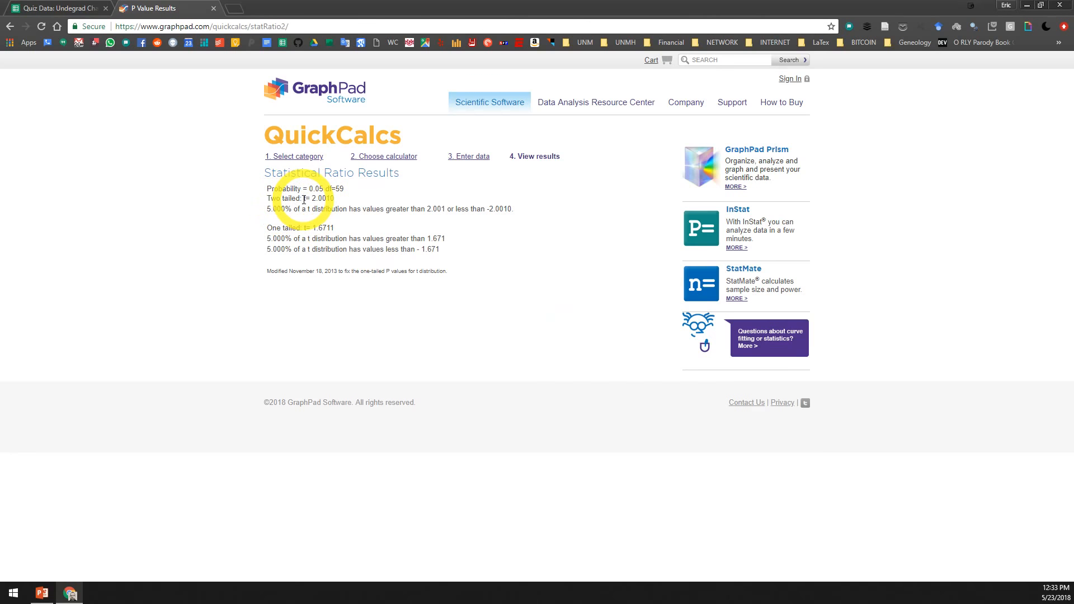
Copy the two-tailed t value from the GraphPad results into the Critical T value cell U8 of the Google Sheets data2 sheet as 2.001
double_click(314, 199)
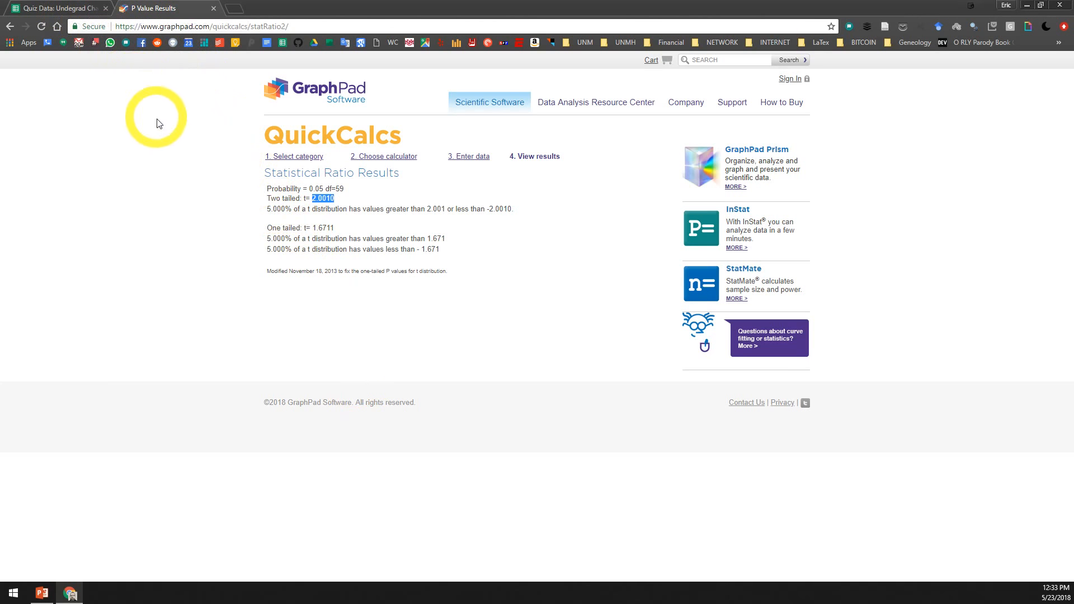
click(79, 10)
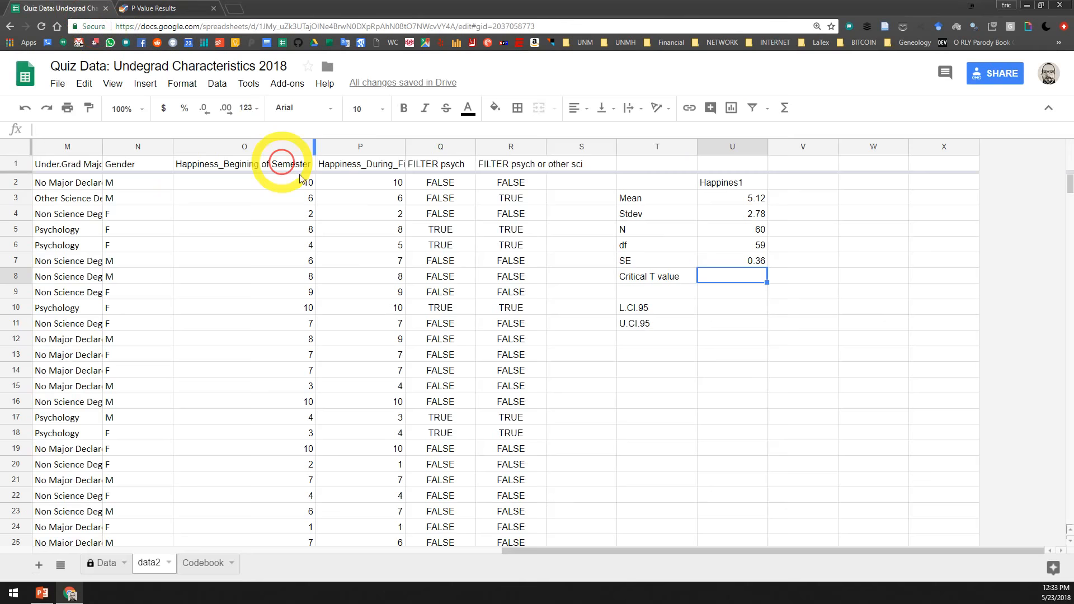
click(753, 279)
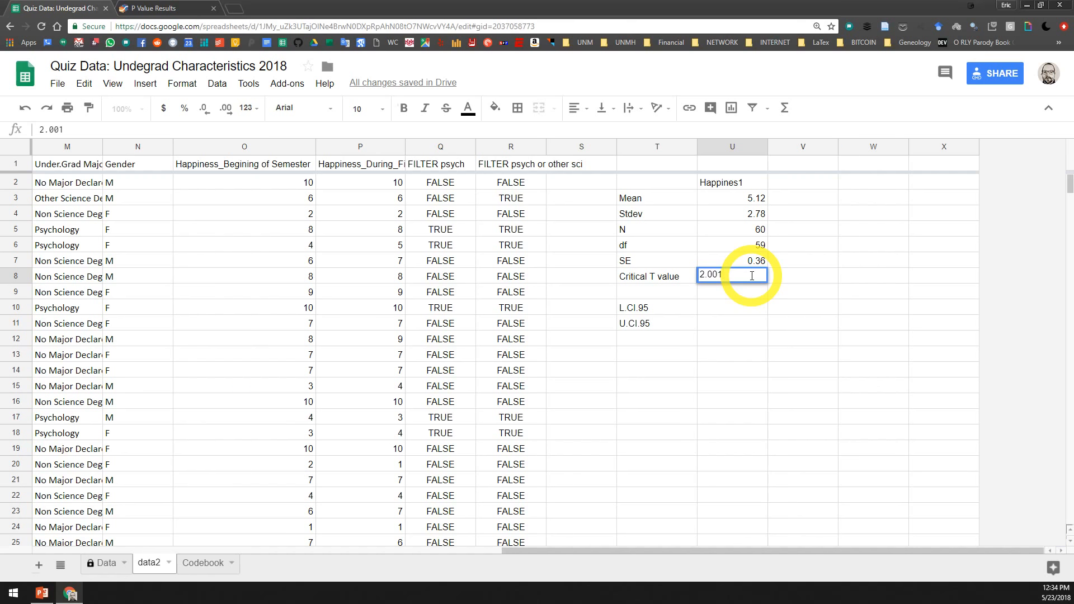
key(Return)
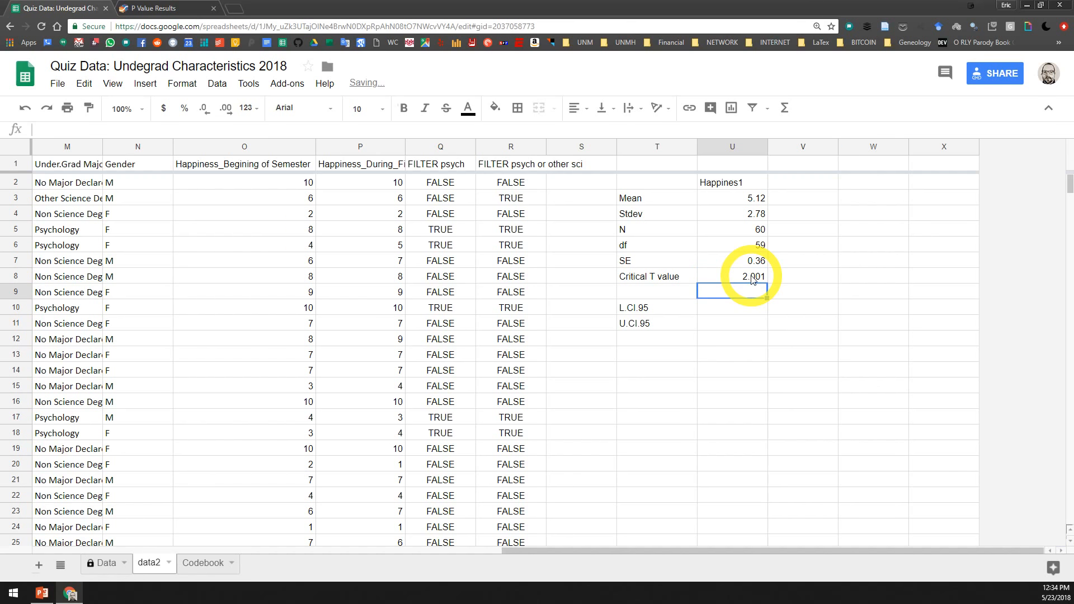
Calculate the lower 95% confidence limit in cell U10 with the formula =U3-U8*U7
click(729, 313)
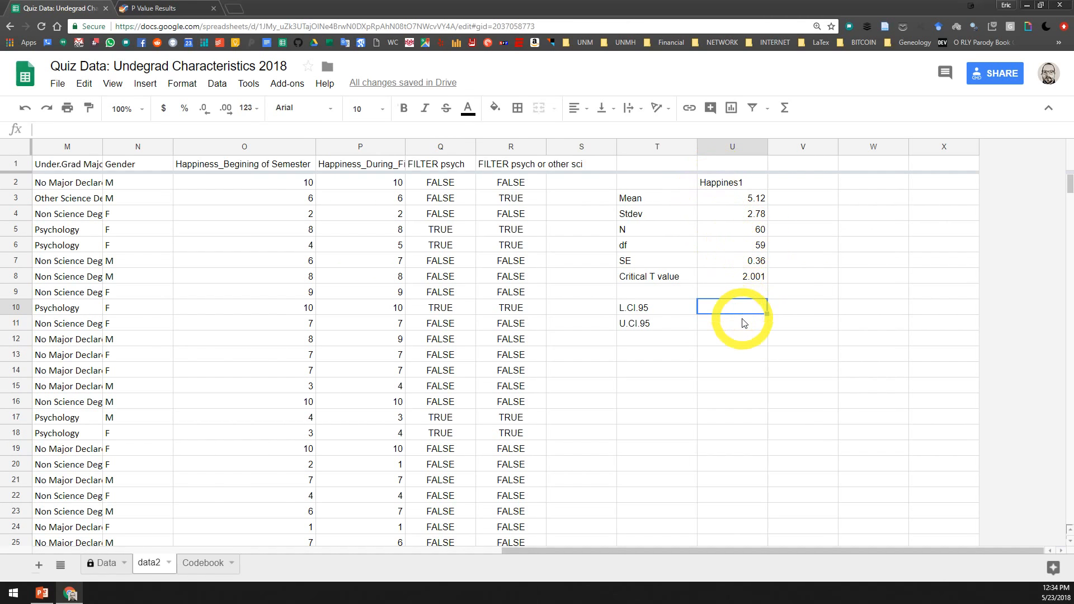
text(=)
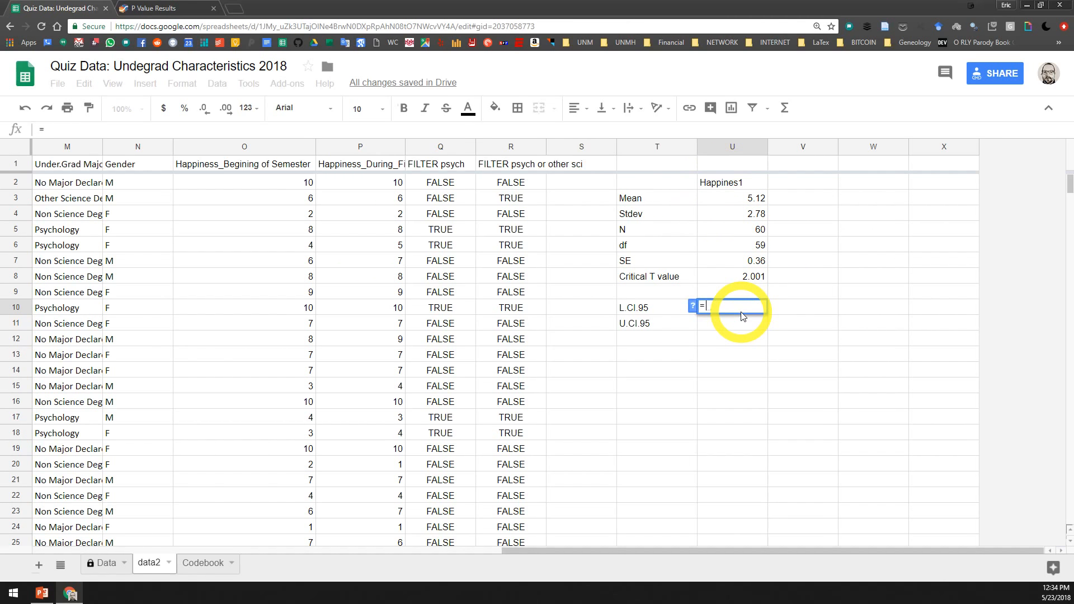
click(750, 198)
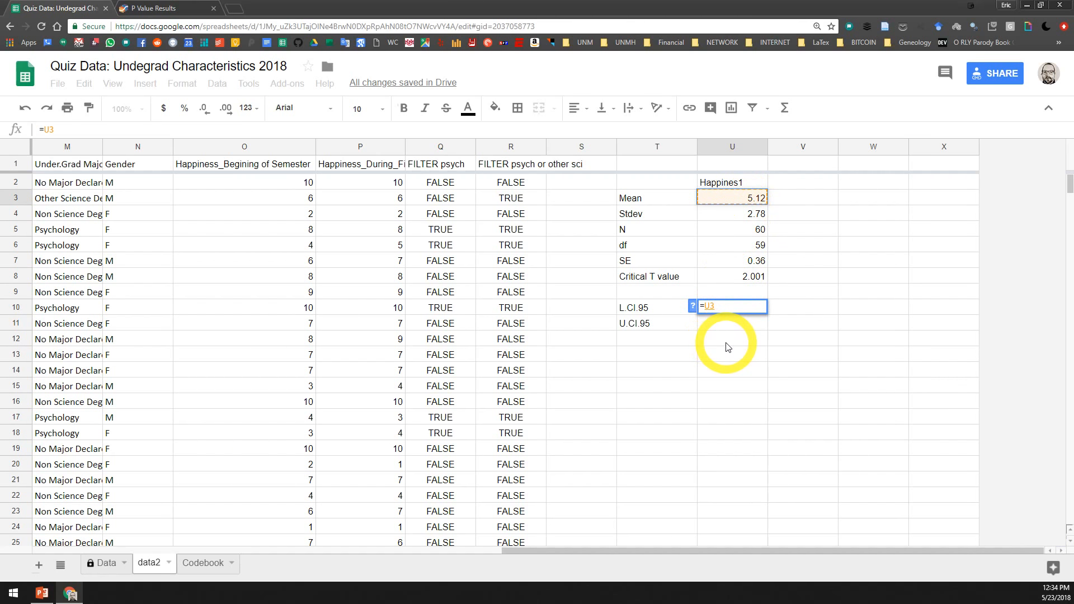
text(-)
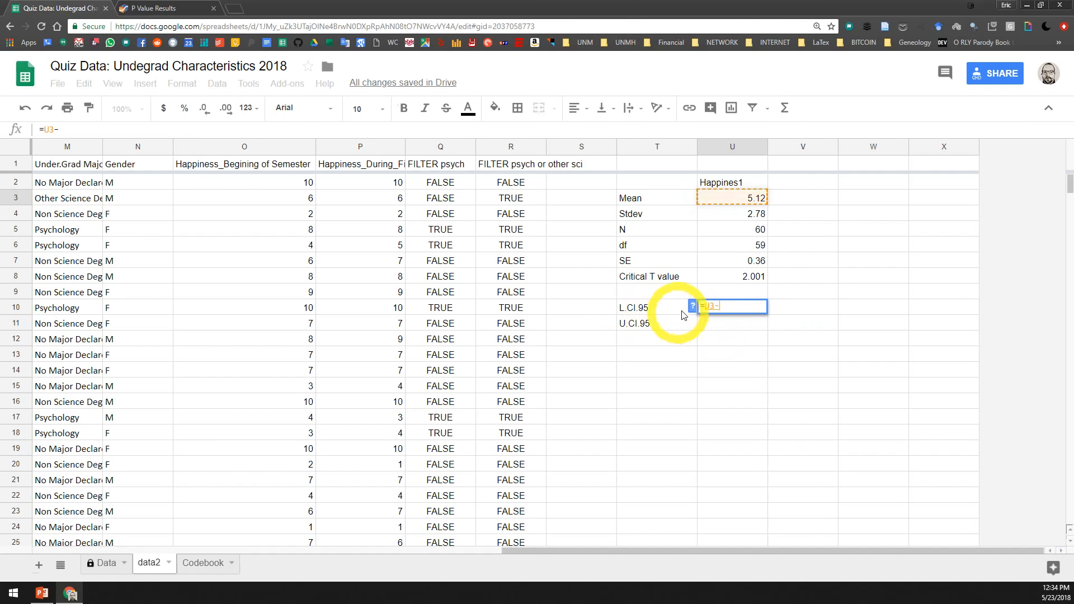
click(755, 277)
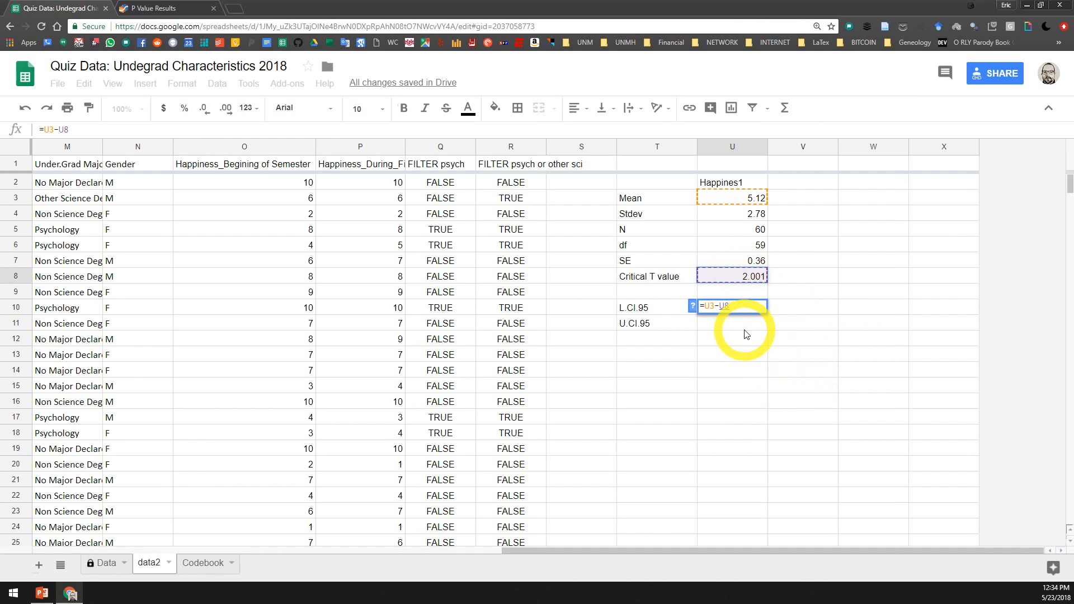
text(*)
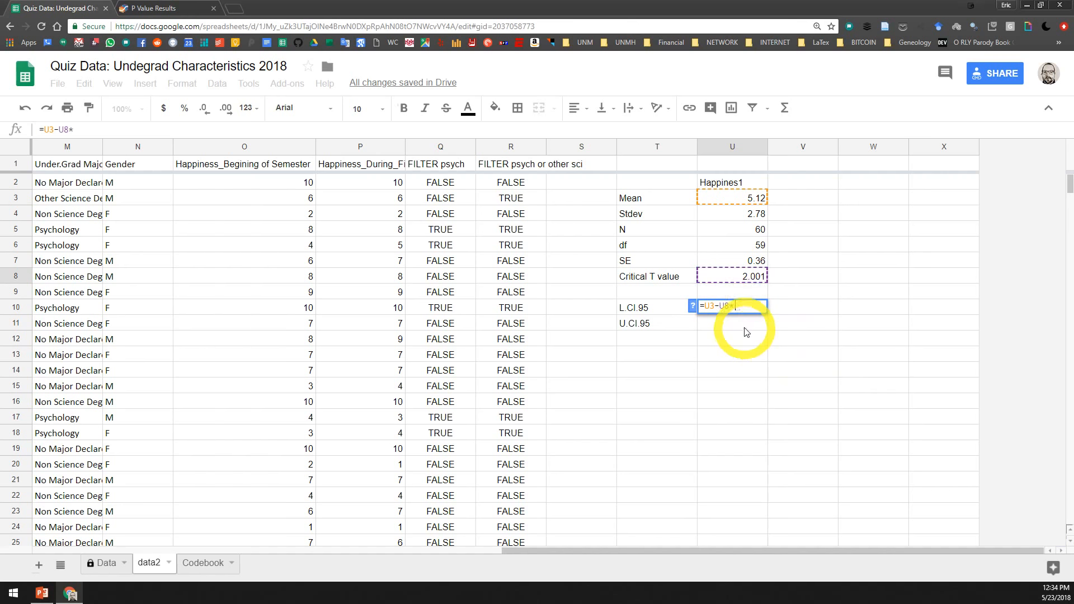
click(737, 261)
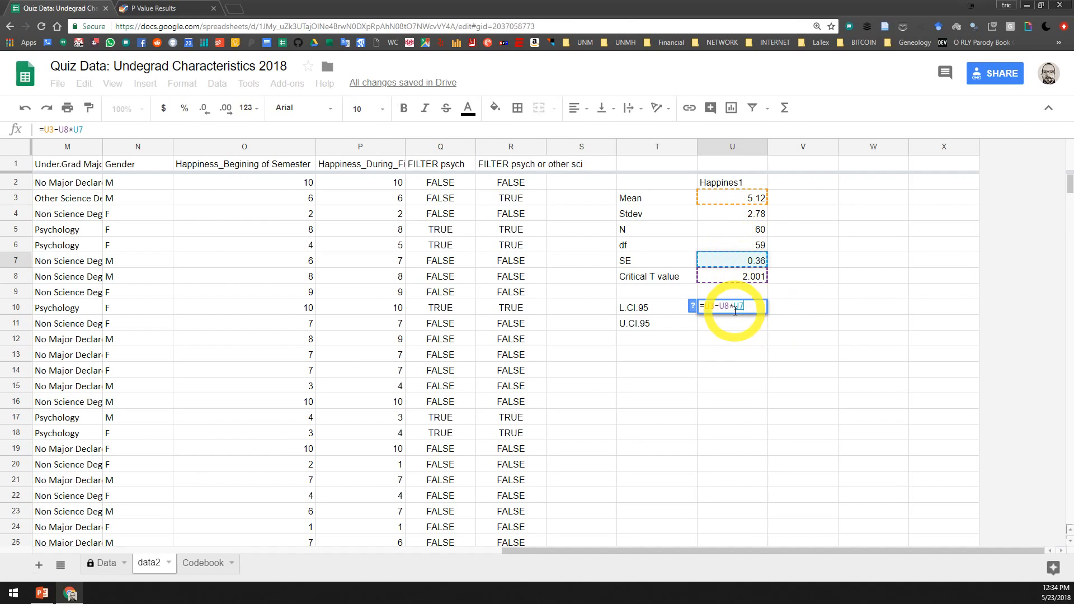
key(Return)
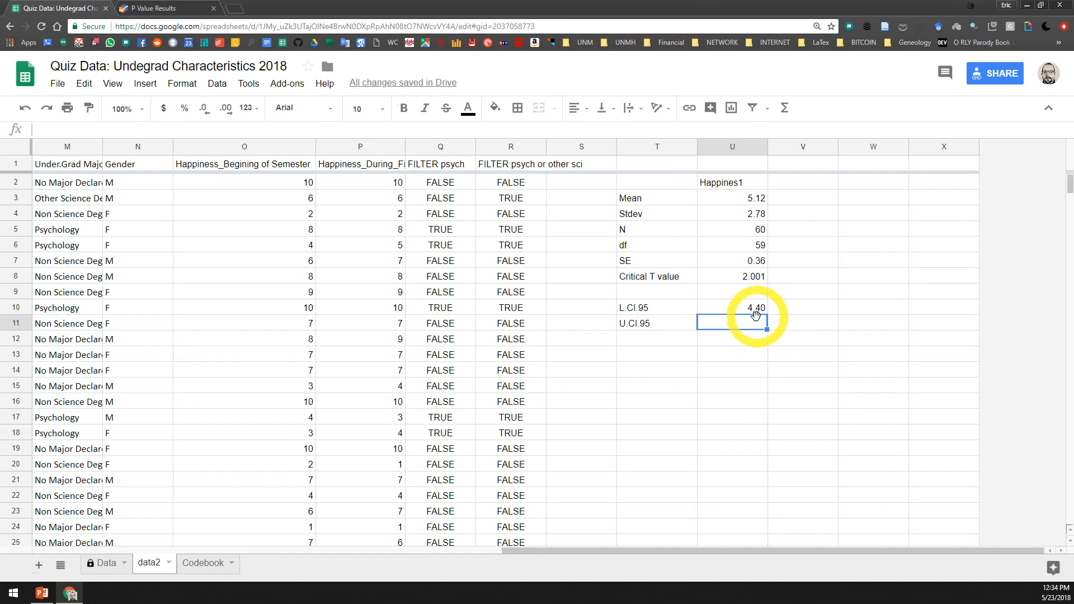
Calculate the upper 95% confidence limit in cell U11 with the formula =U3+U8*U7
text(=)
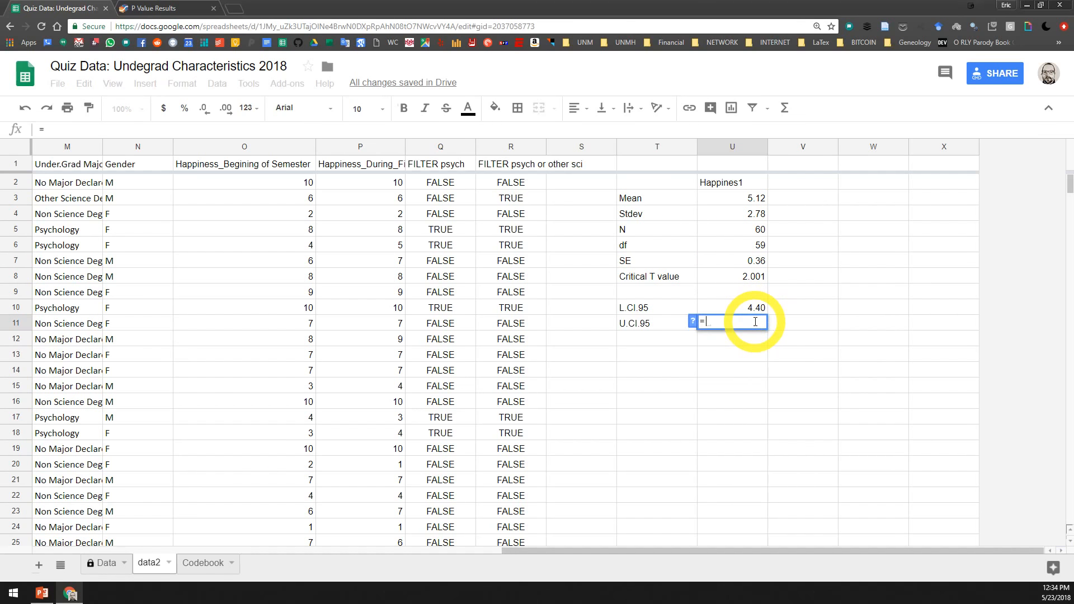
click(760, 197)
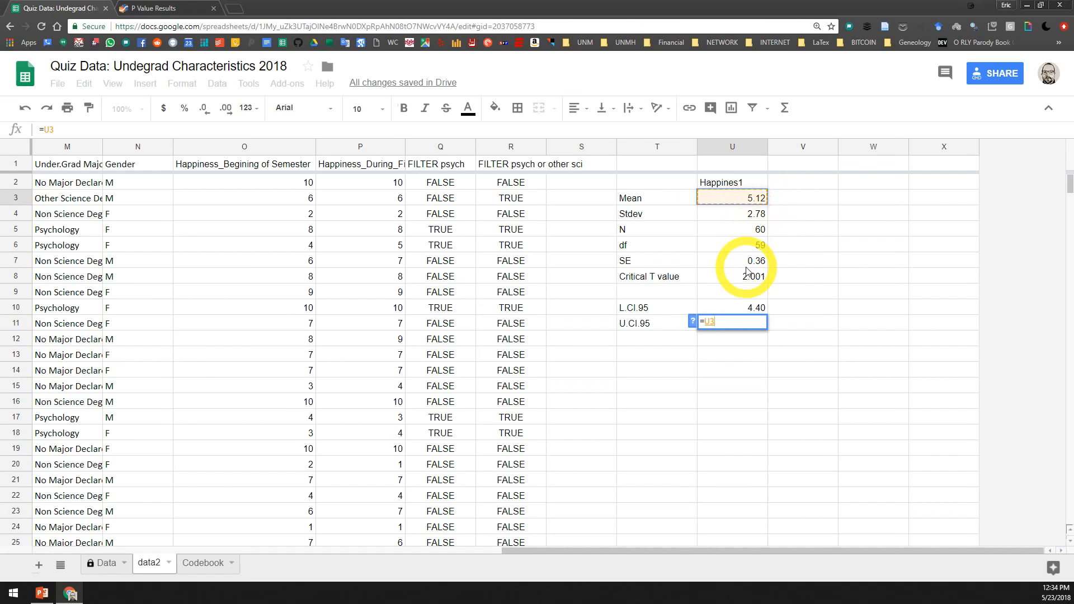
text(+)
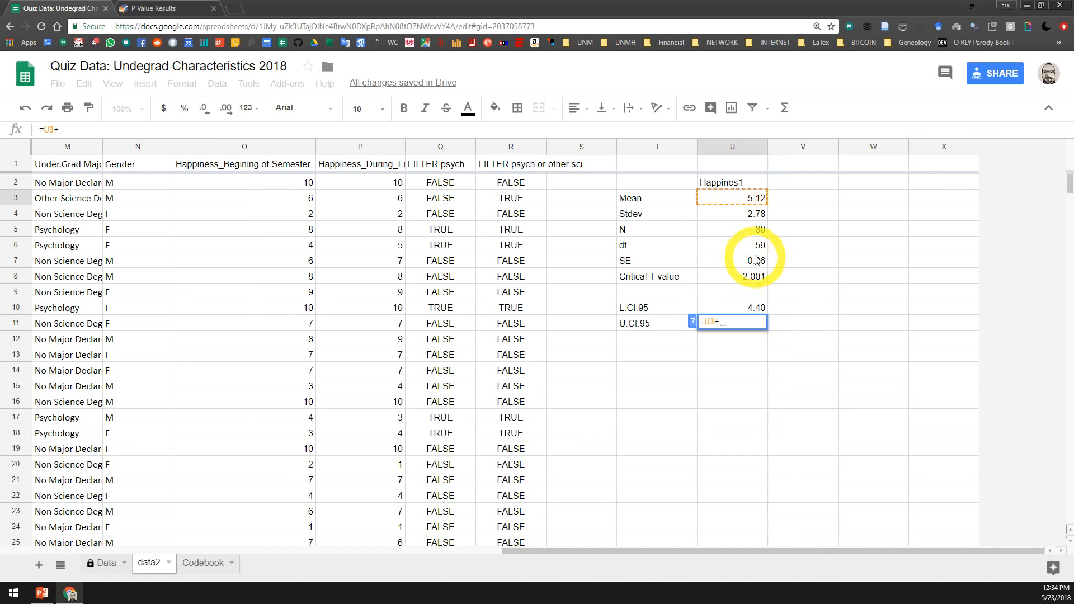
click(751, 274)
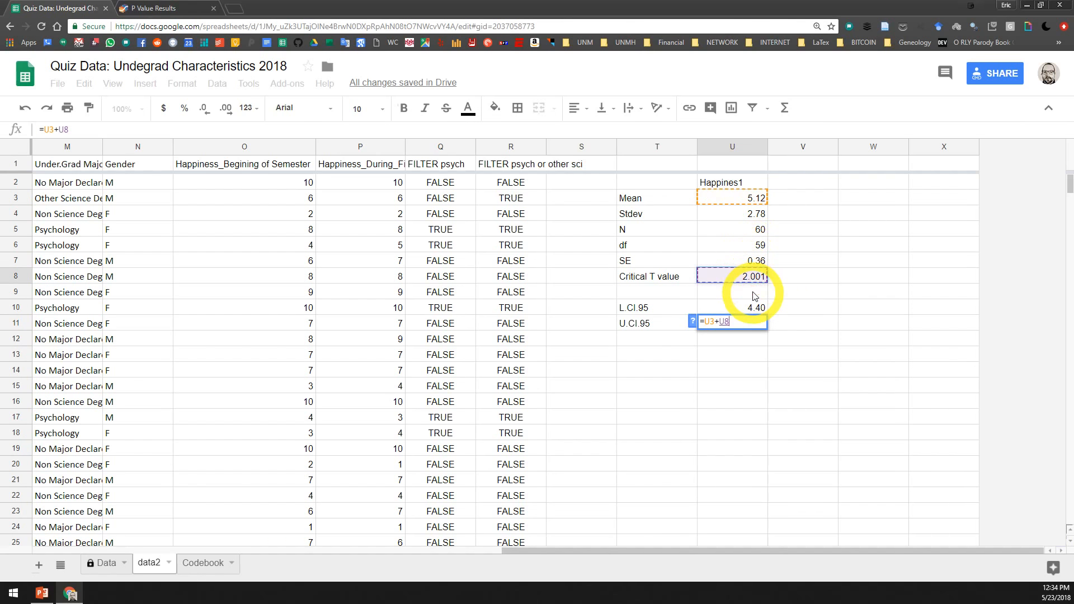
text(*)
click(750, 261)
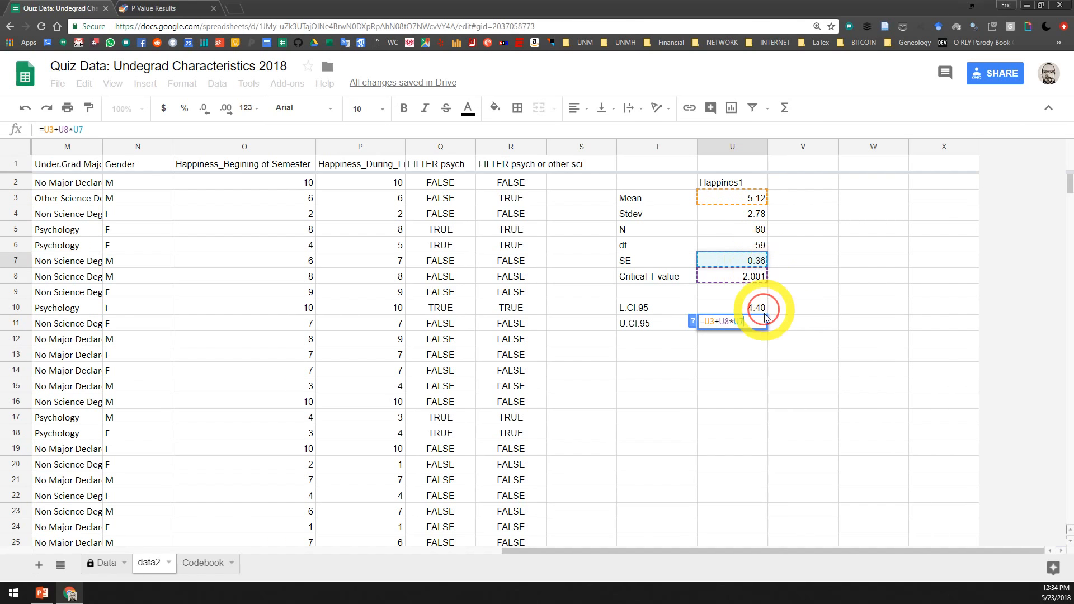
key(Return)
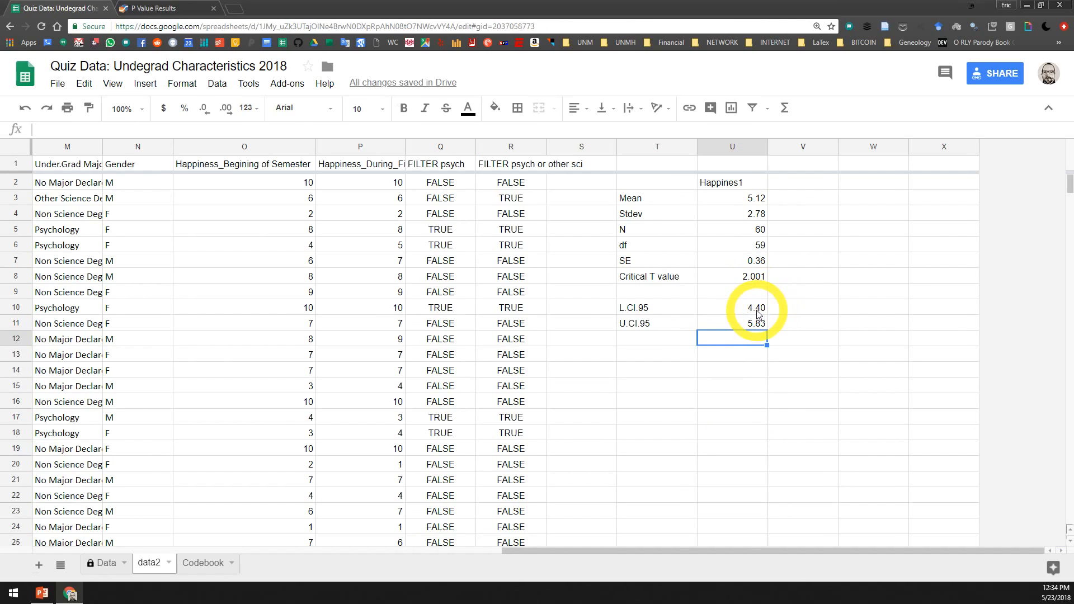
drag(753, 308, 763, 328)
click(742, 387)
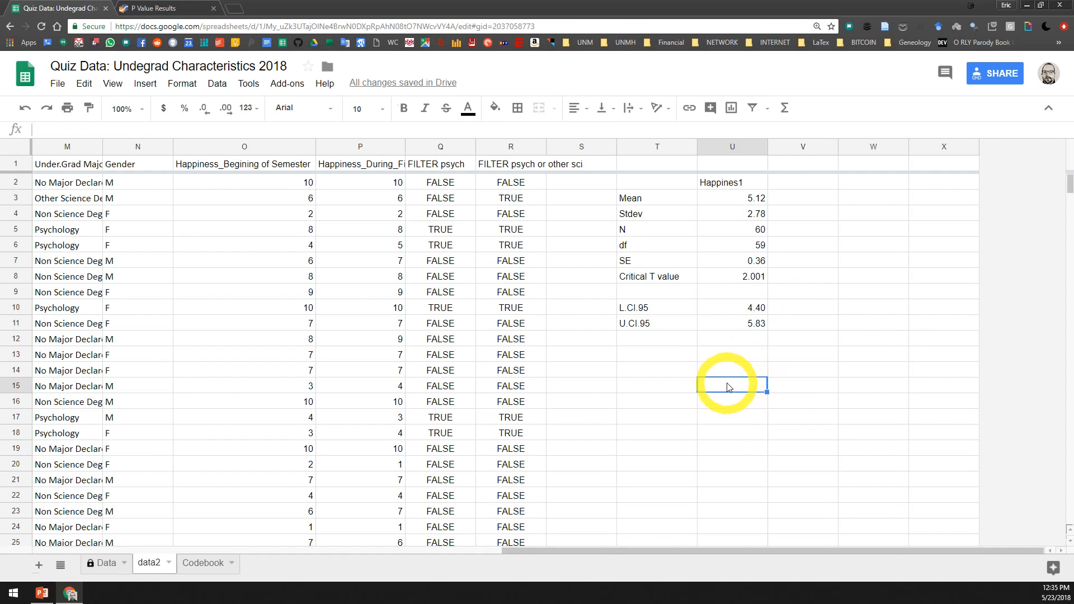
click(741, 185)
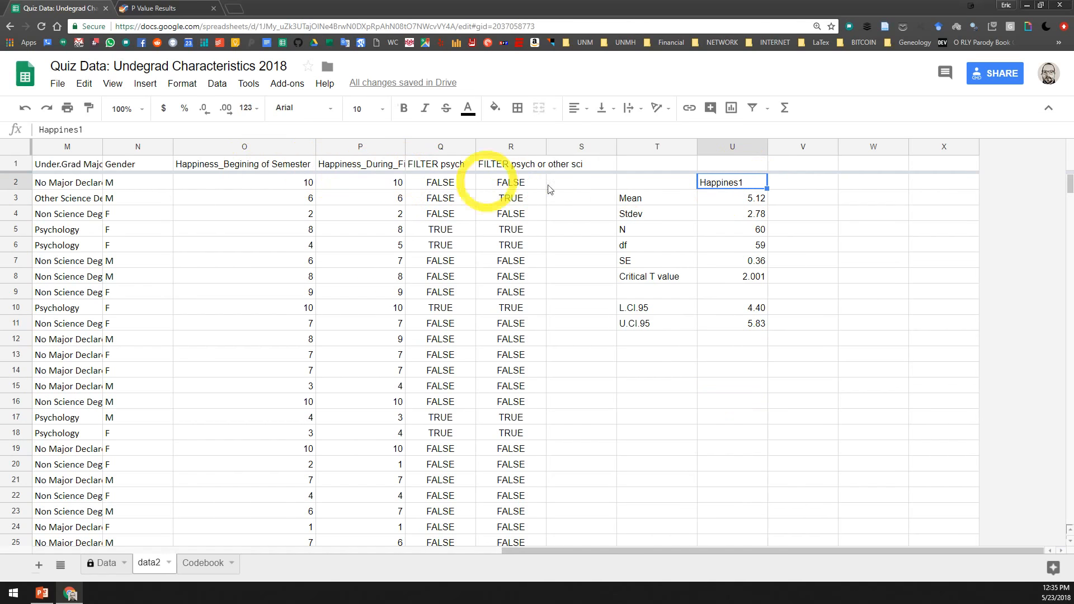
click(750, 371)
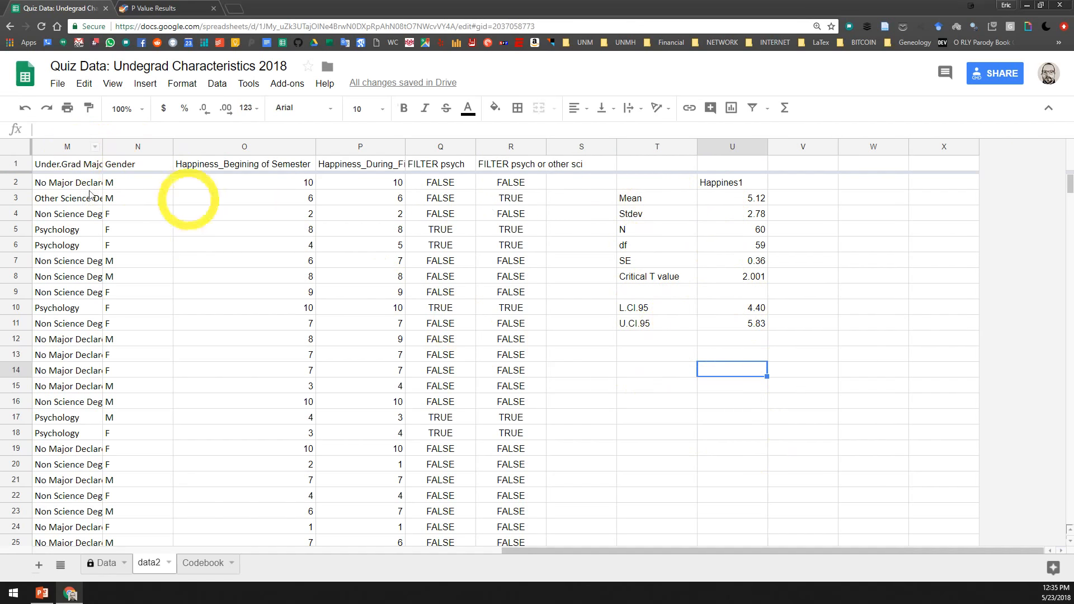
Try sorting the data2 sheet A → Z by the Under.Grad Major column and check where the summary table's rows land
click(56, 147)
right_click(56, 148)
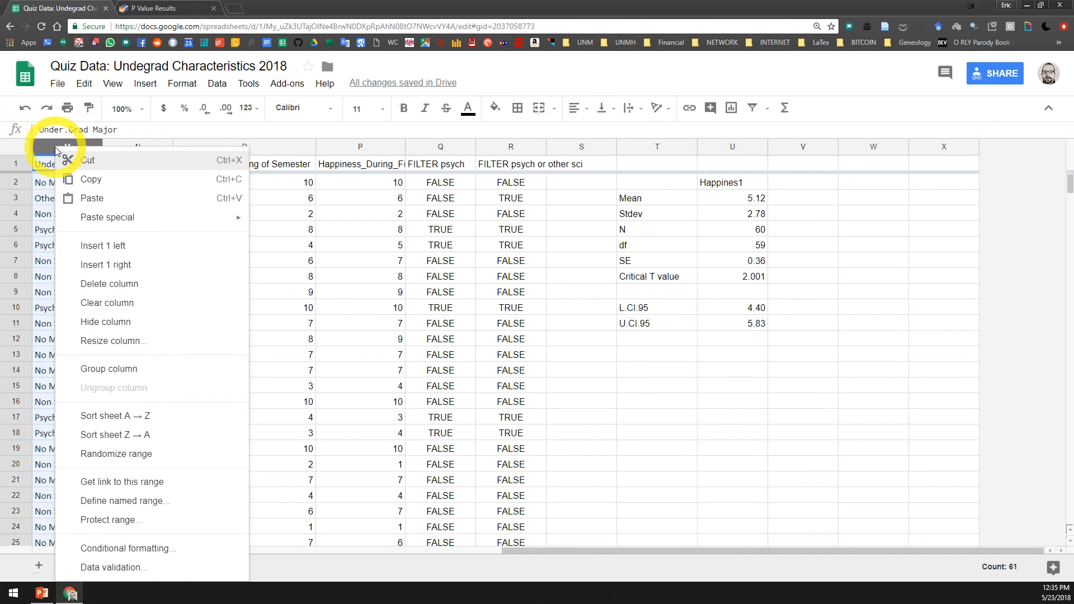
click(117, 423)
scroll(503, 433, down, 4)
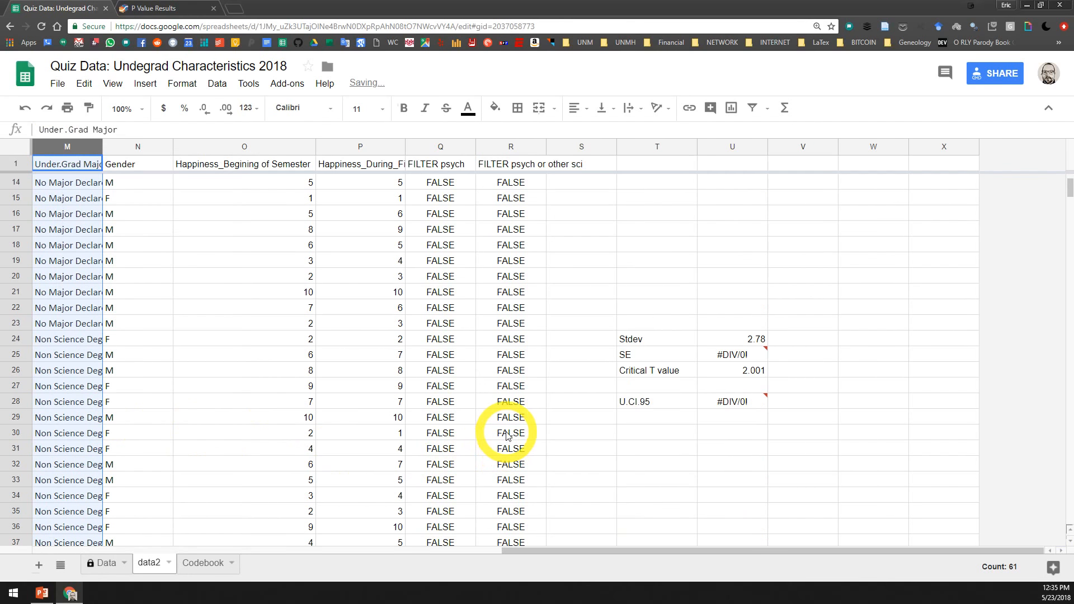
scroll(695, 355, down, 7)
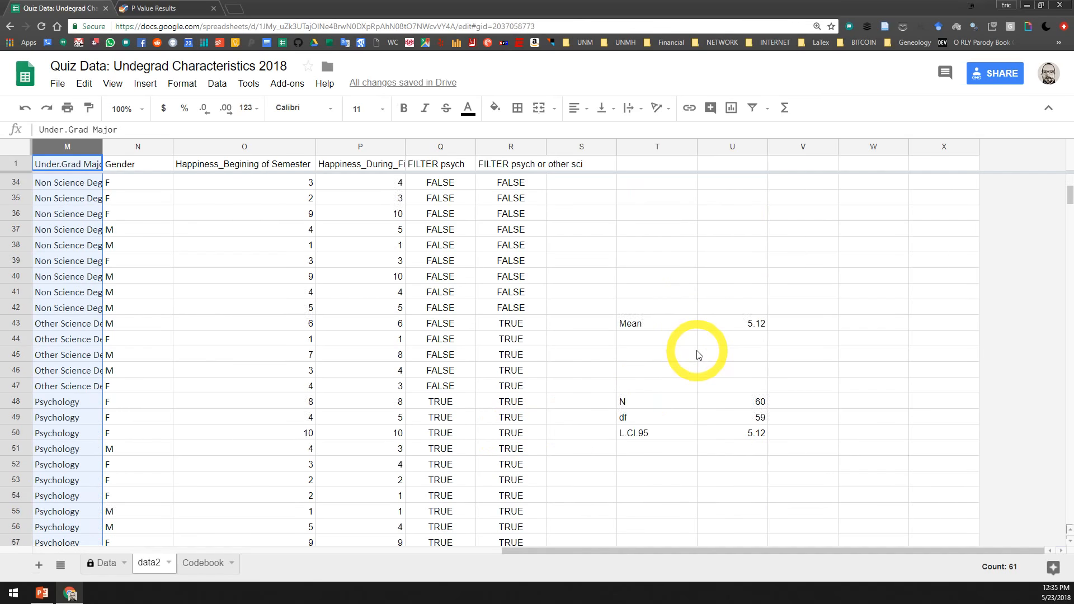
scroll(698, 358, down, 3)
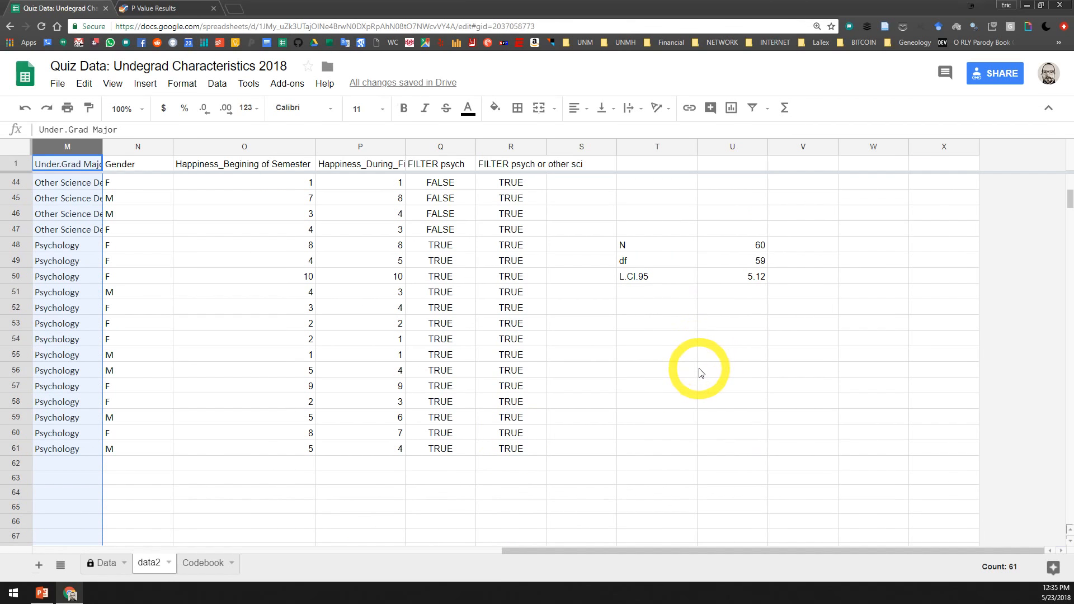
scroll(699, 372, up, 14)
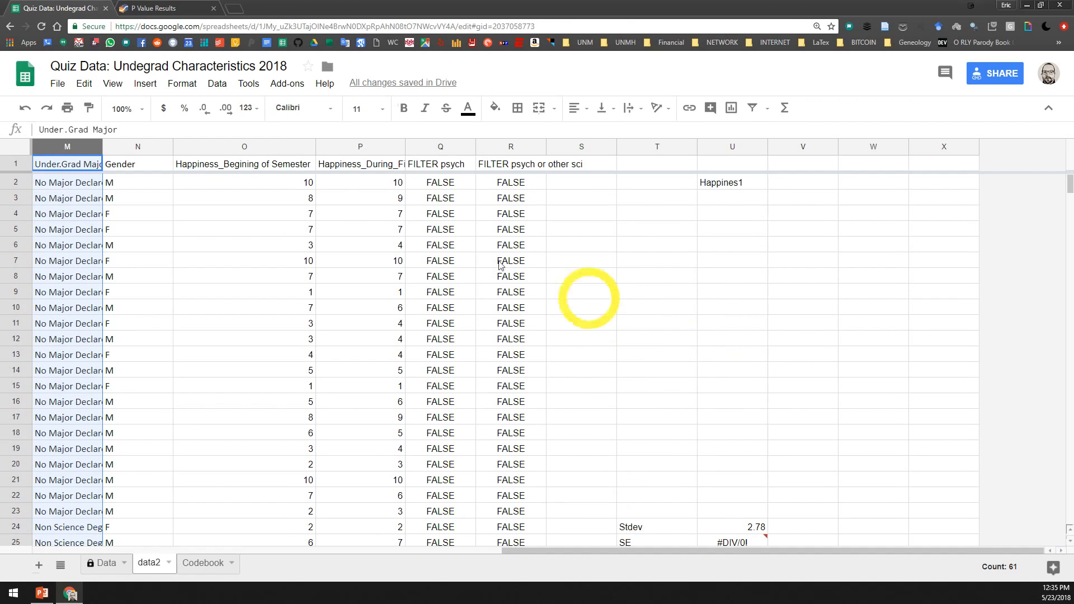
Undo the A → Z sort of the sheet
click(95, 147)
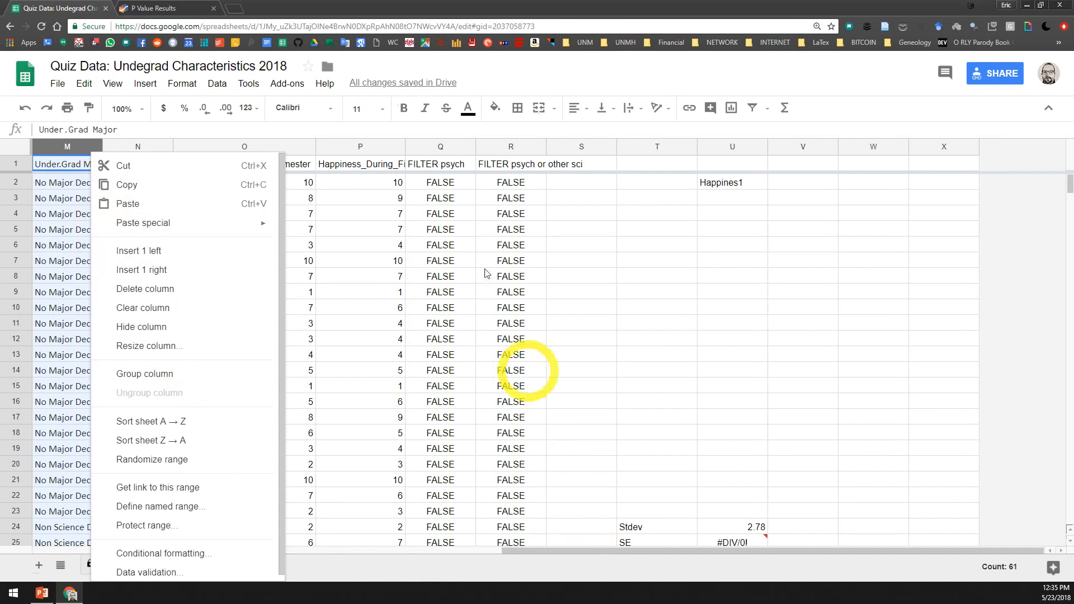
click(703, 213)
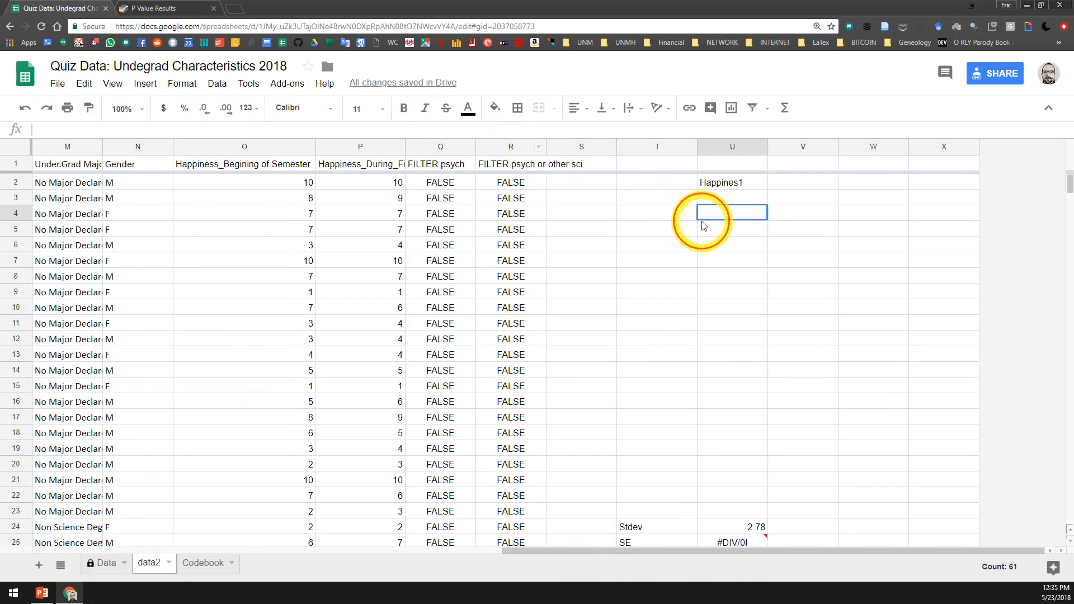
click(23, 110)
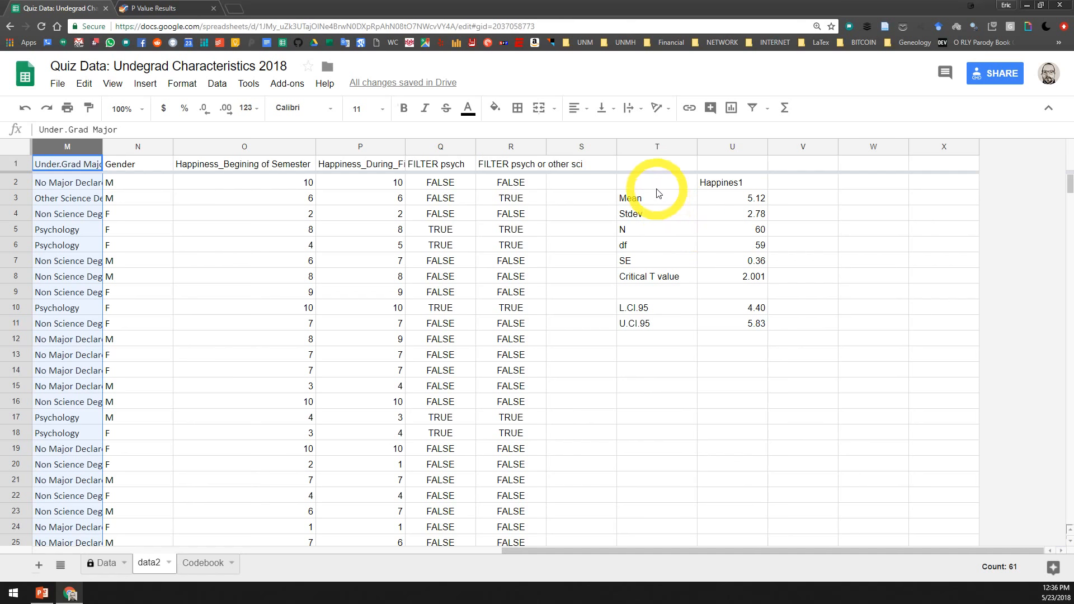
Switch to PowerPoint to review the slide on constructing t-distribution confidence intervals, and return to the Google Sheets data2 sheet
drag(655, 185, 740, 328)
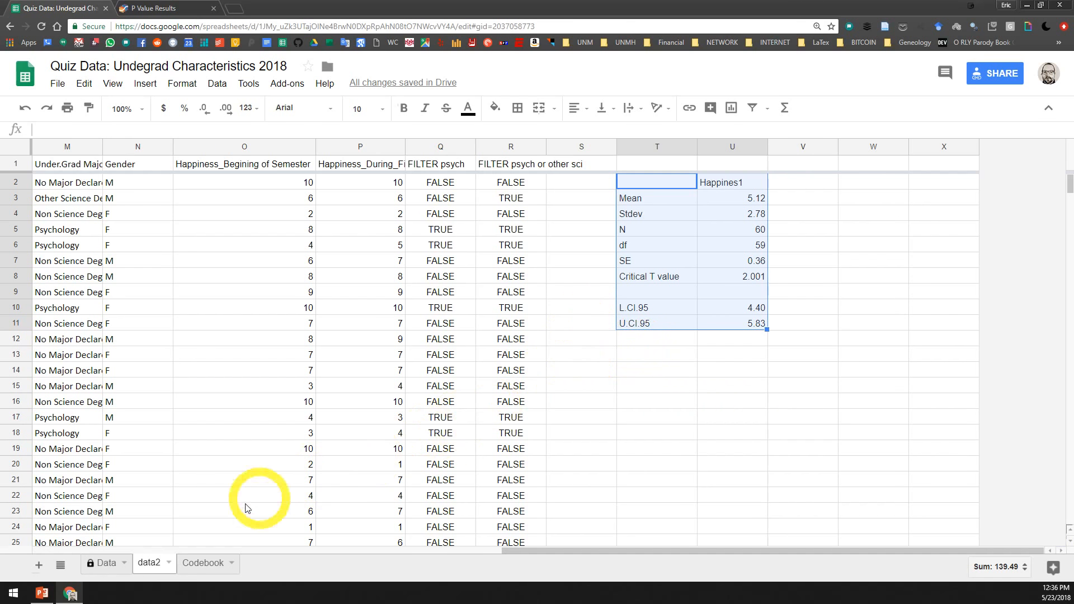
click(42, 592)
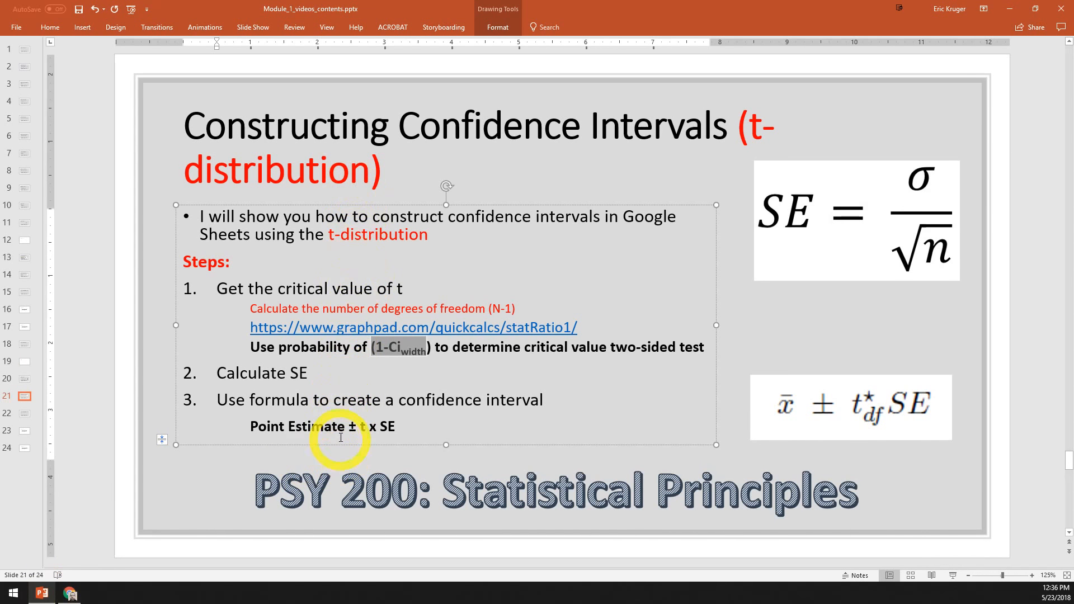
click(69, 593)
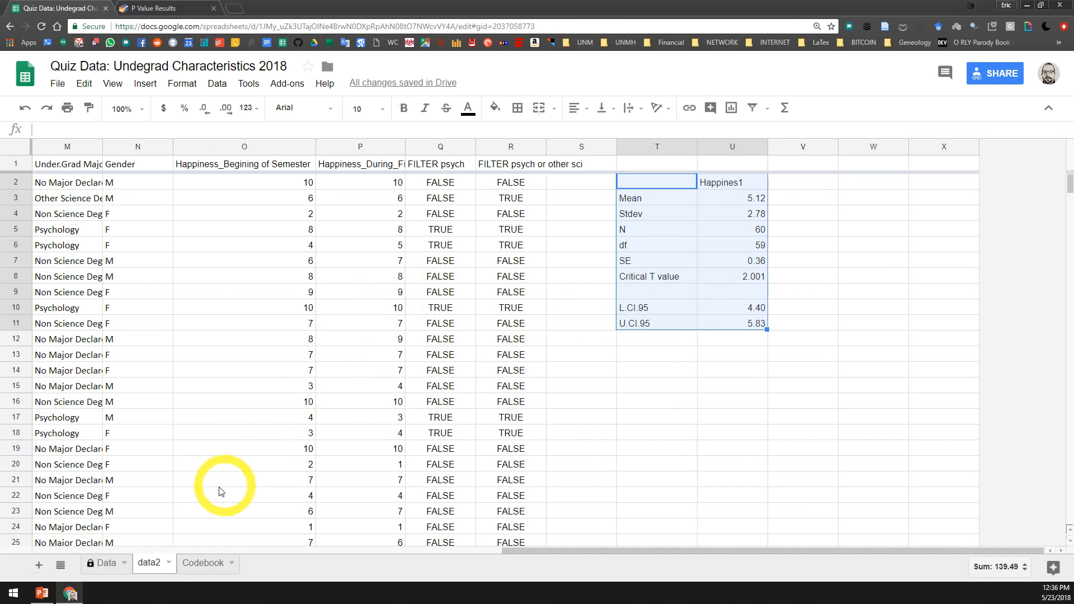
click(74, 147)
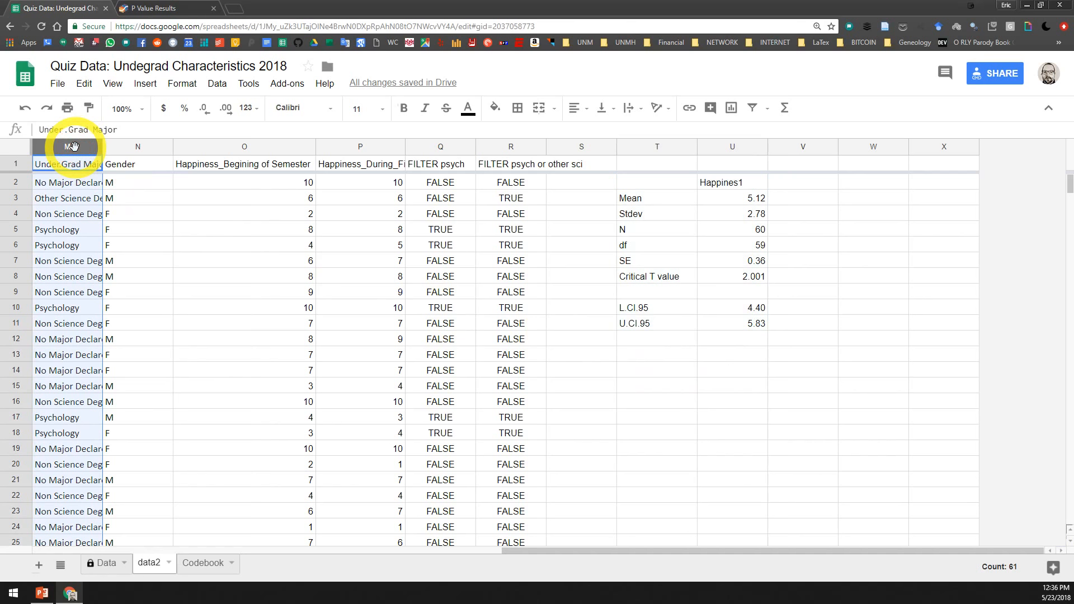
right_click(74, 146)
click(728, 230)
drag(649, 183, 736, 321)
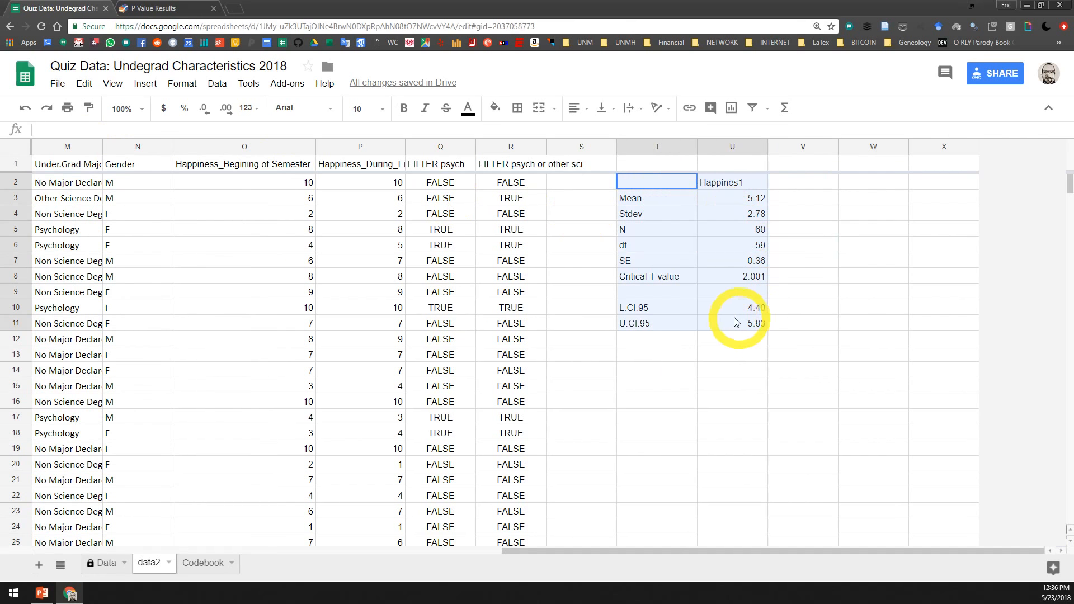
click(730, 307)
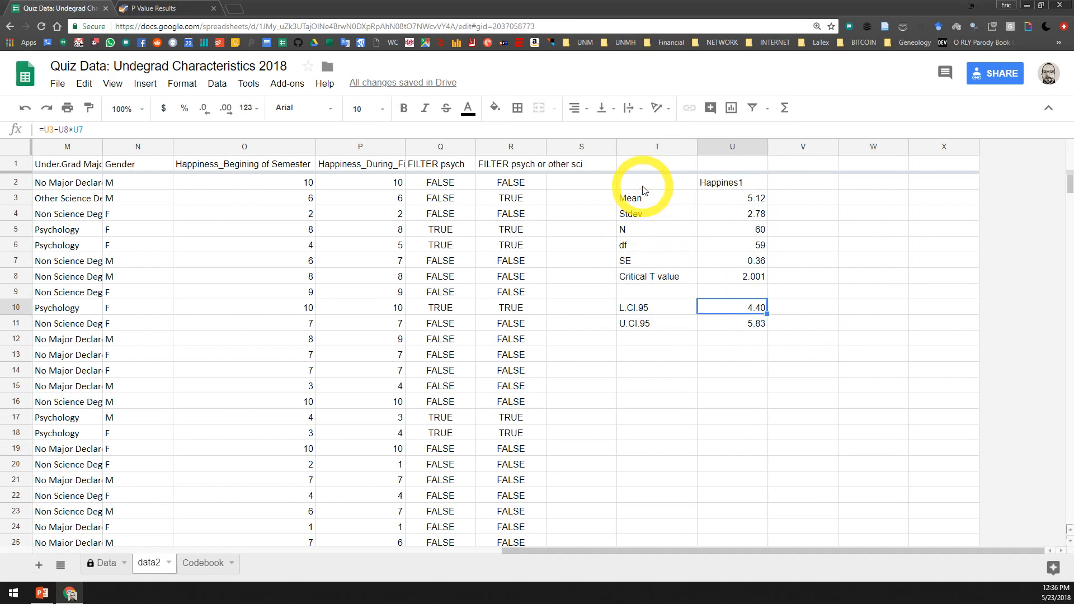
Copy the whole summary statistics table in T2:U11, including labels and values
drag(643, 188, 661, 325)
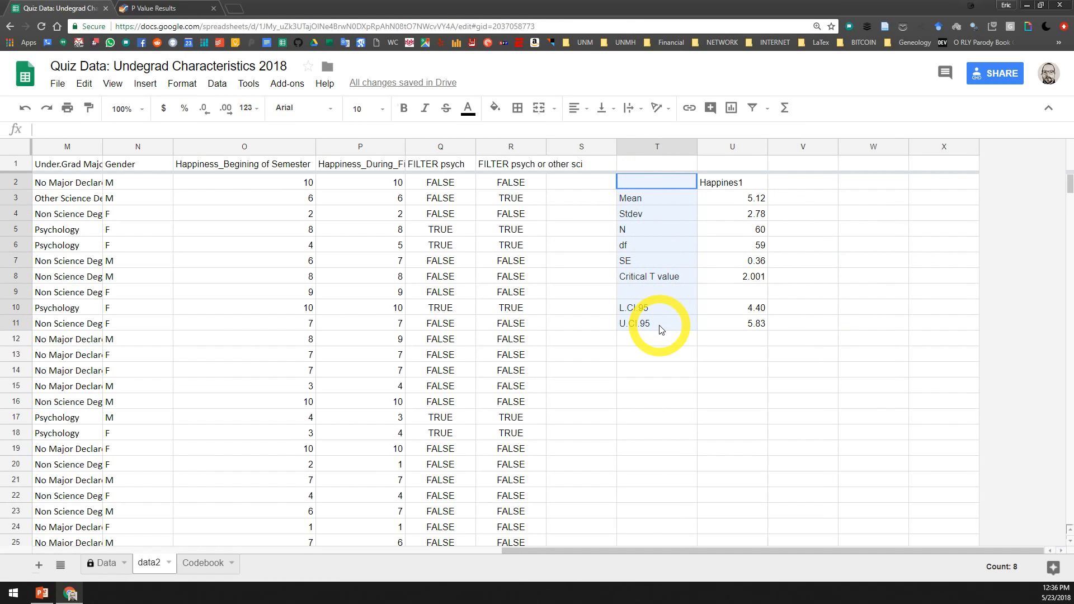
key(ctrl+c)
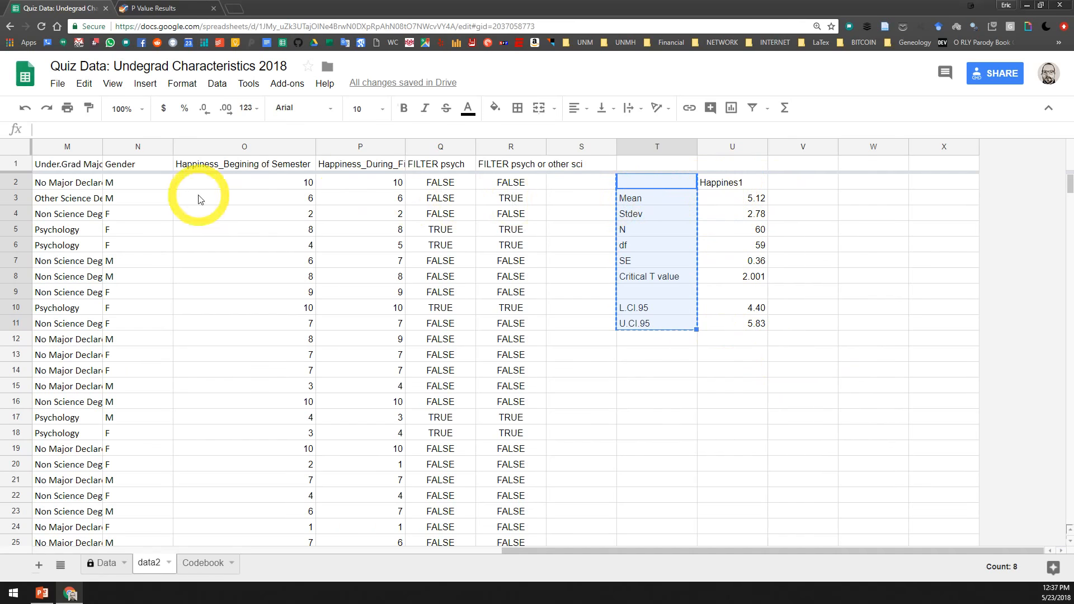
click(649, 186)
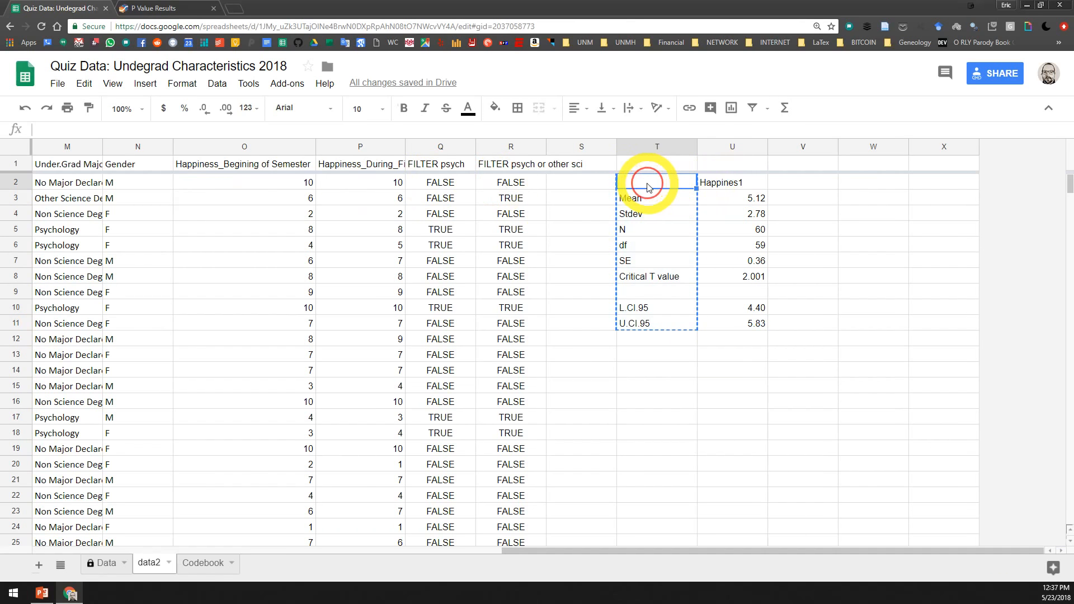
drag(649, 186, 747, 324)
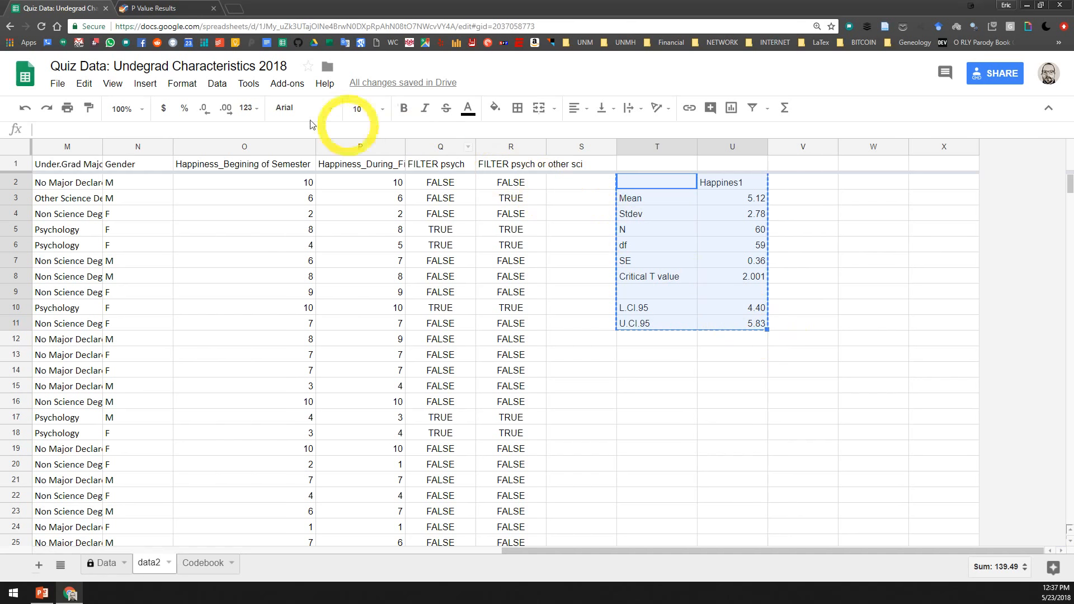
Delete the contents of the summary statistics table in T2:U11
click(94, 147)
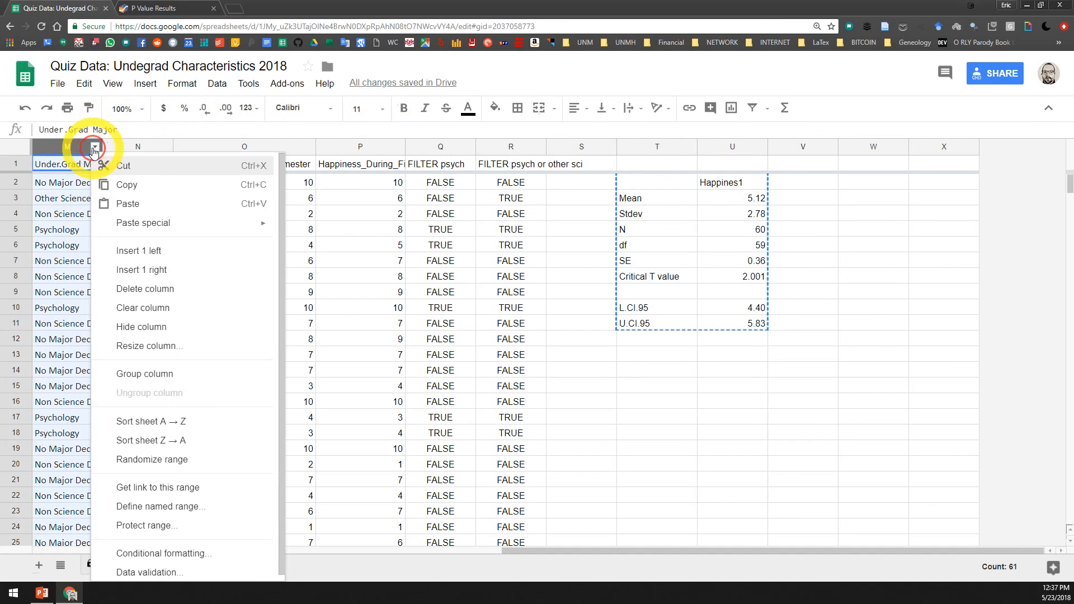
click(664, 211)
drag(663, 184, 753, 312)
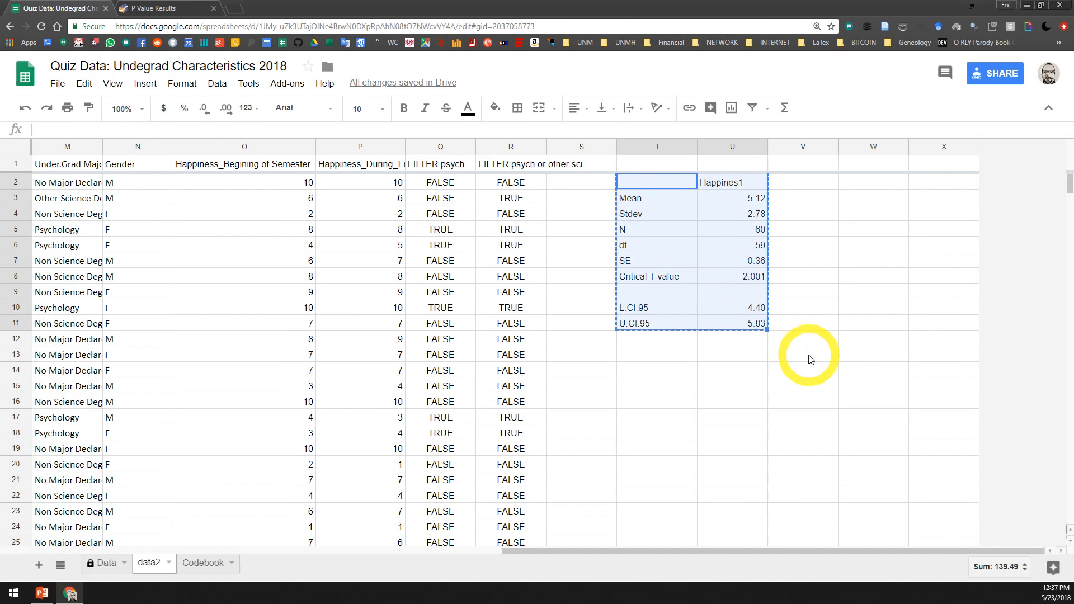
key(Delete)
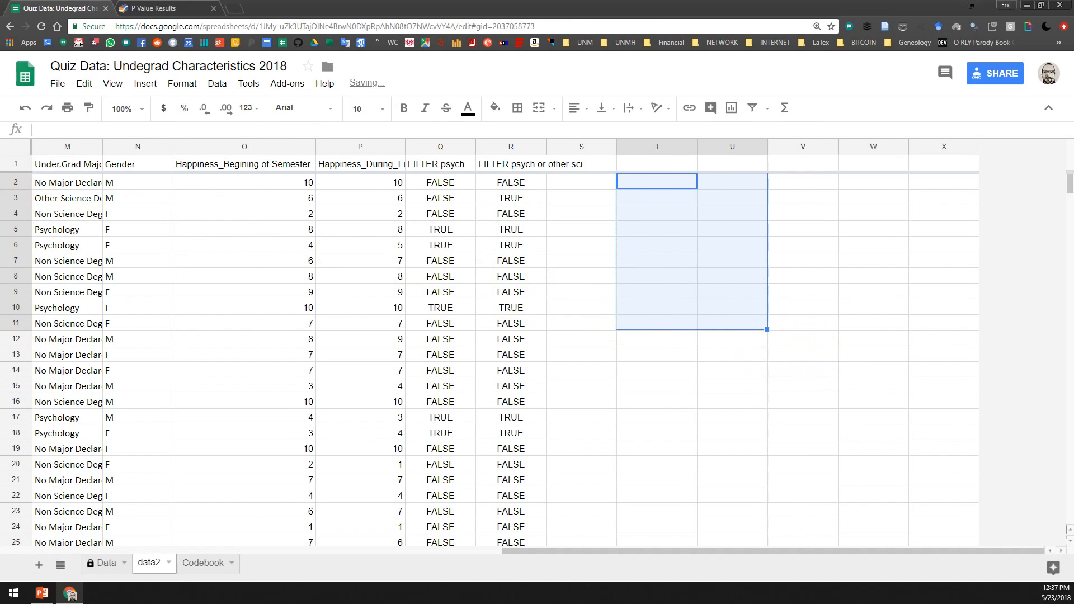
Sort the sheet A → Z by the Under.Grad Major column and select empty cell T49 beside the Psychology rows
click(94, 146)
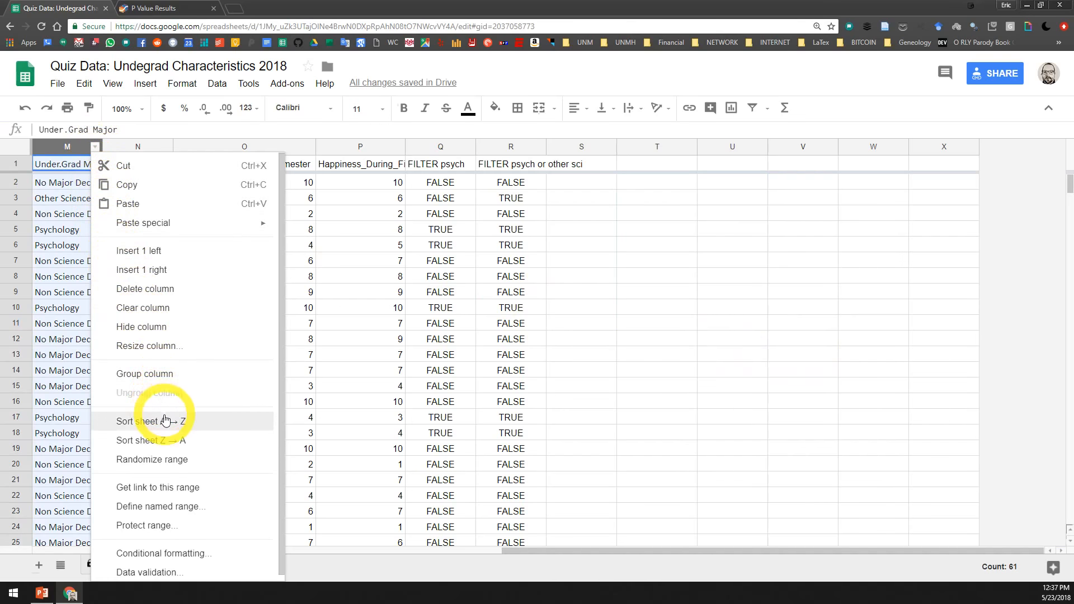
click(149, 421)
scroll(112, 196, down, 13)
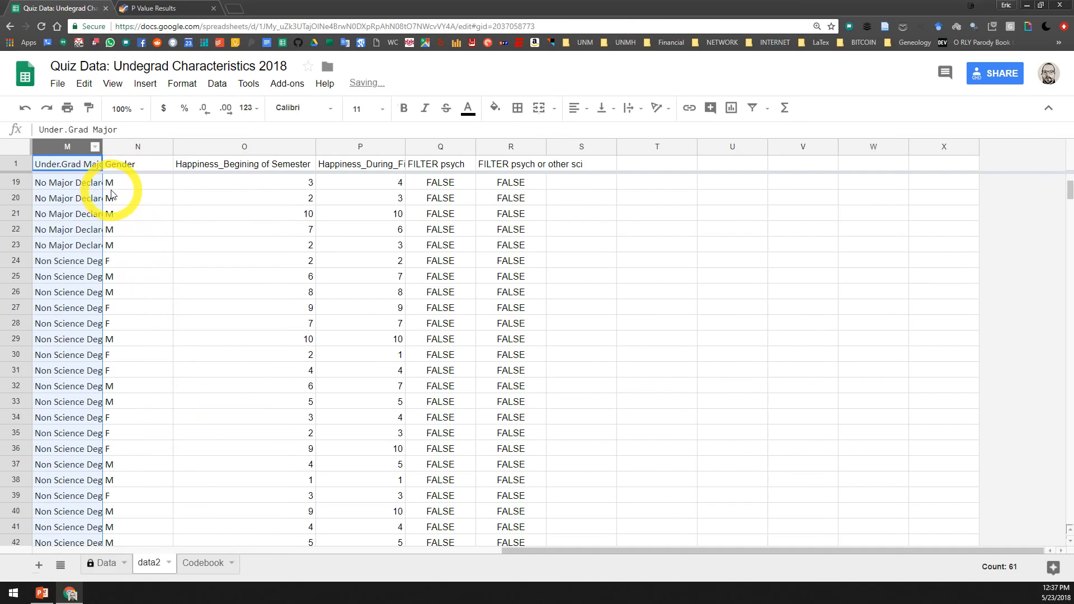
scroll(112, 196, up, 1)
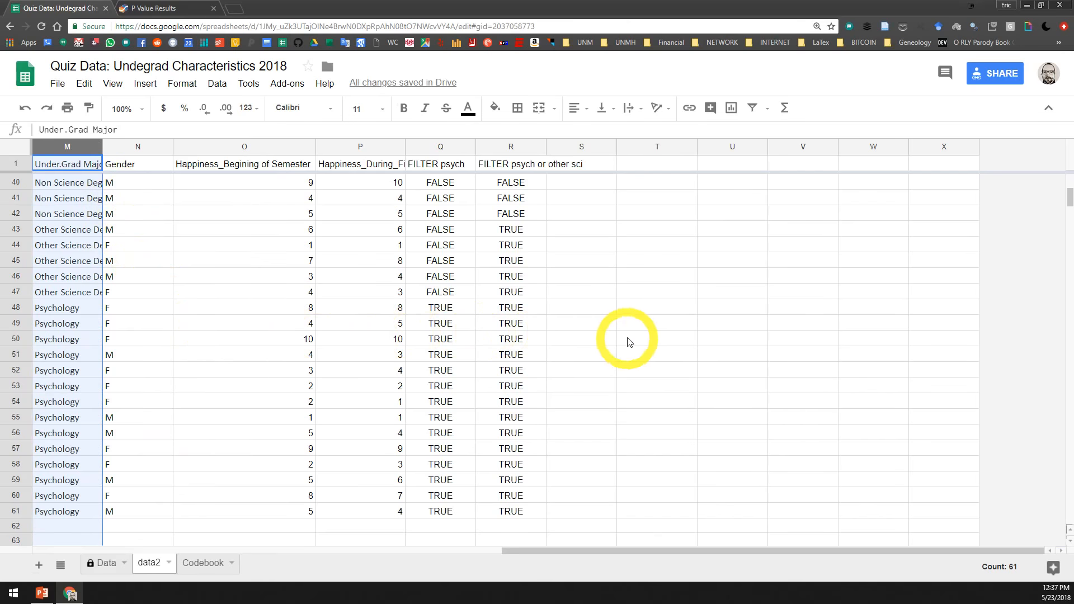
click(92, 339)
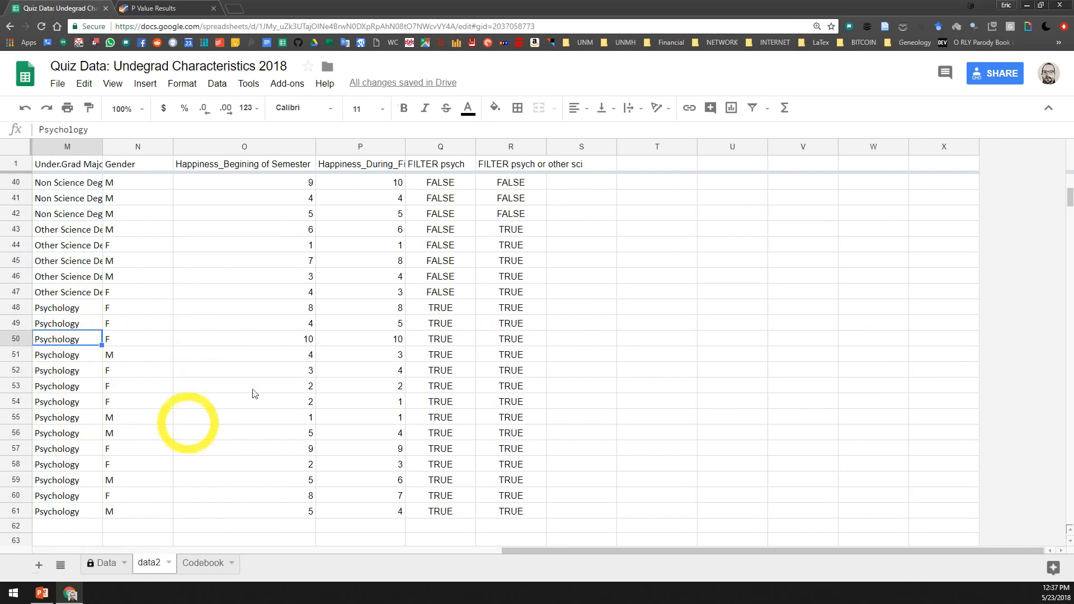
click(665, 325)
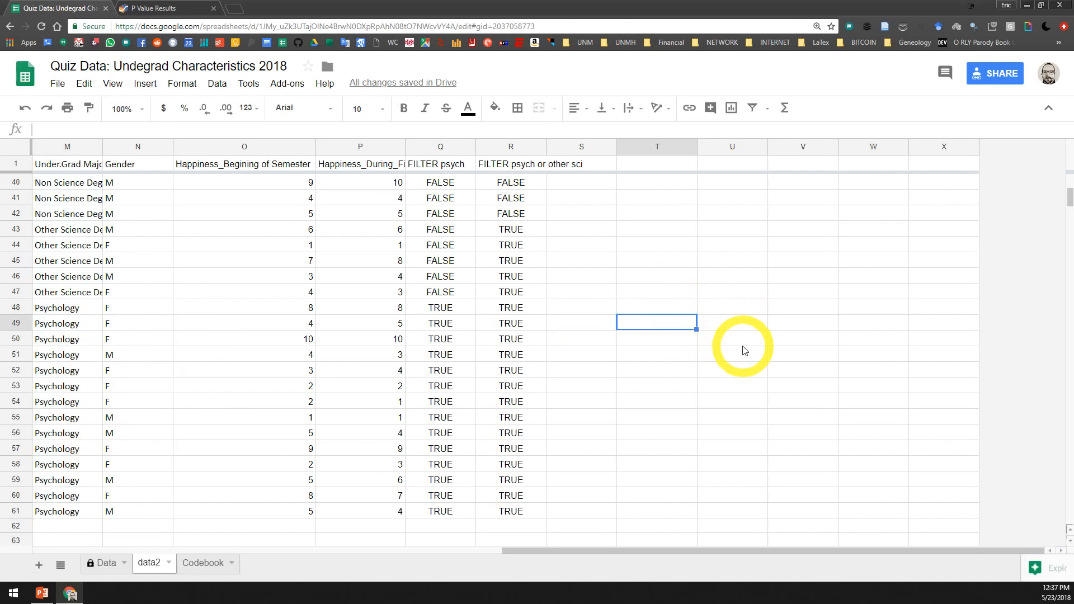
Paste the copied summary table at T48 and clear its Mean, Stdev, N and Critical T value cells in column U
click(678, 309)
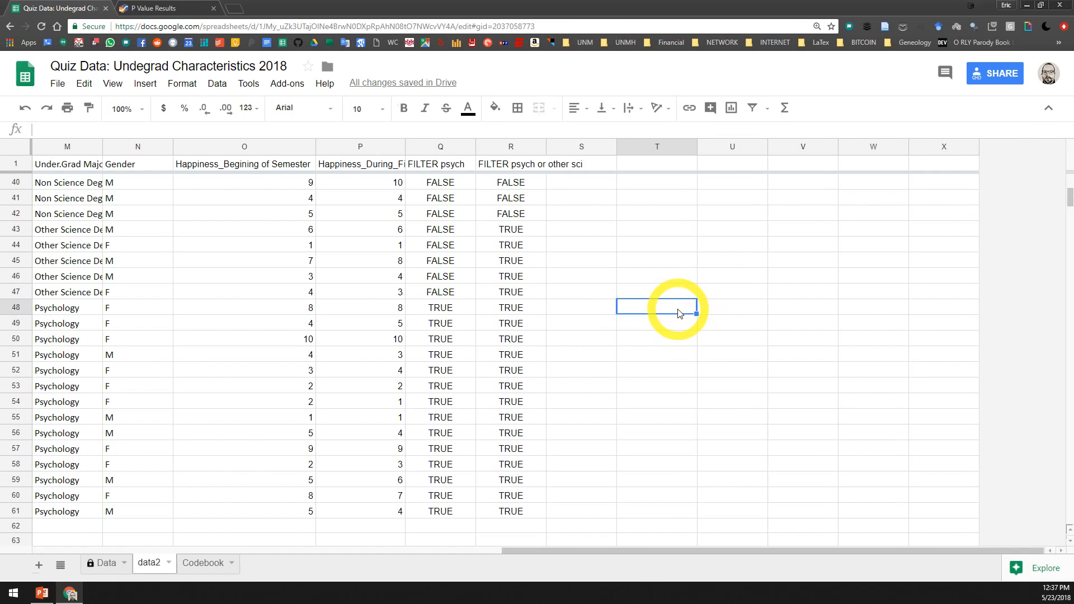
text(Happines1 Mean	5.12 Stdev	2.78 N	60 df	59 SE	0.36 Critical T value	2.001 	 L.CI.95	4.40 U.CI.95	5.83)
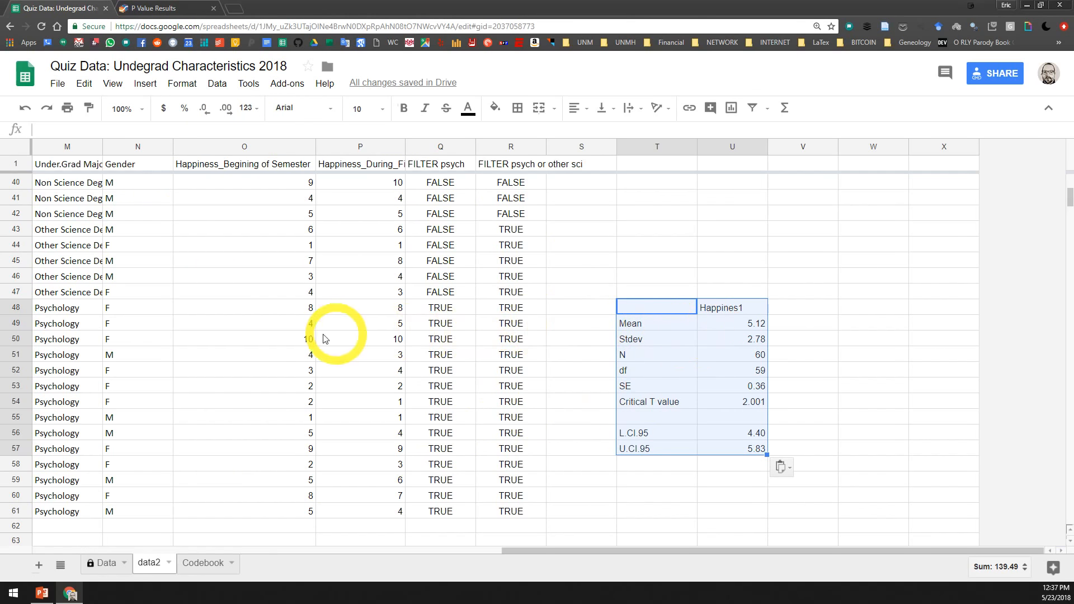
click(736, 323)
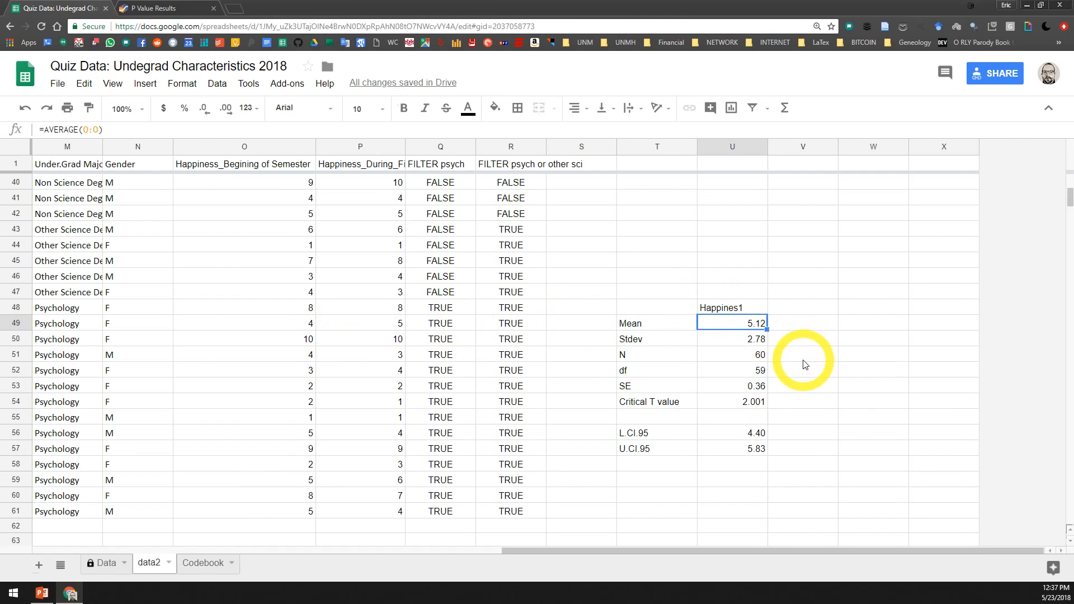
key(Delete)
key(Down)
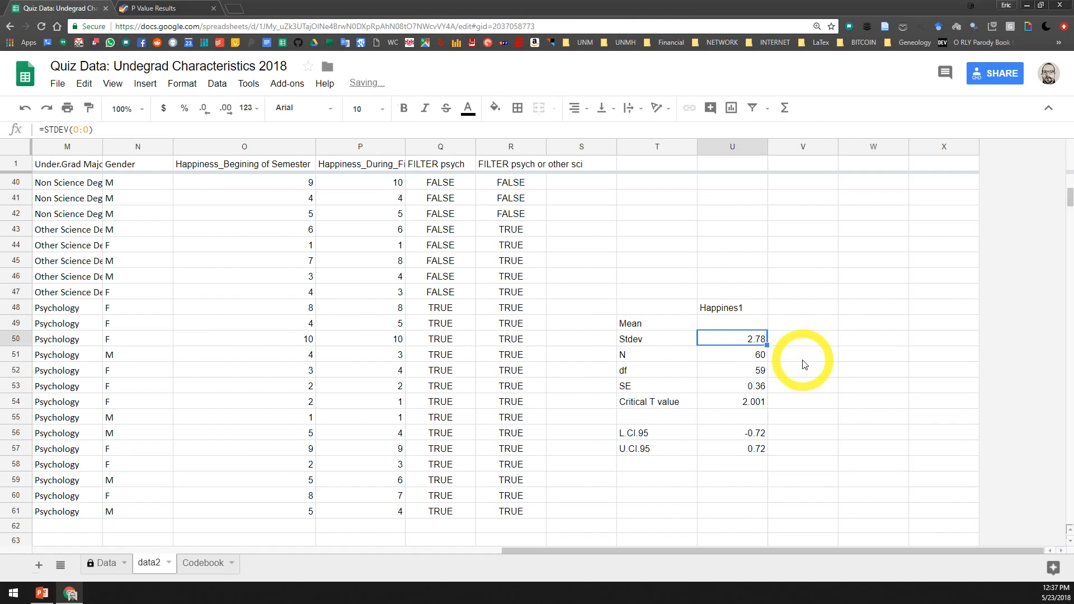
key(Down)
key(Delete)
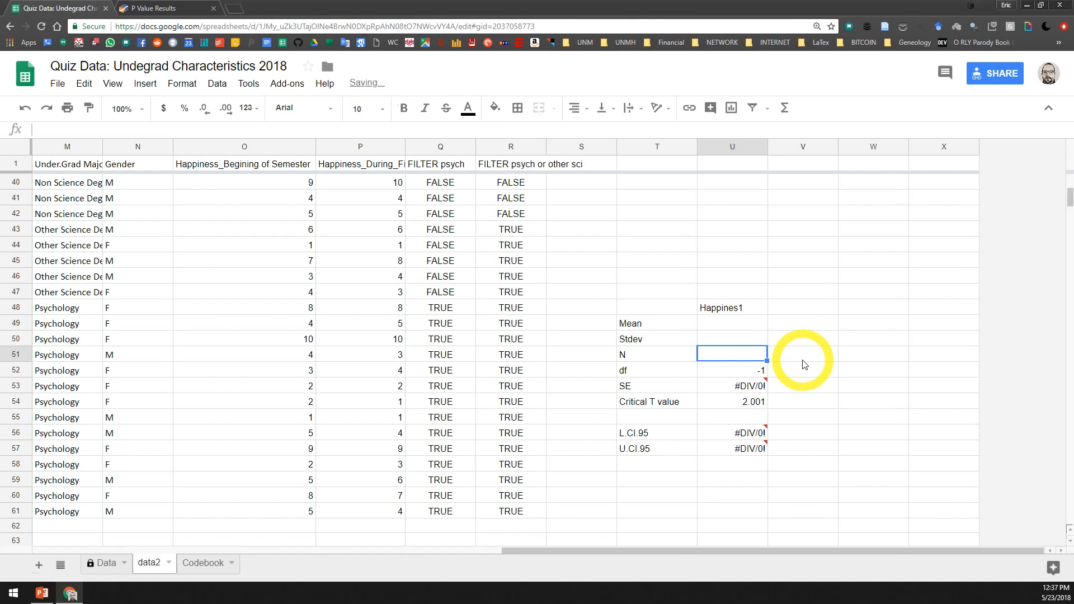
key(Down)
key(Down)
key(Down)
key(Delete)
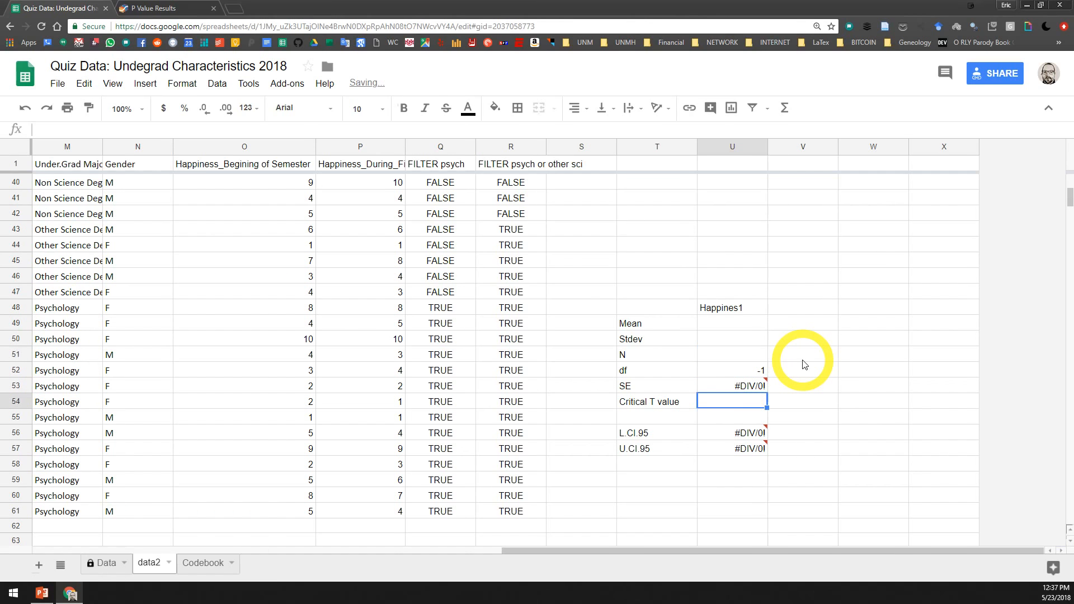
Calculate the Psychology group's mean in U49 with =AVERAGE(O48:O61) and check the range the formula covers
click(744, 324)
text(=AV)
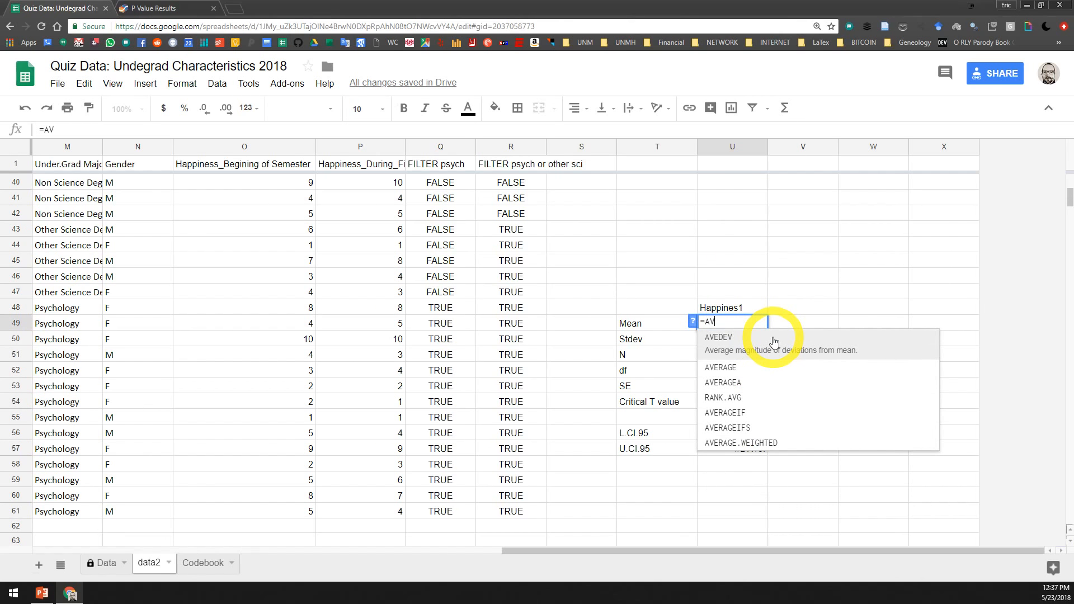
text(ERAGE()
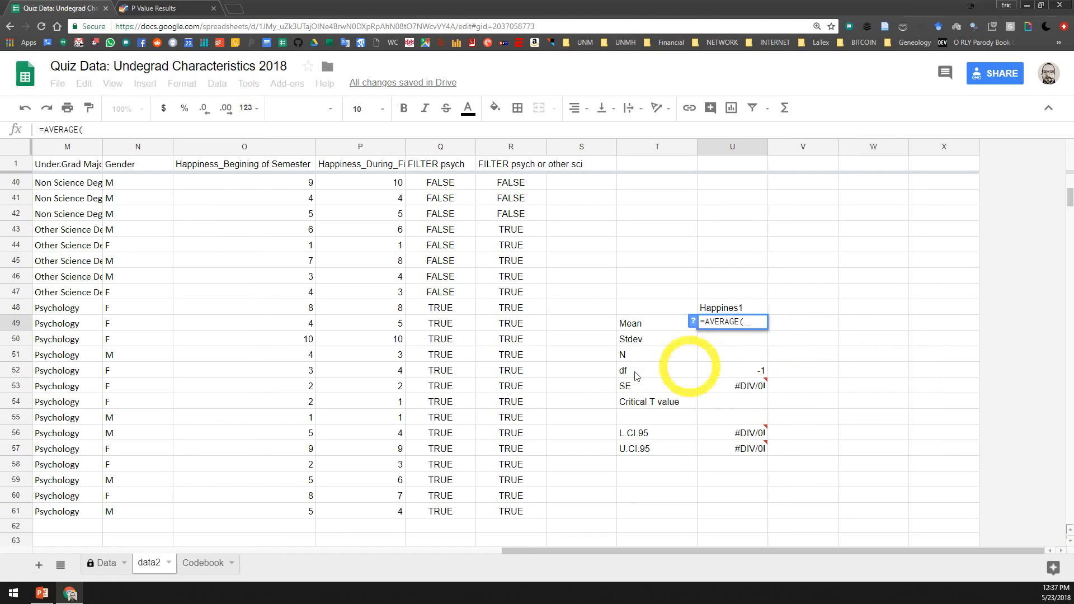
drag(307, 312, 309, 511)
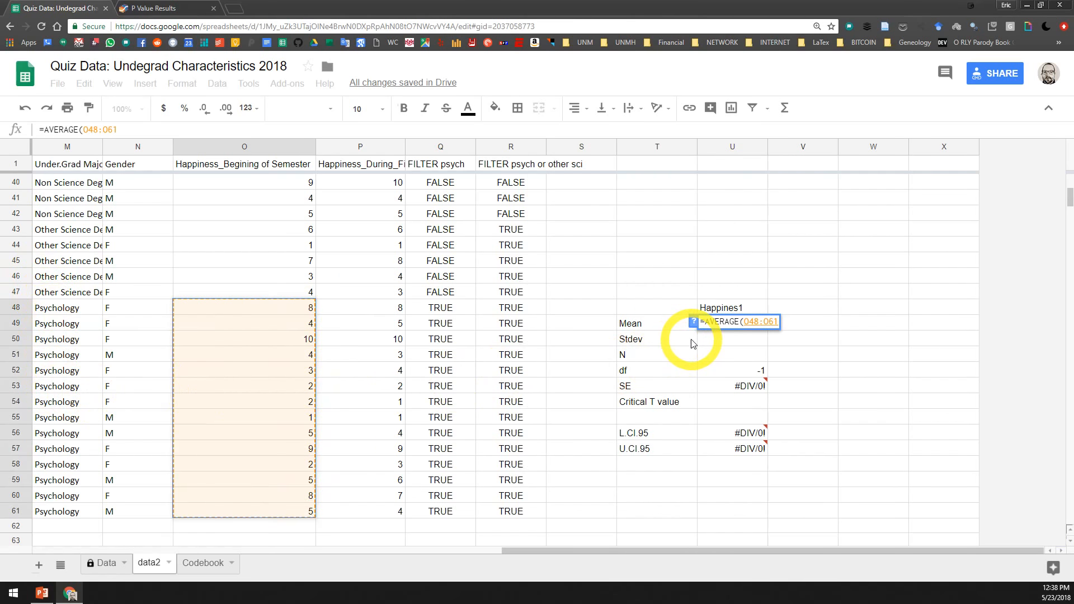
key(Return)
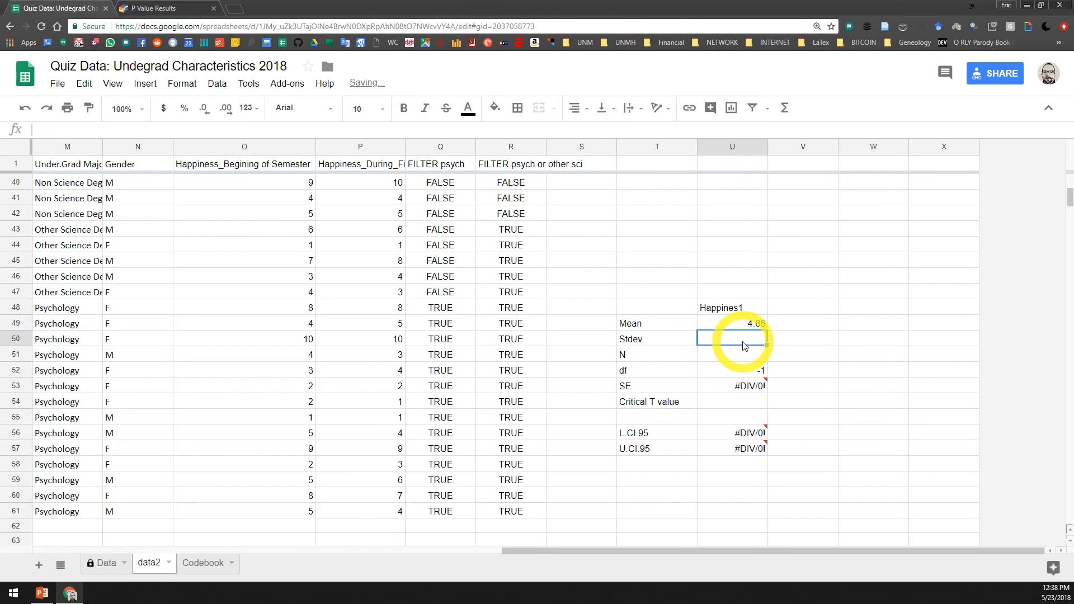
double_click(747, 323)
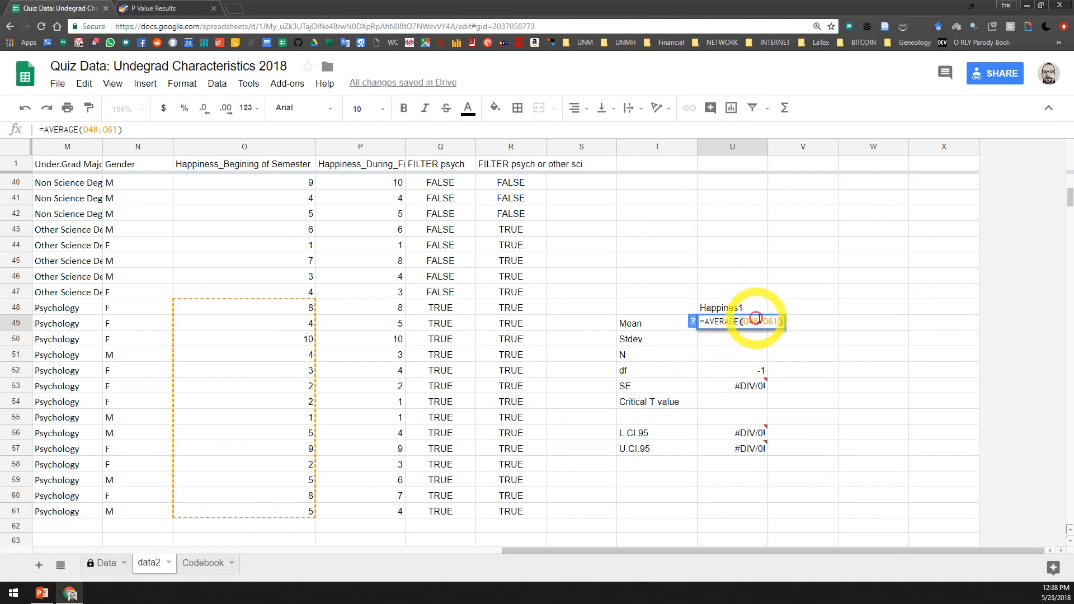
key(Return)
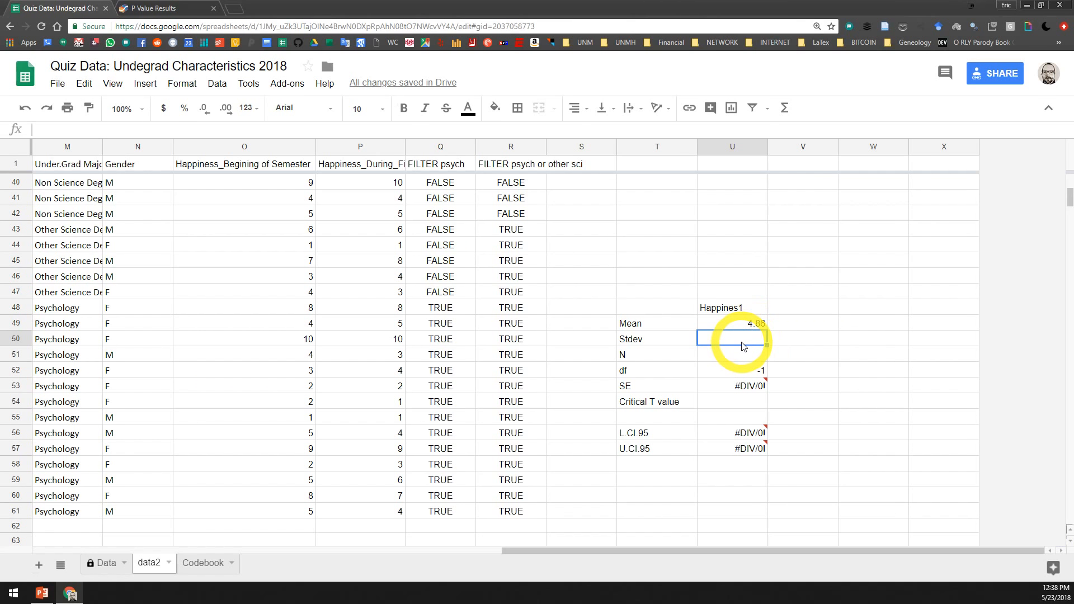
Calculate the Psychology group's standard deviation in U50 with the STDEV function over O48:O61
text(=)
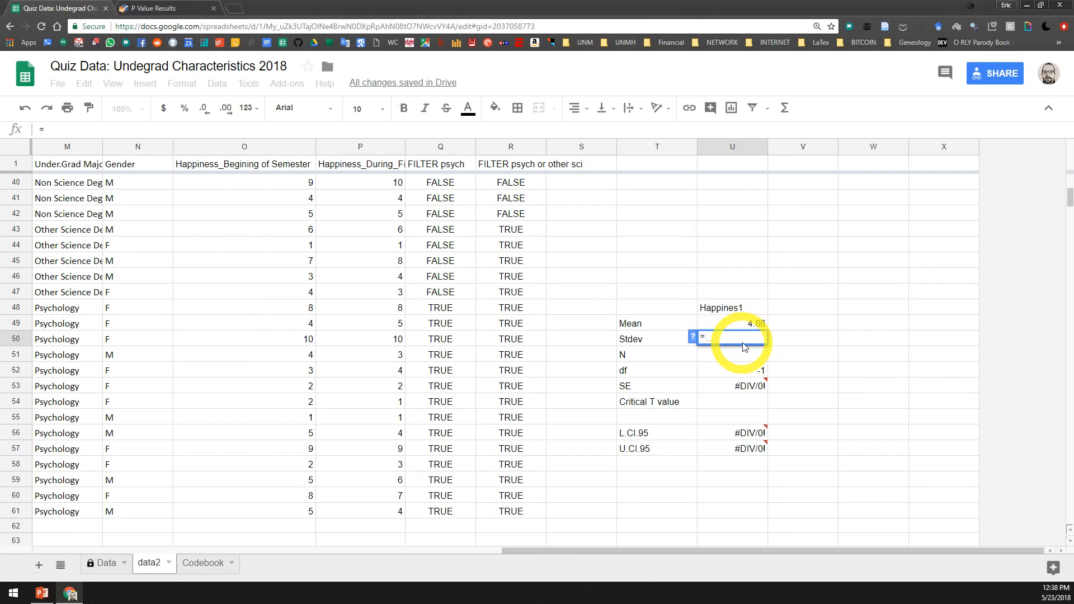
text(stdev)
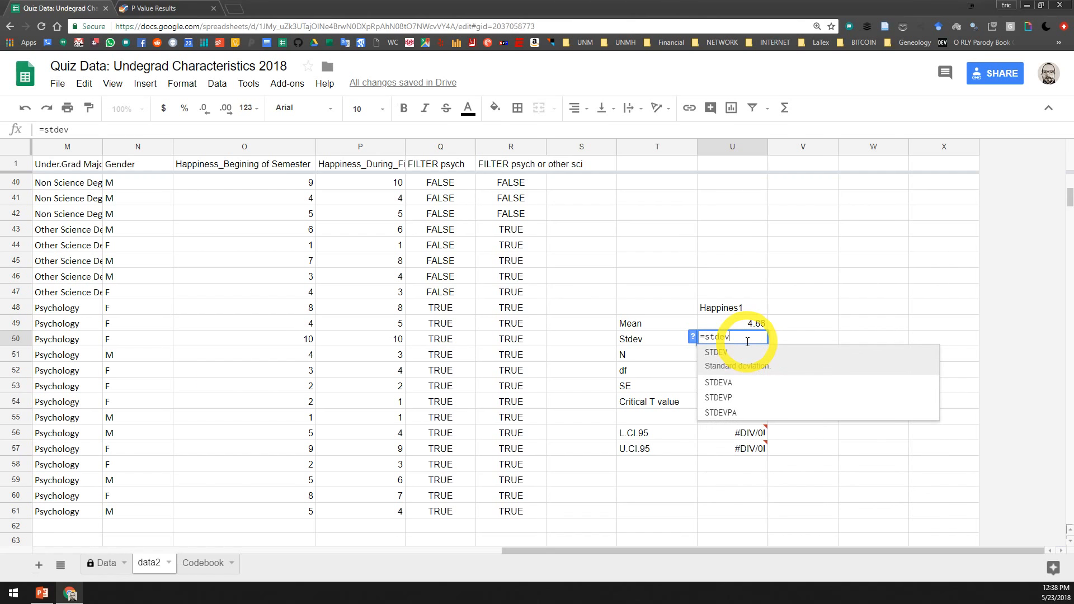
text(()
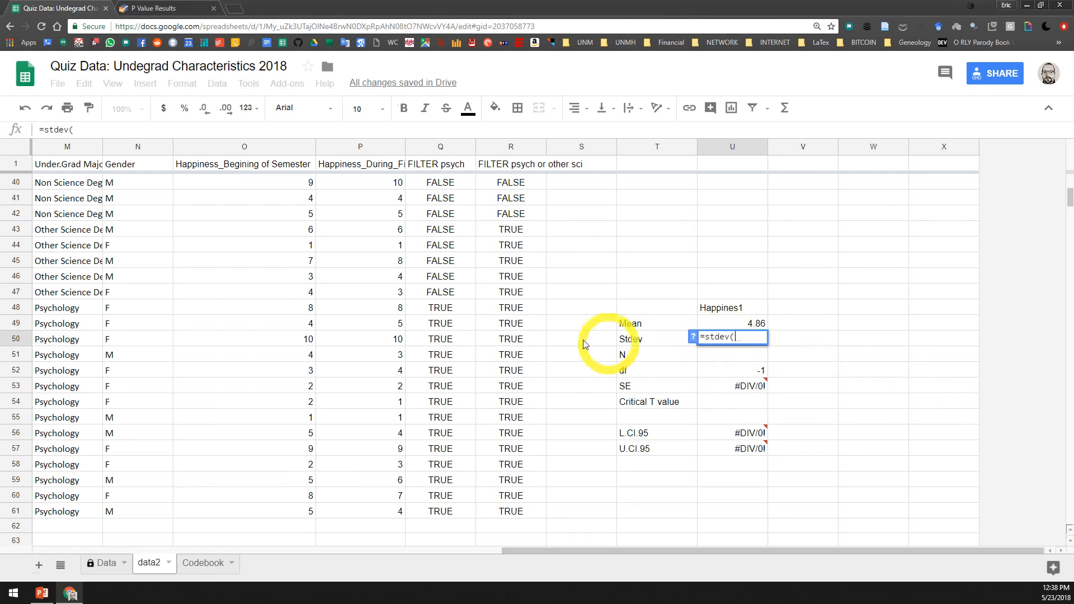
drag(313, 312, 307, 509)
key(Return)
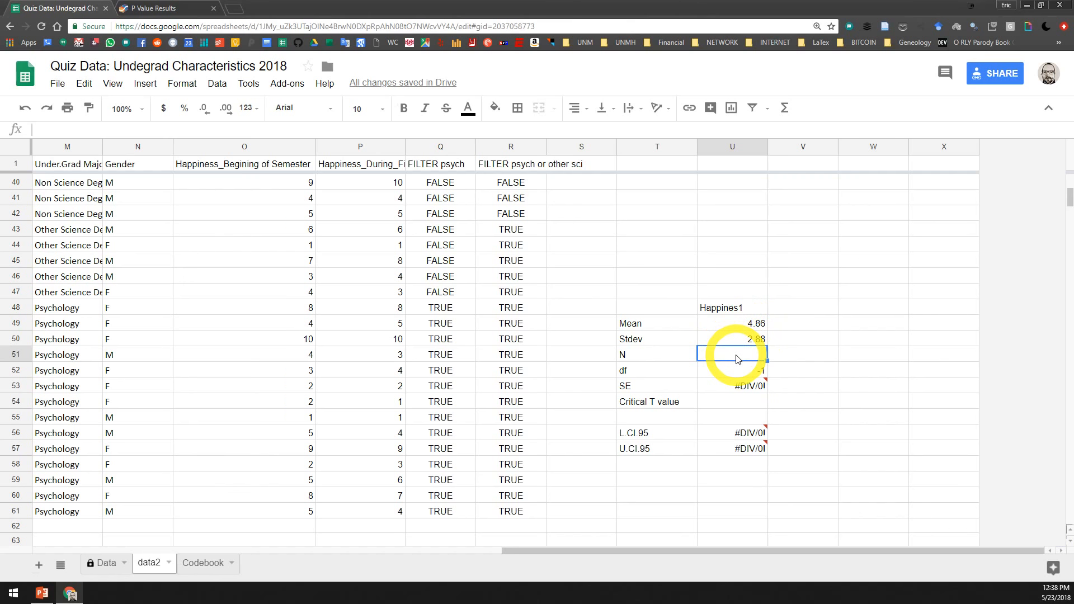
Count the Psychology group's beginning-of-semester happiness scores in U51 with =COUNT(O48:O61)
text(=C)
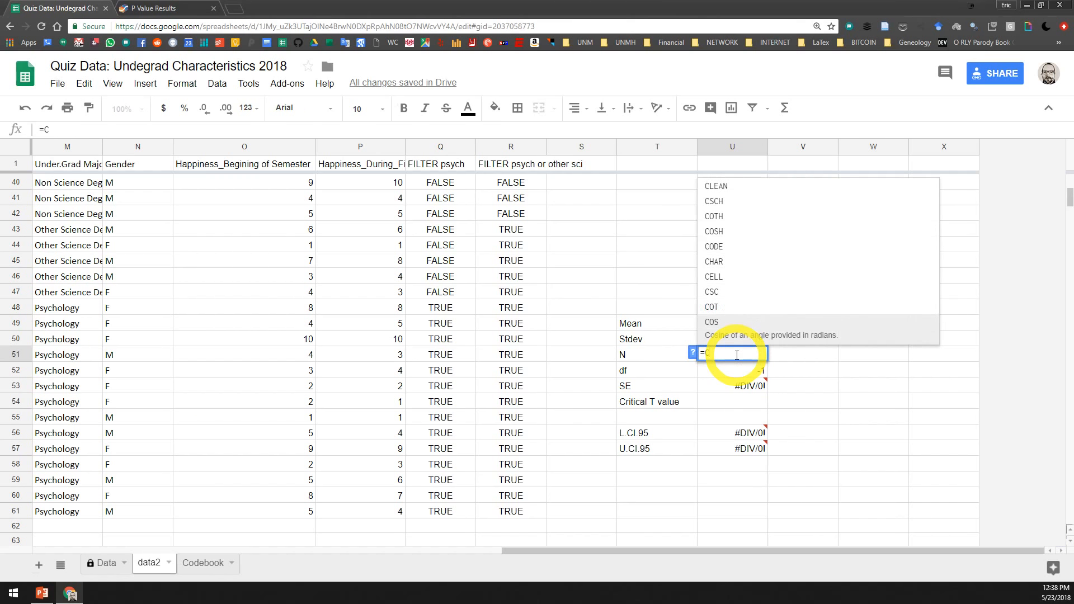
text(OUNT()
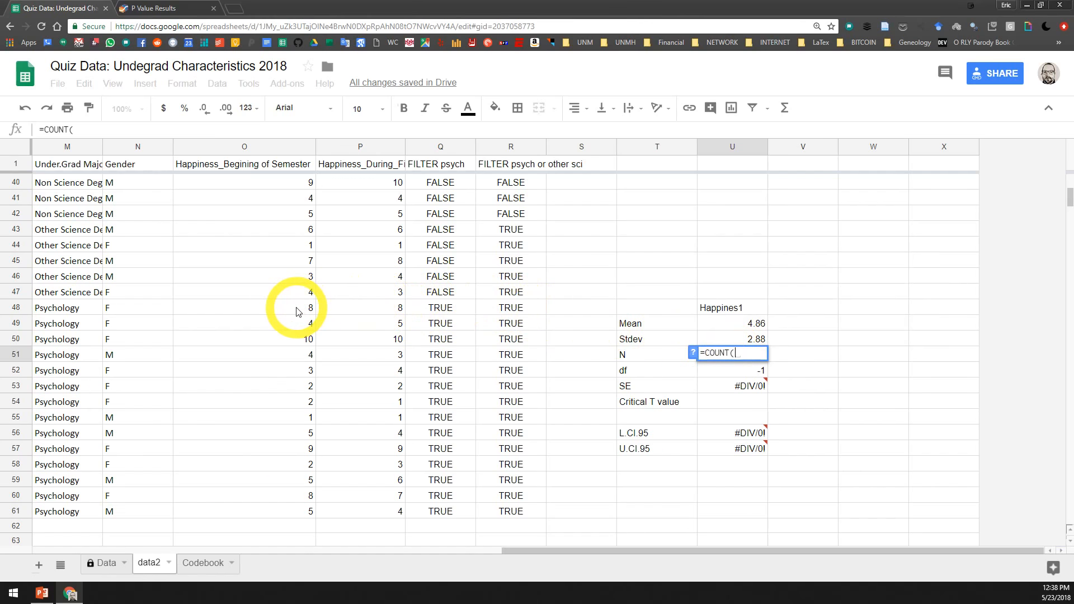
drag(298, 312, 317, 513)
key(Return)
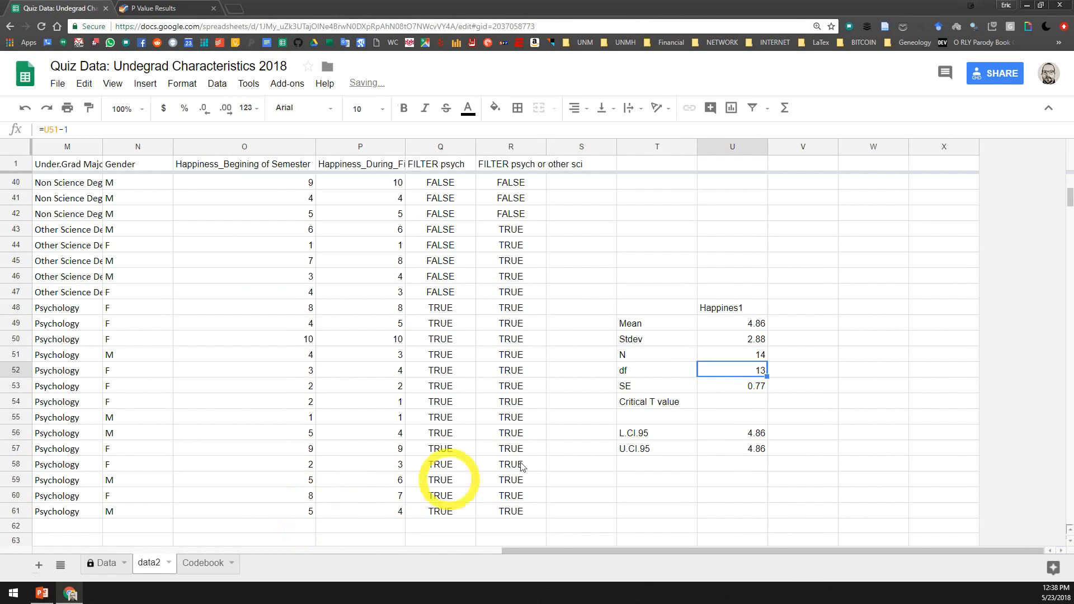
Review the N, df and SE formulas in U51:U53, checking which cells the SE formula references
click(755, 356)
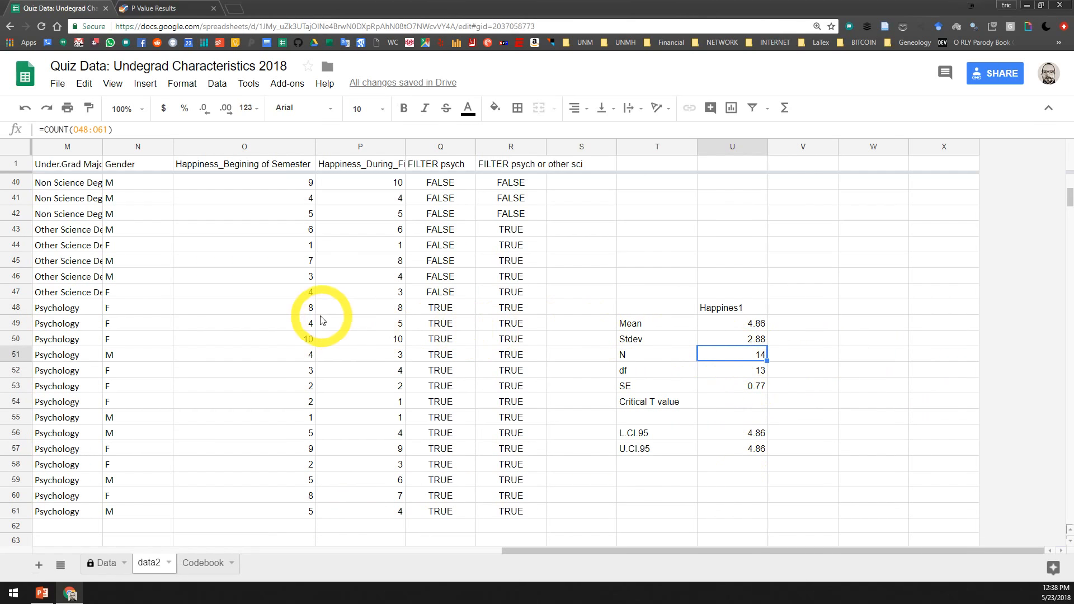
click(760, 373)
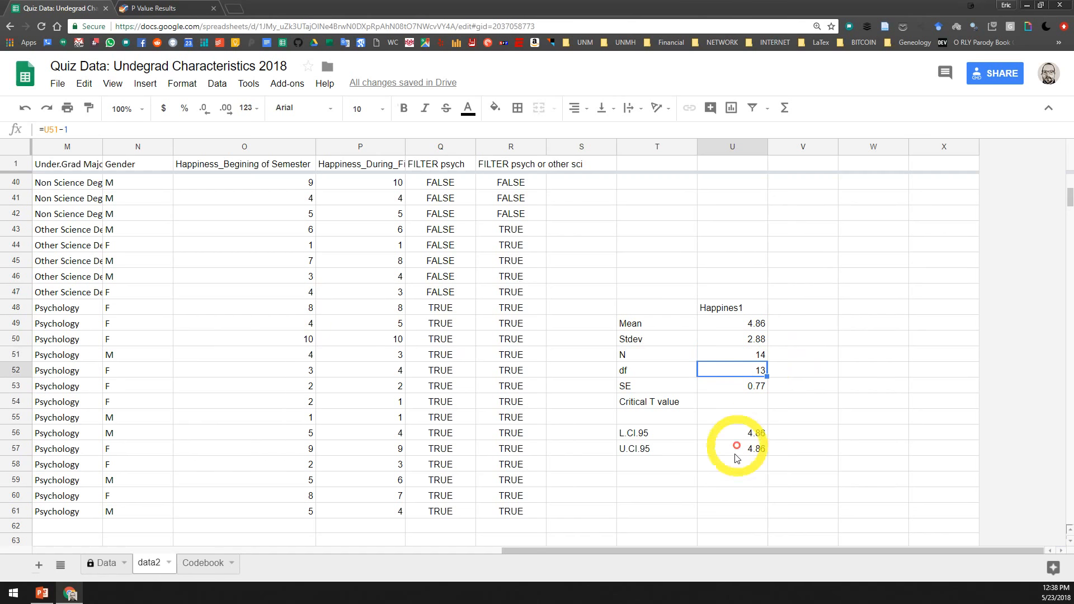
click(753, 387)
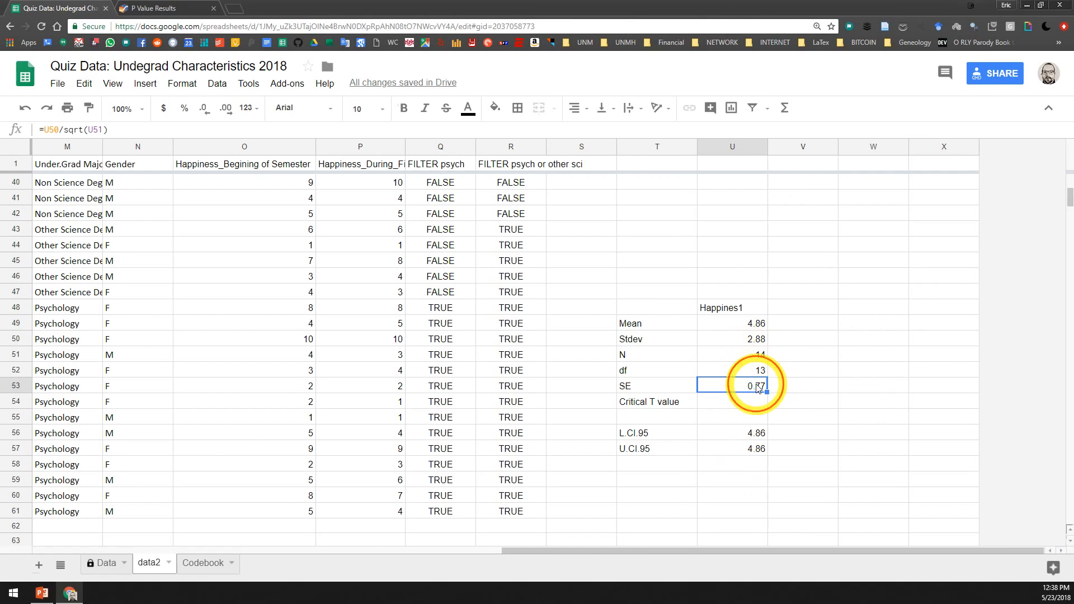
double_click(758, 387)
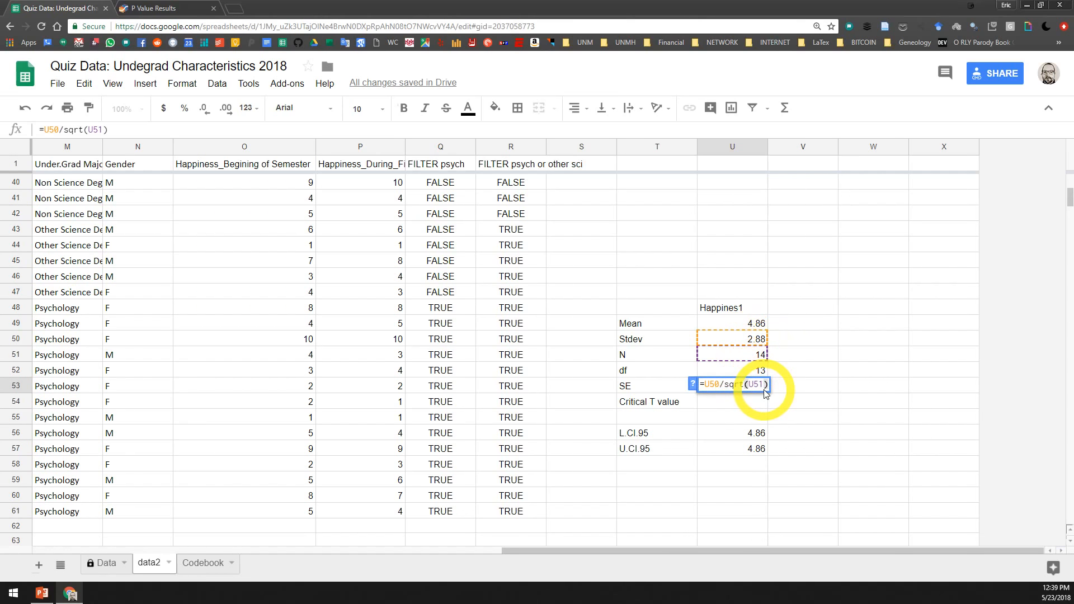
key(Escape)
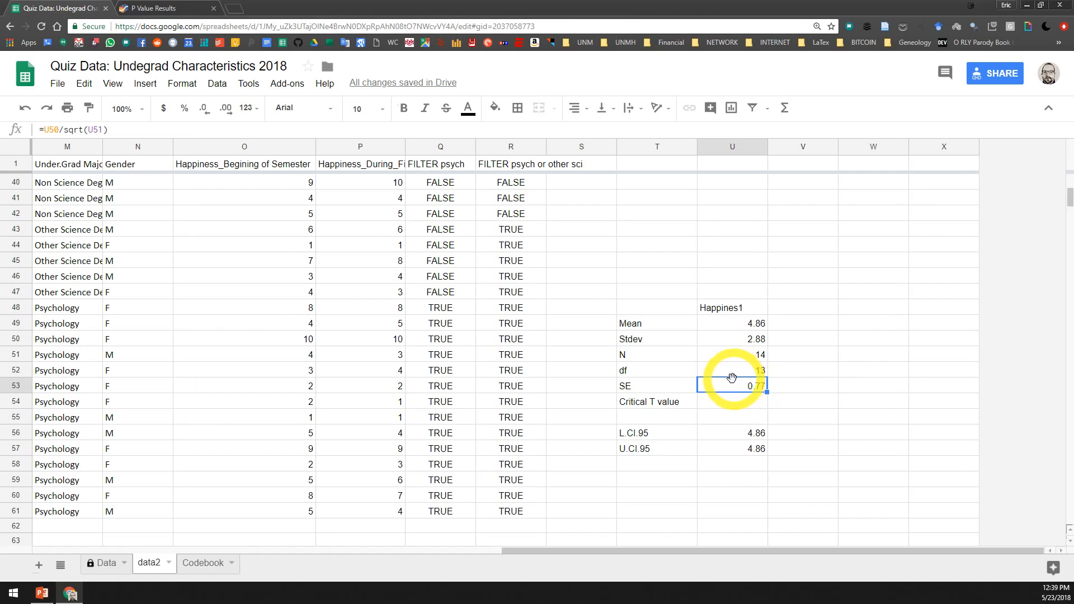
click(704, 403)
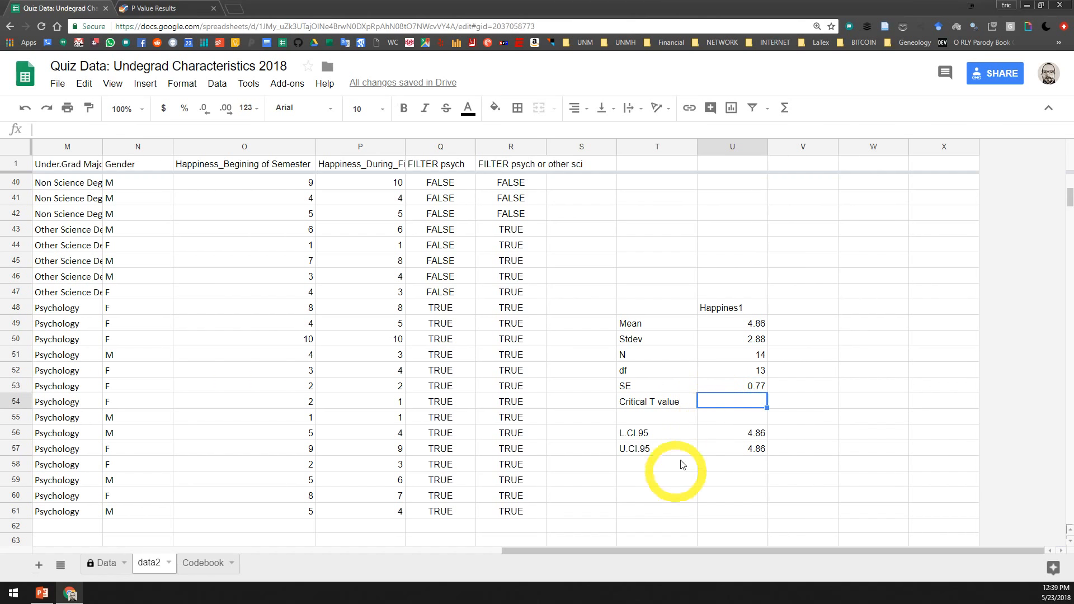
double_click(736, 387)
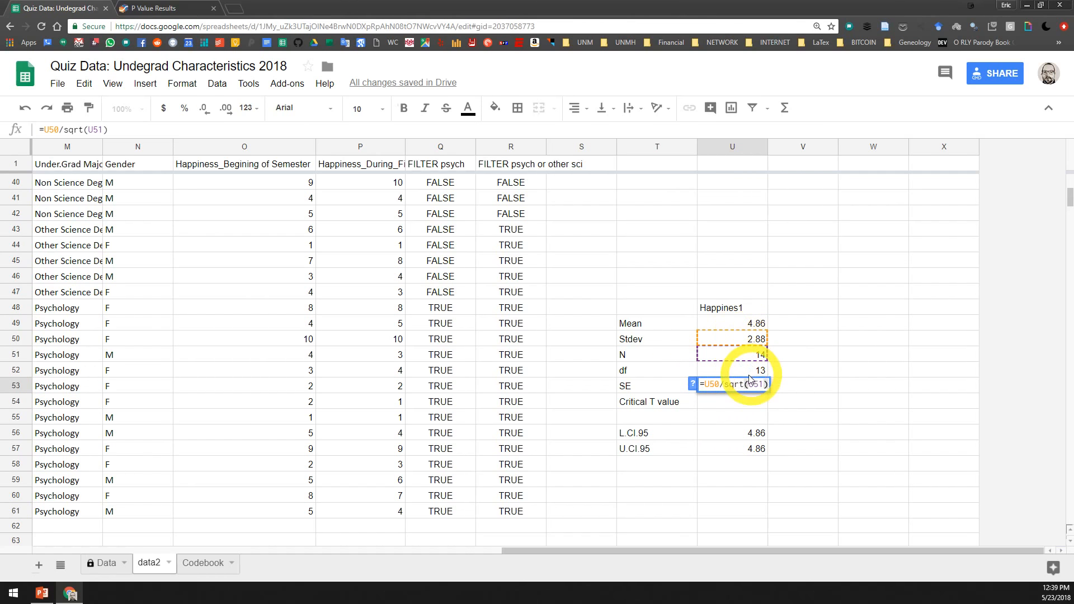
click(718, 384)
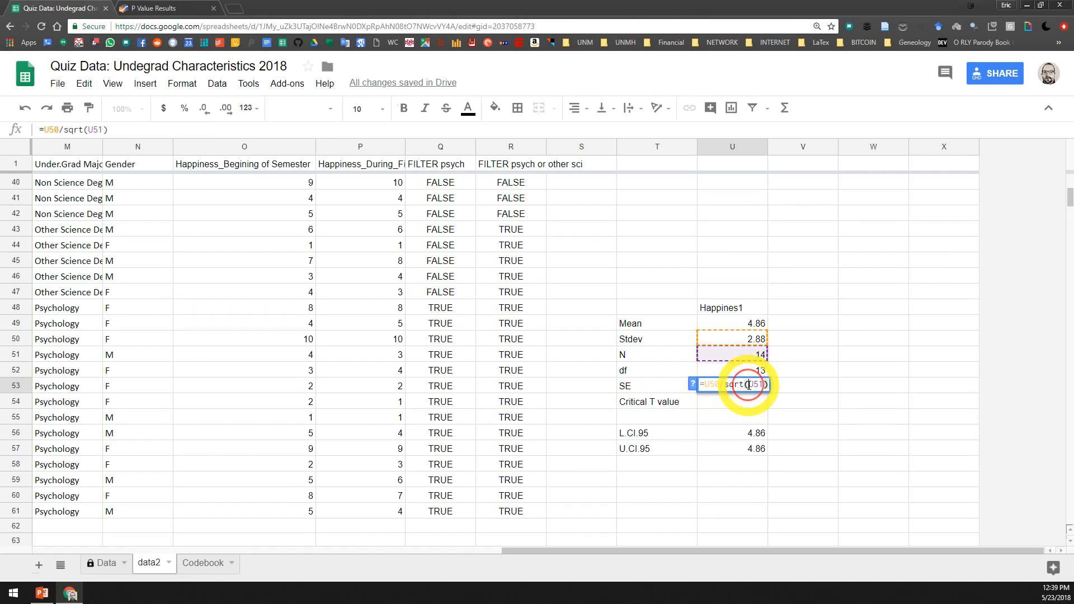
key(Escape)
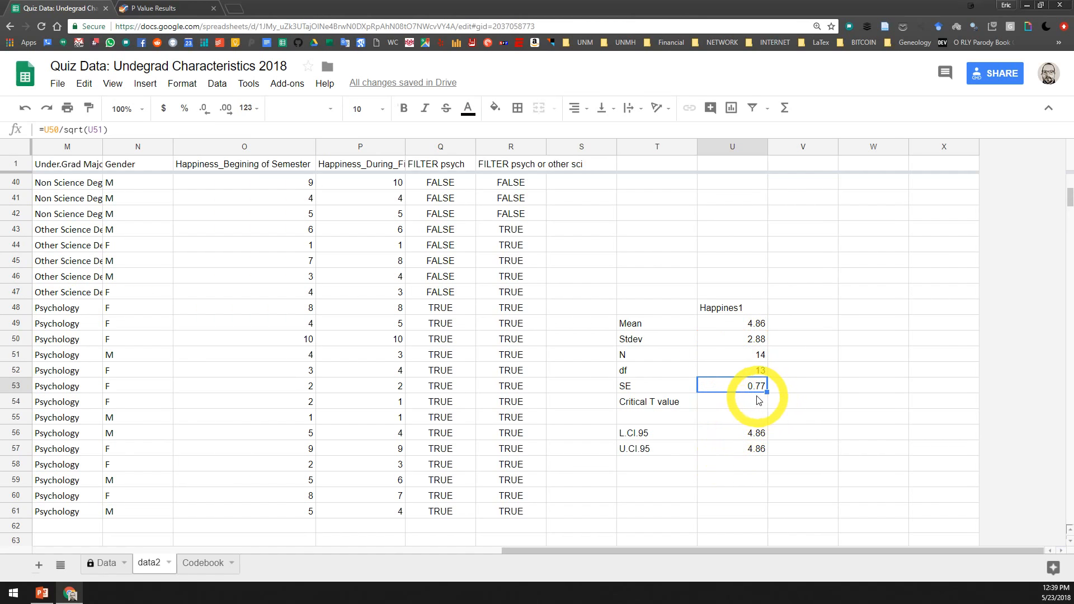
Switch to the GraphPad QuickCalcs Statistical Ratio Calculator and compute the T ratio for probability 0.05 and DF 13
click(727, 401)
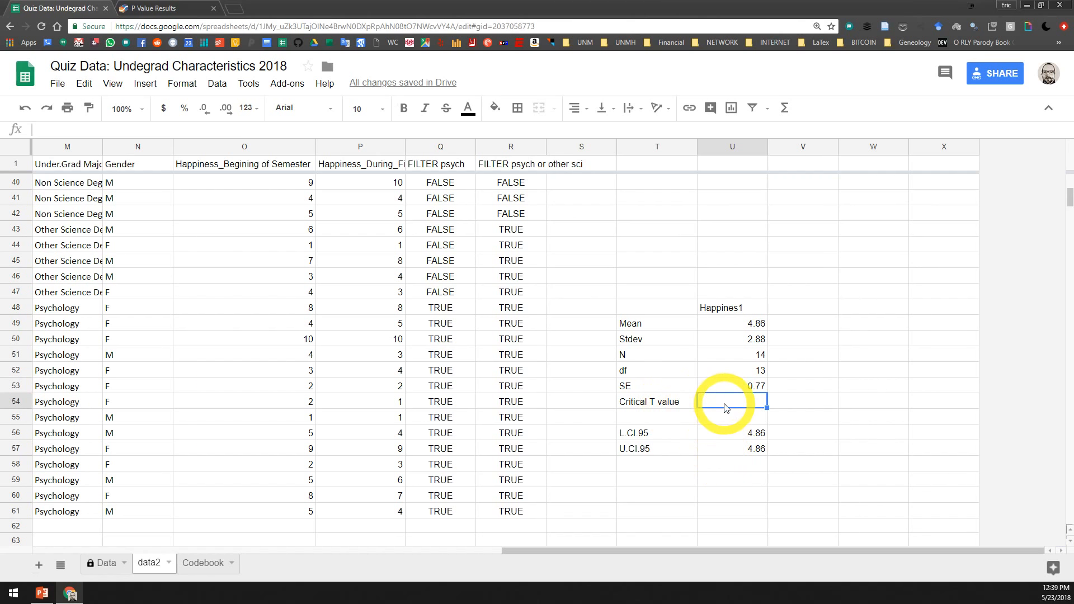
click(159, 8)
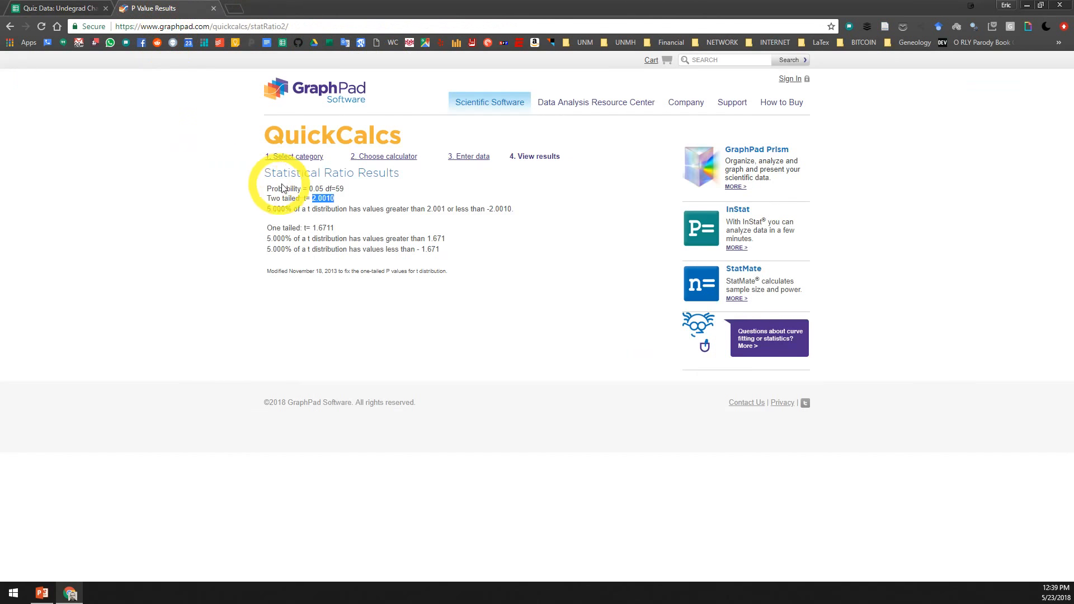
click(11, 27)
click(354, 290)
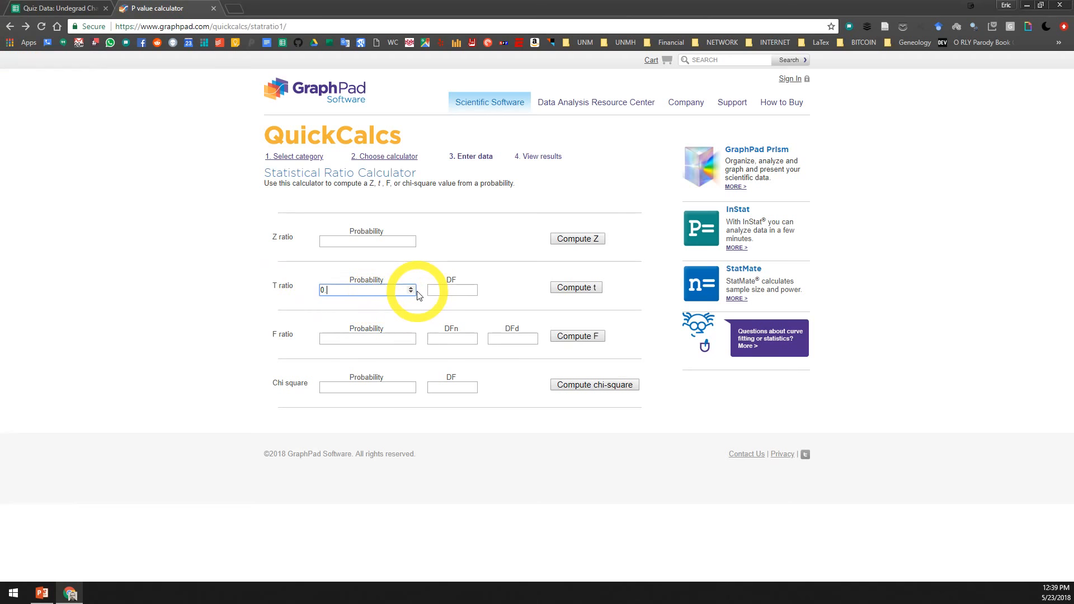
click(455, 289)
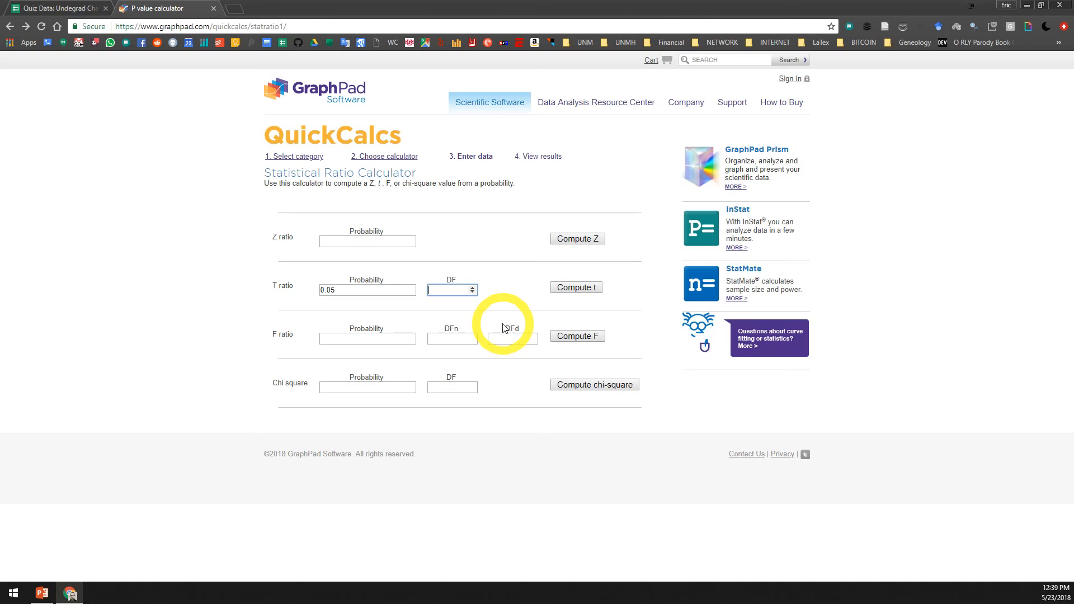
click(576, 287)
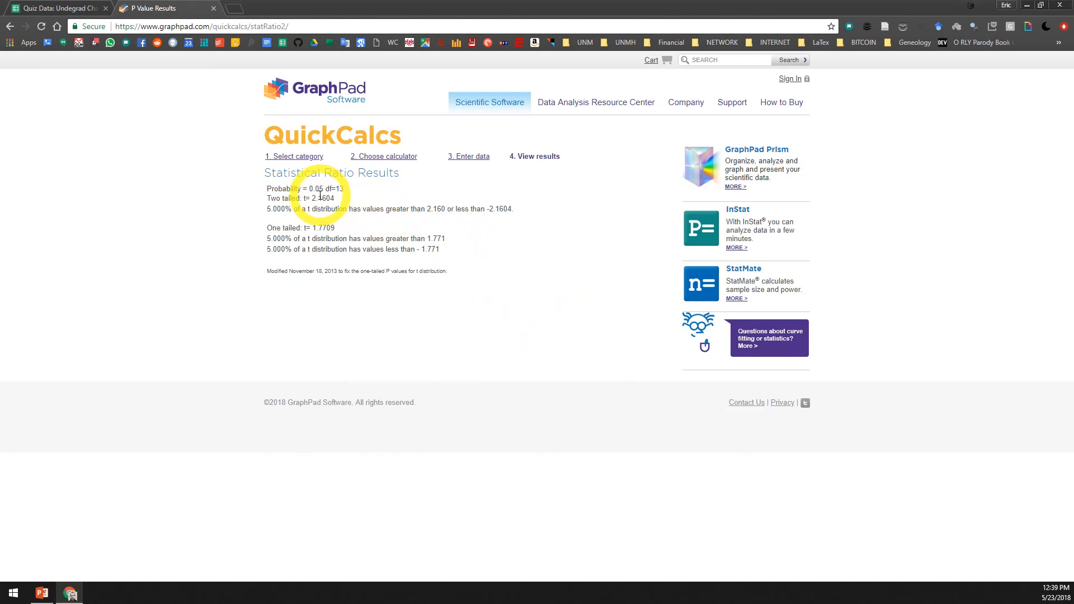
Copy the two-tailed t value from GraphPad into the Critical T value cell U54 of the Google Sheets data2 sheet
drag(312, 199, 335, 200)
key(ctrl+c)
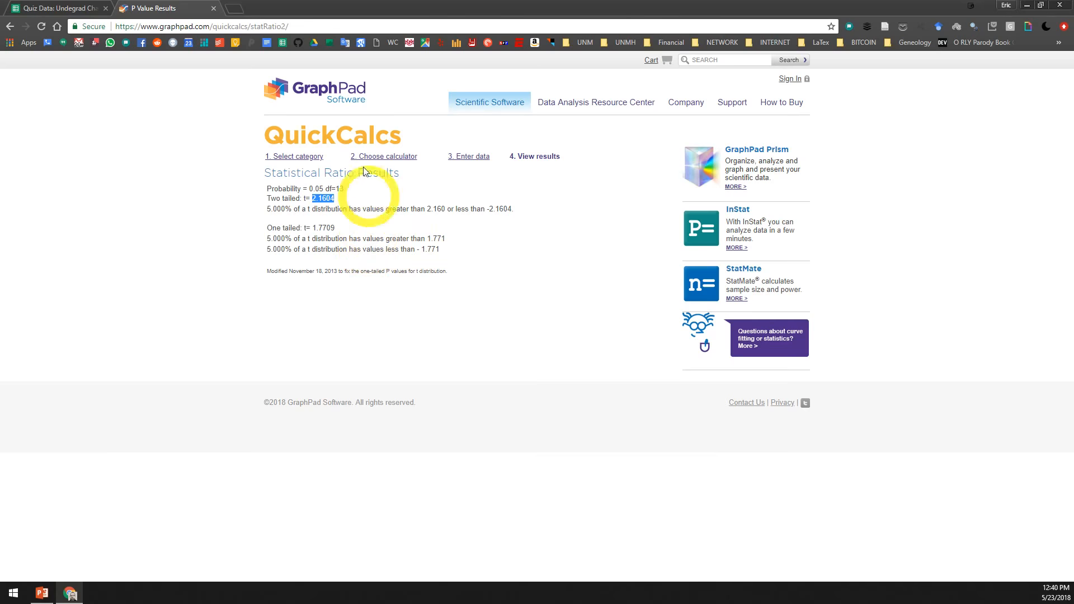
click(75, 8)
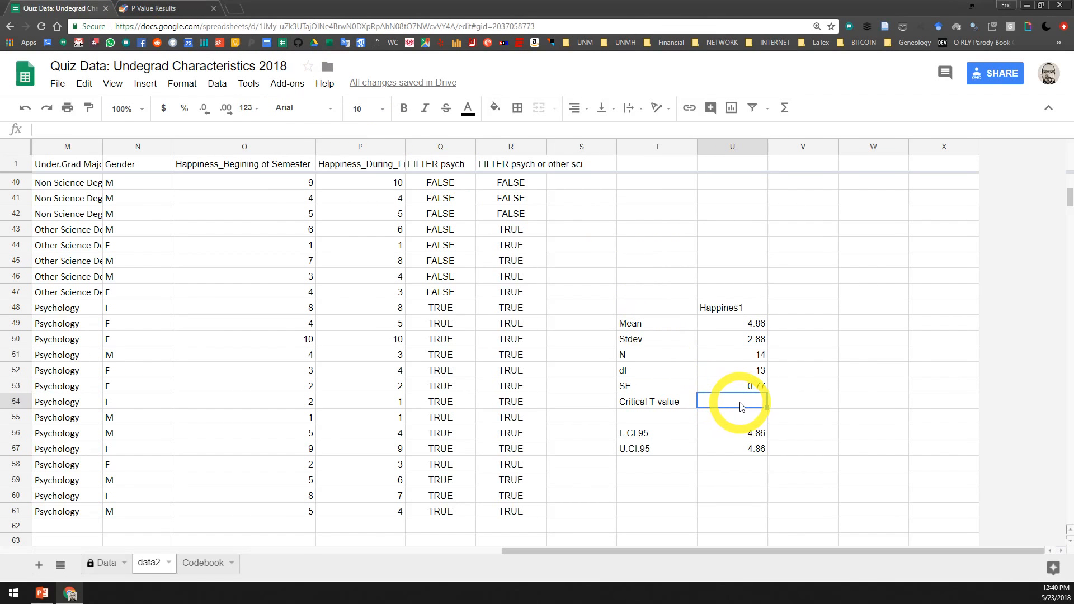
key(ctrl+v)
click(842, 494)
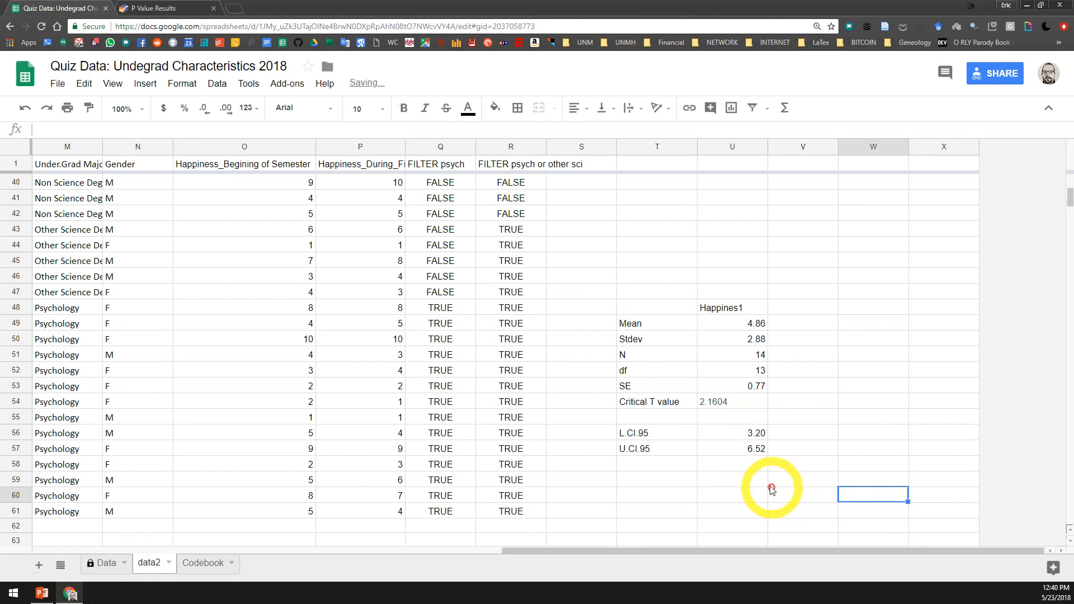
Inspect the Critical T value cell and the L.CI.95 formula in U56 to check which cells it references
click(735, 407)
click(747, 434)
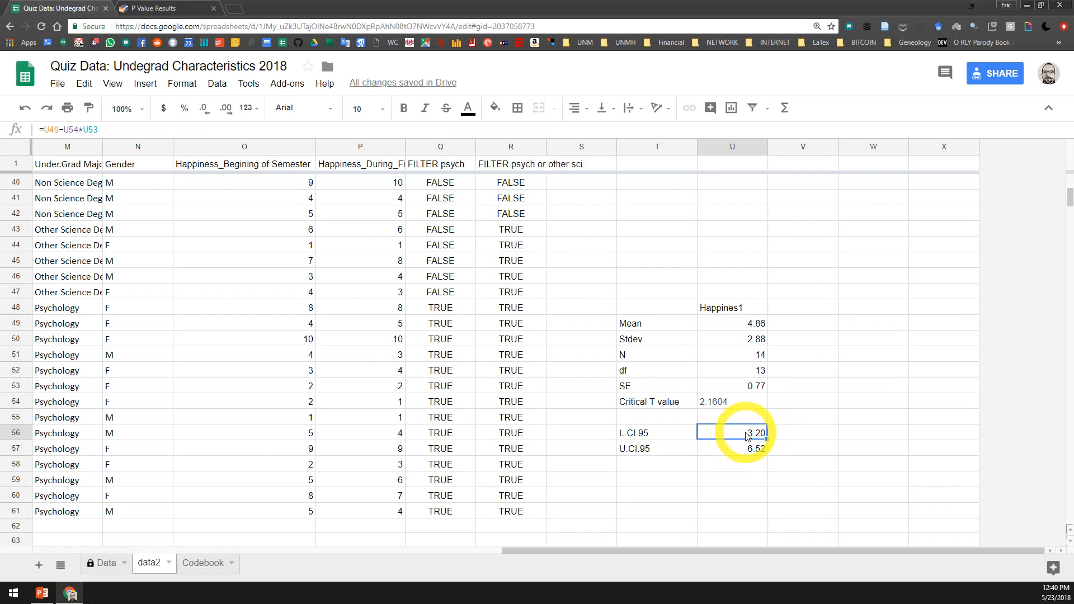
double_click(746, 435)
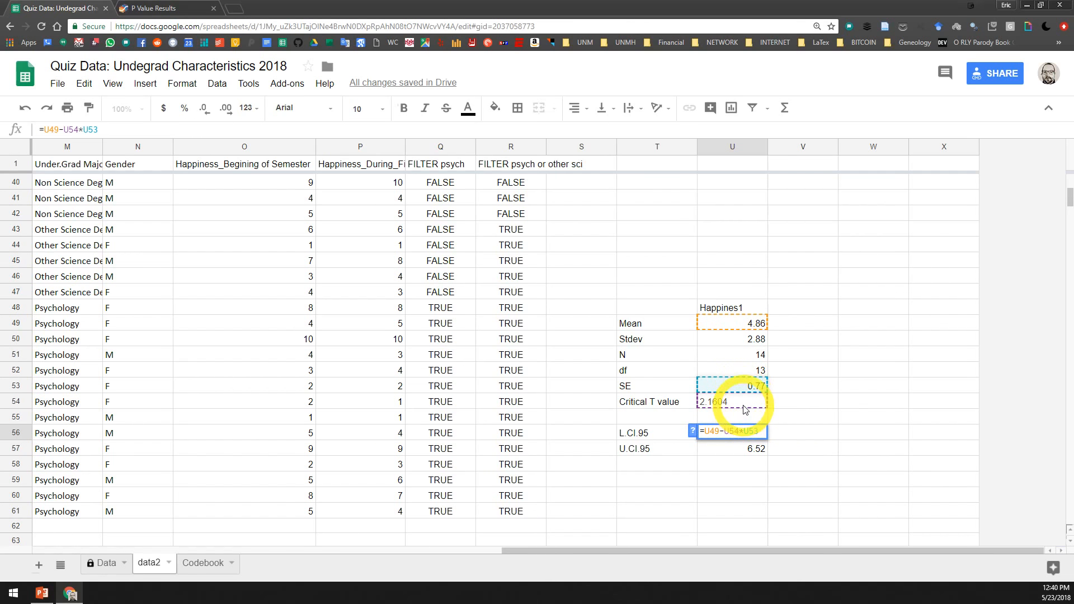
key(Escape)
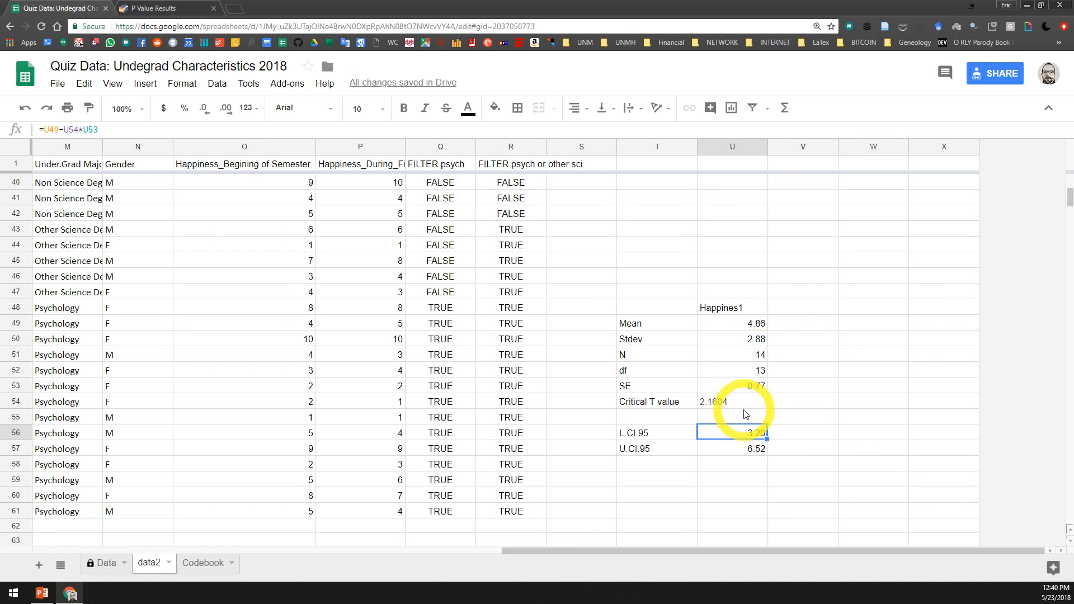